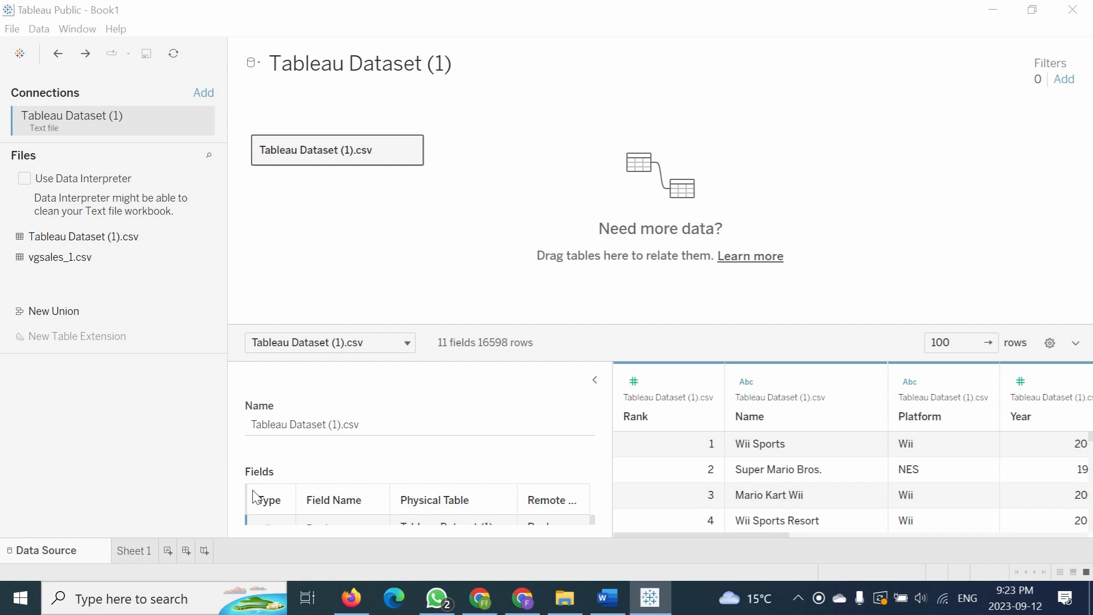
Step: Locate the BI Analysis dataset (D) workbook in the Tableau downloads folder in File Explorer, and return to Tableau Public
click(566, 605)
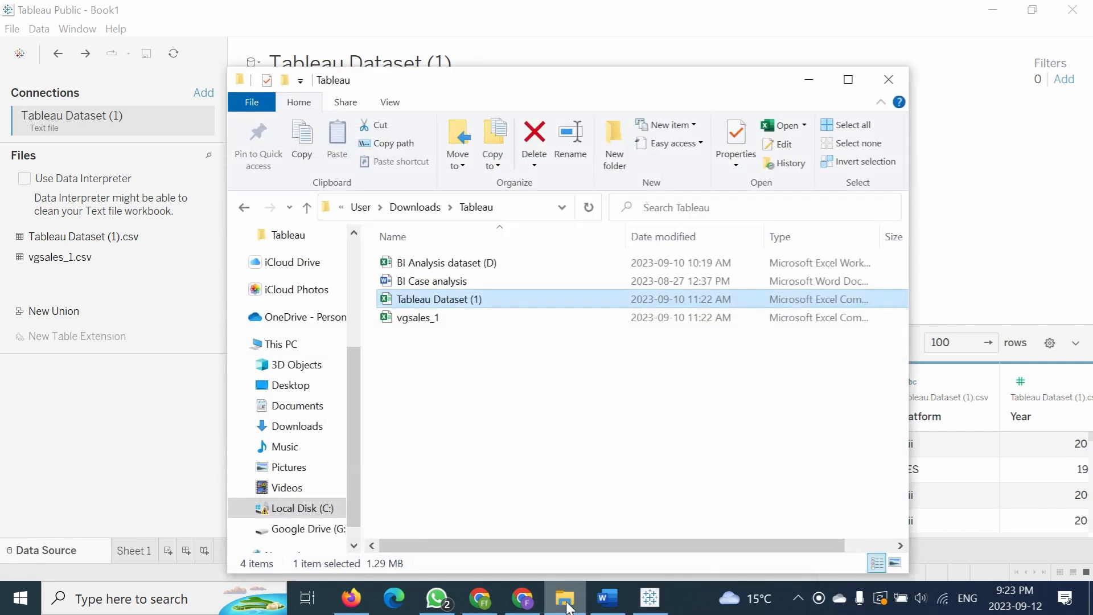
click(414, 266)
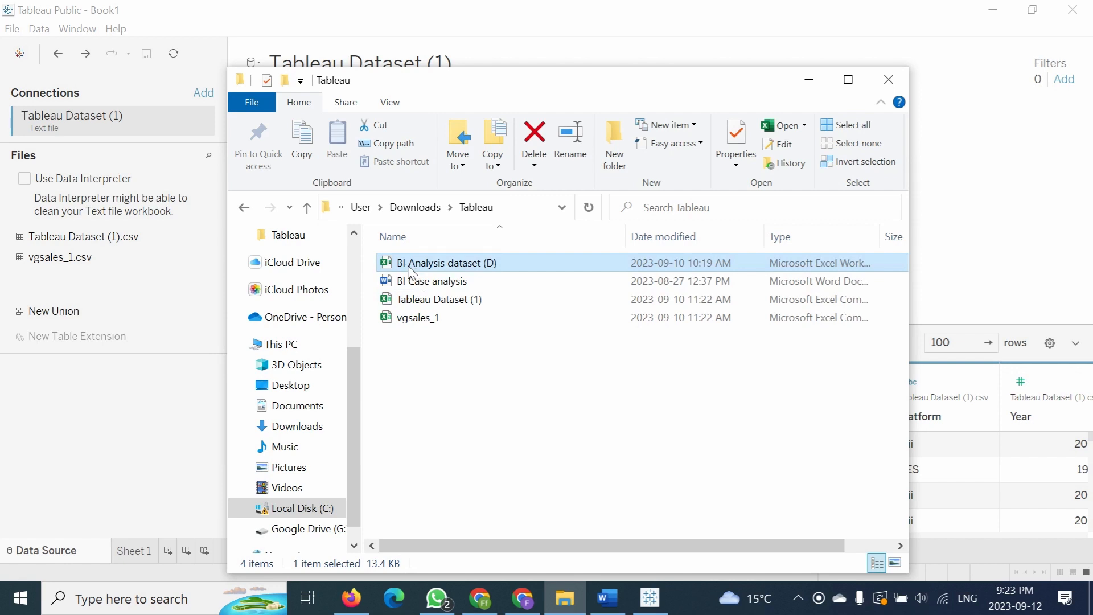
drag(414, 272, 436, 272)
click(102, 412)
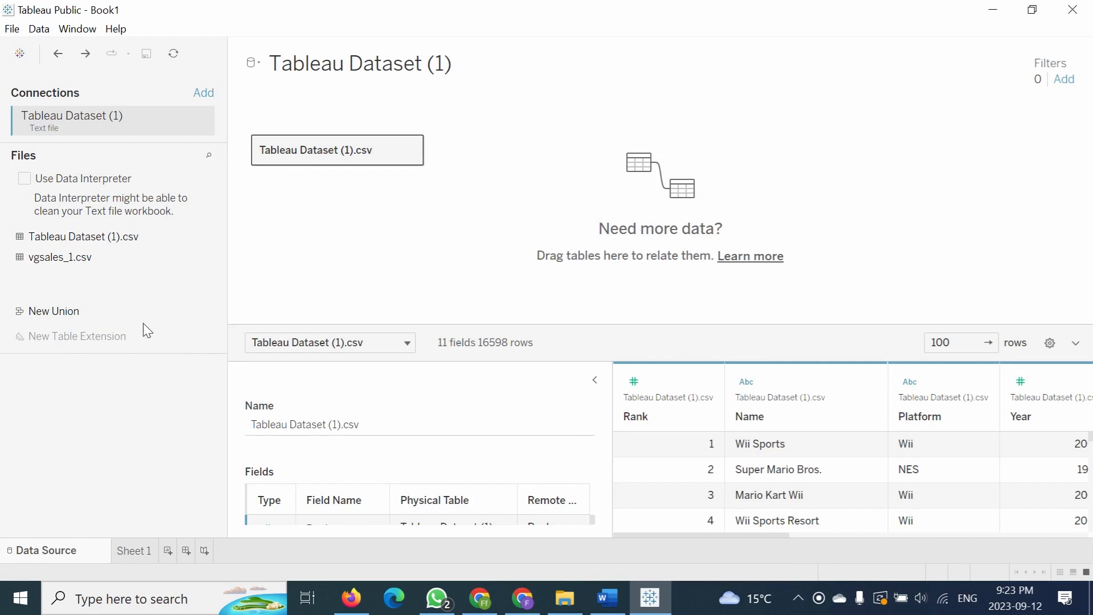
Step: Go back from the Tableau Dataset (1) source and open the BI Analysis dataset (D) Excel file as the data source
click(54, 55)
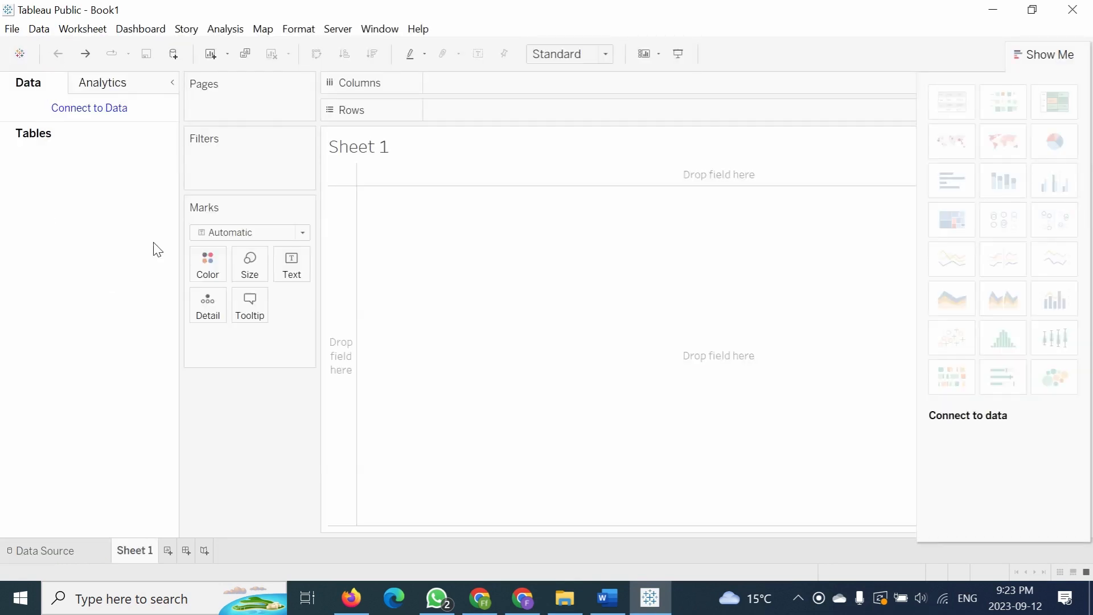
click(12, 30)
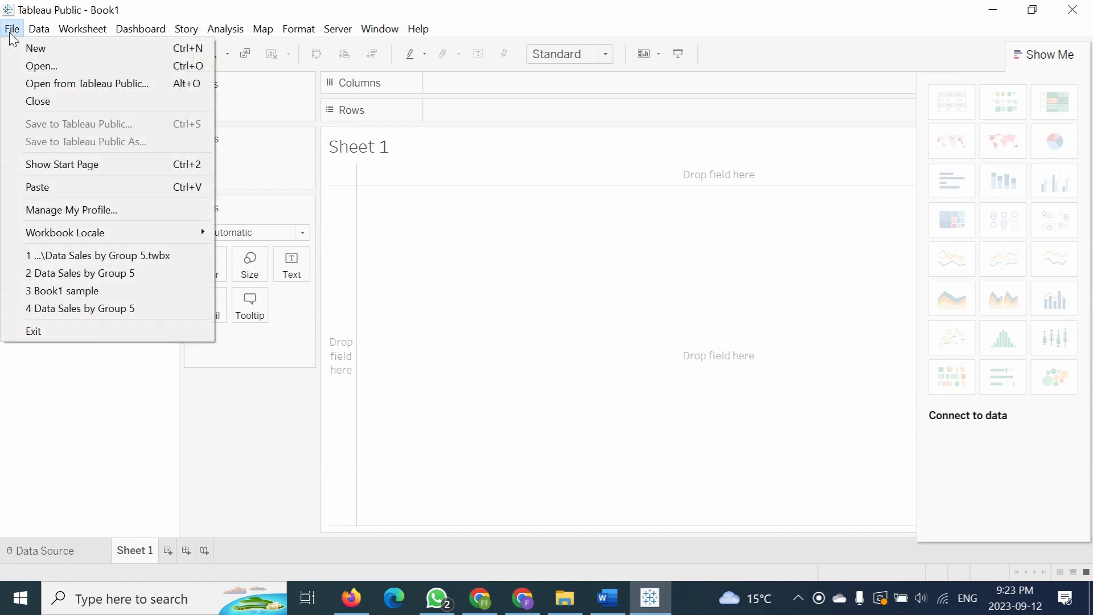
click(37, 66)
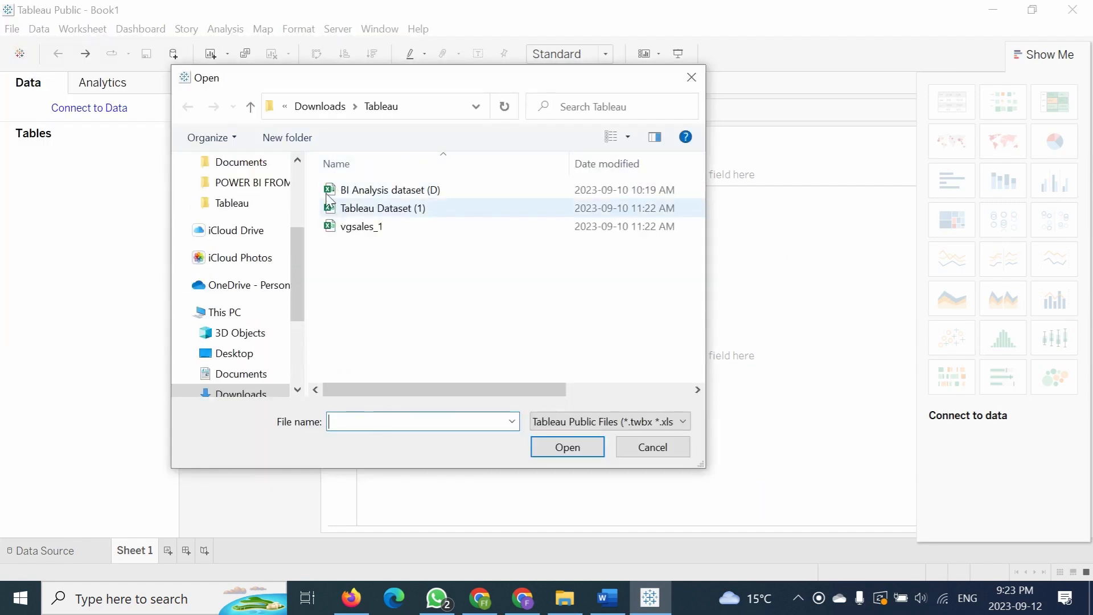
click(352, 193)
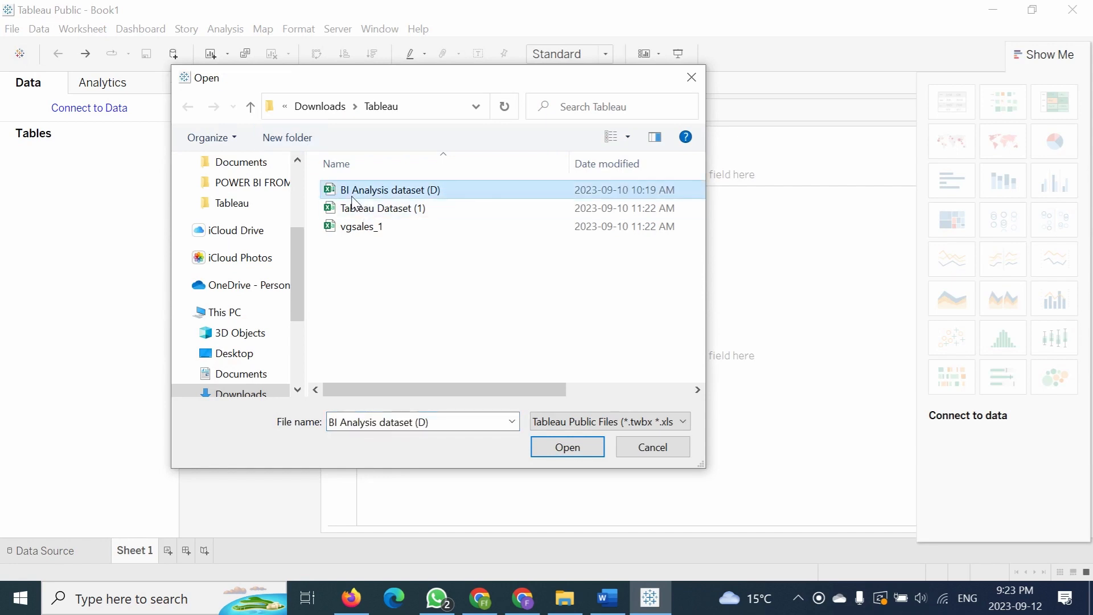
click(585, 454)
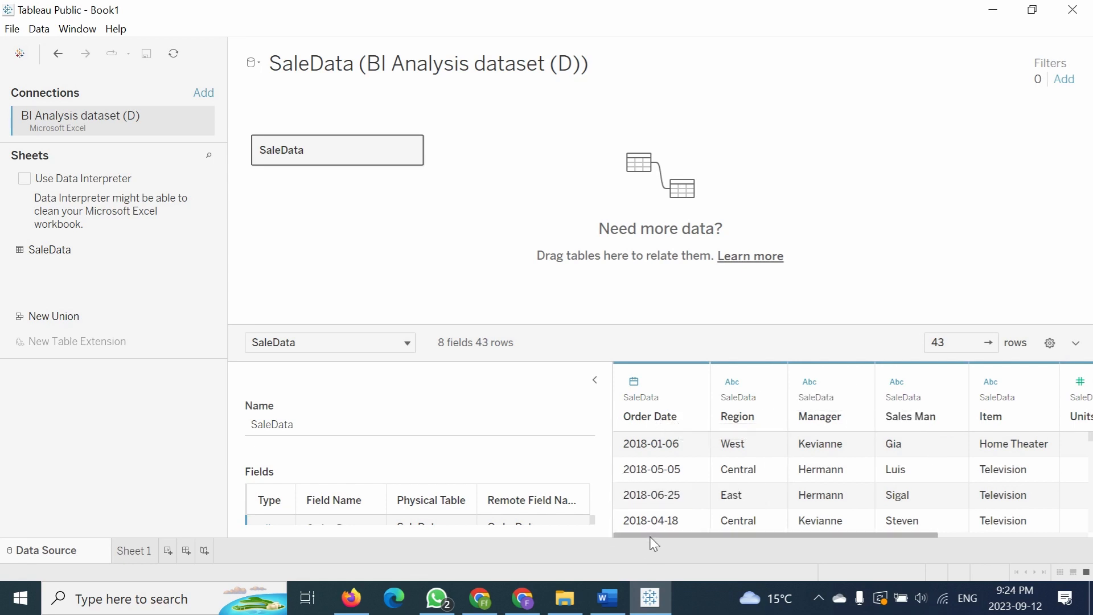
Step: Look through the SaleData preview columns from Order Date across to the unit price and sale amount fields
mouse_move(654, 536)
mouse_down()
mouse_move(725, 537)
mouse_move(647, 532)
mouse_up()
drag(648, 538, 682, 545)
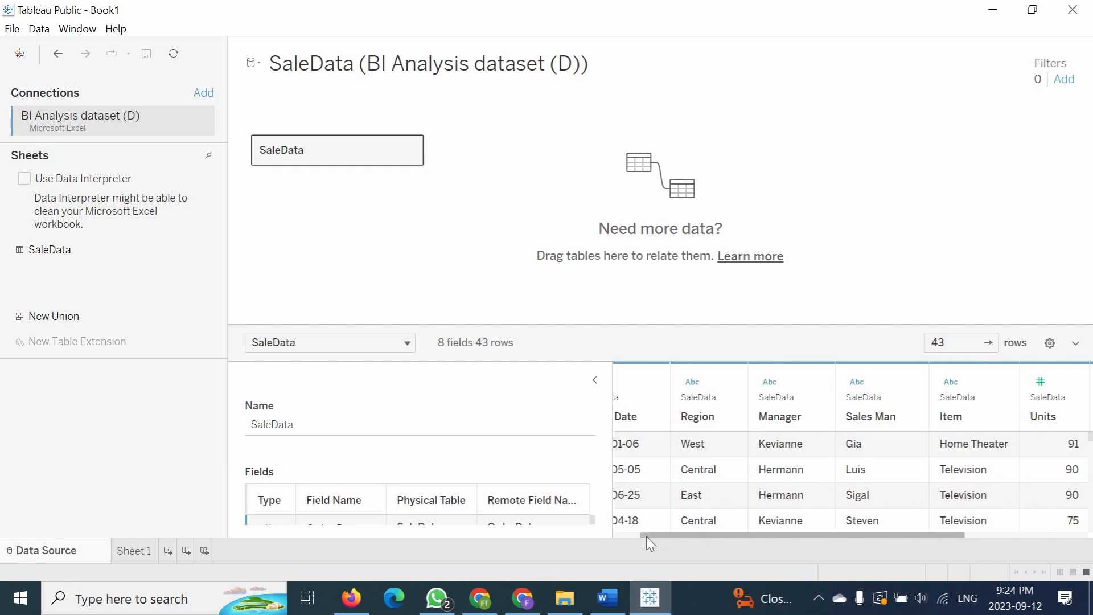
drag(650, 544, 617, 542)
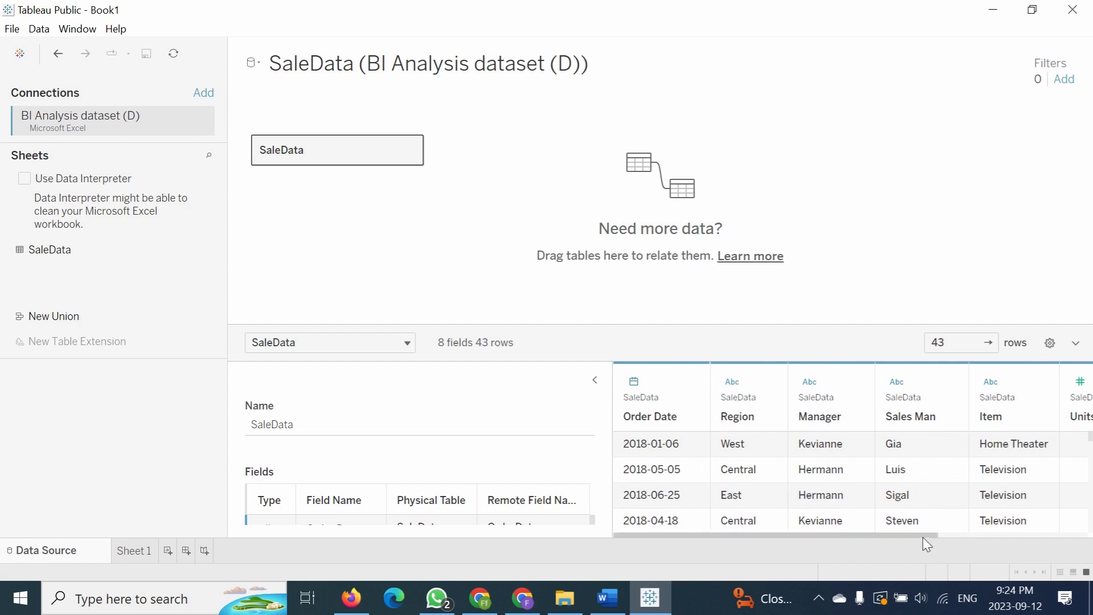
drag(927, 545, 786, 532)
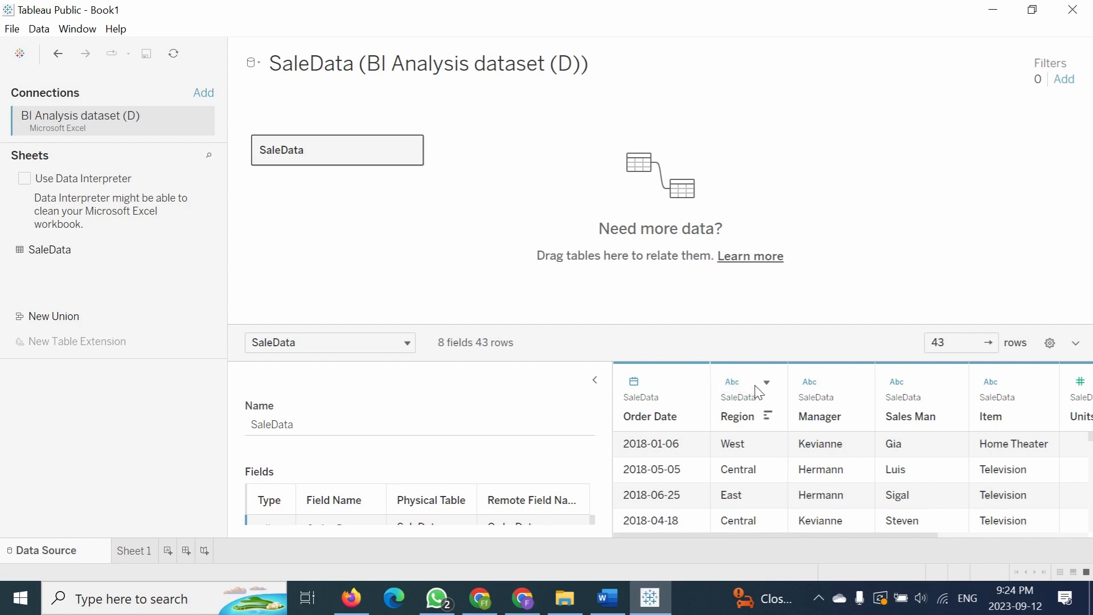
click(889, 529)
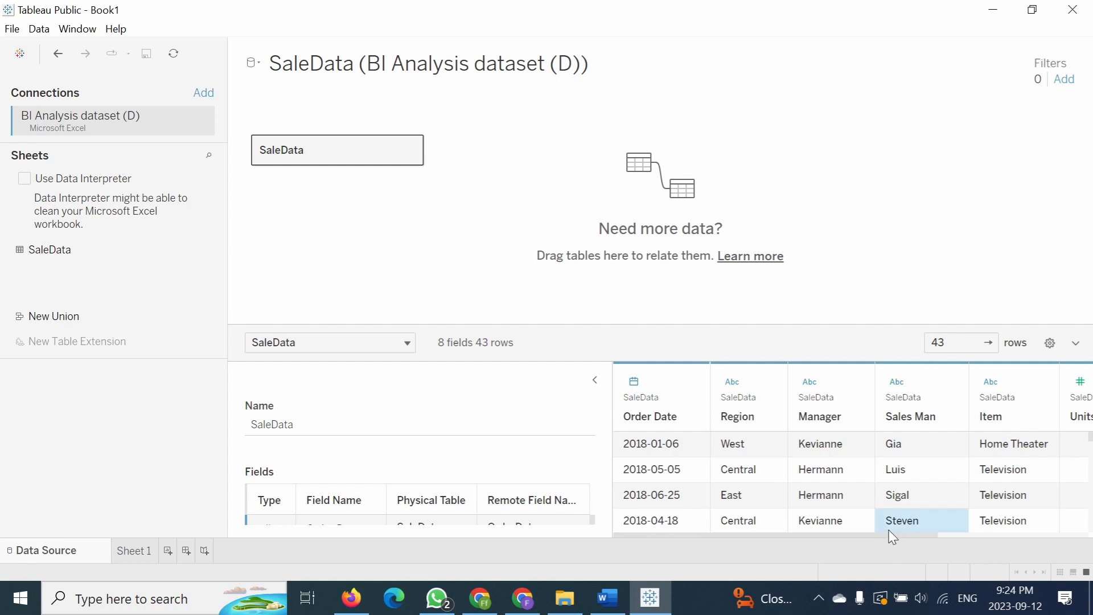
drag(921, 535, 1026, 535)
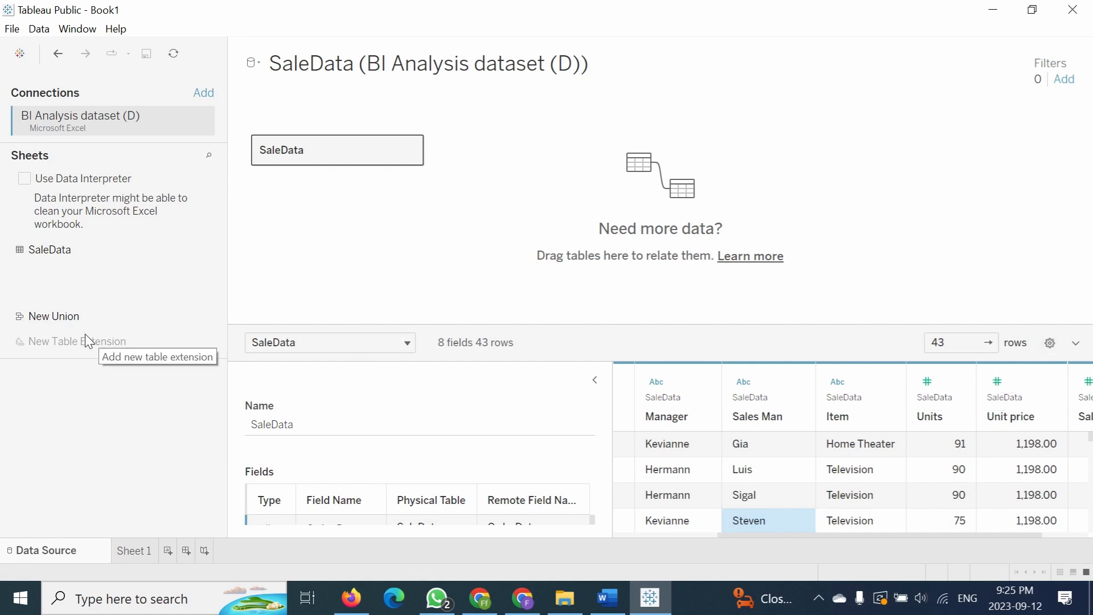
Step: Open Sheet 1 and check the line chart requirements in the BI Case analysis Word document
click(134, 551)
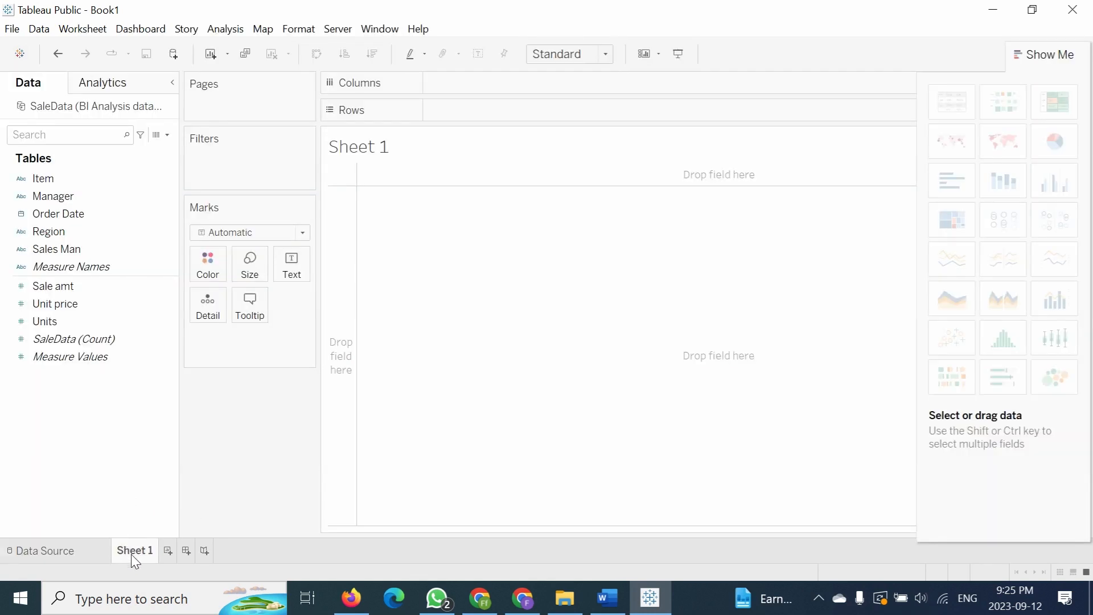
mouse_move(131, 554)
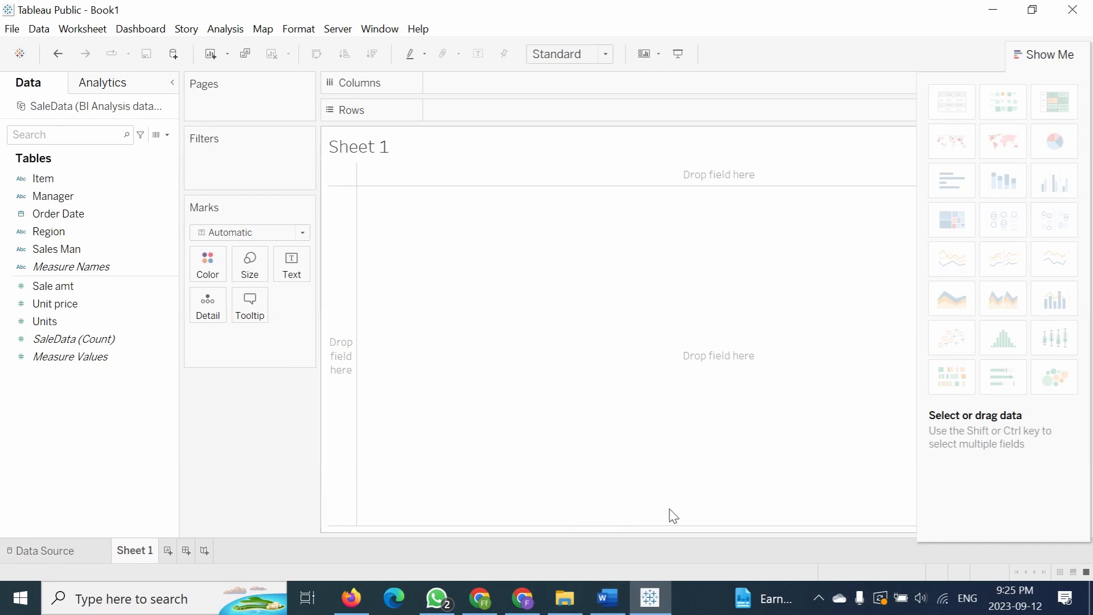
click(53, 286)
click(608, 599)
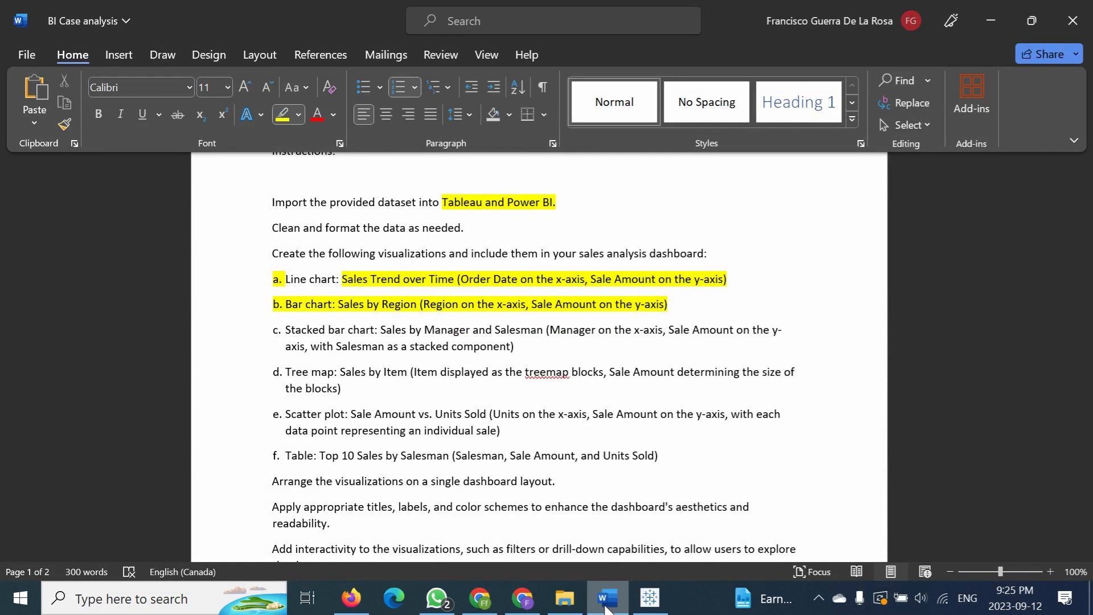
click(607, 608)
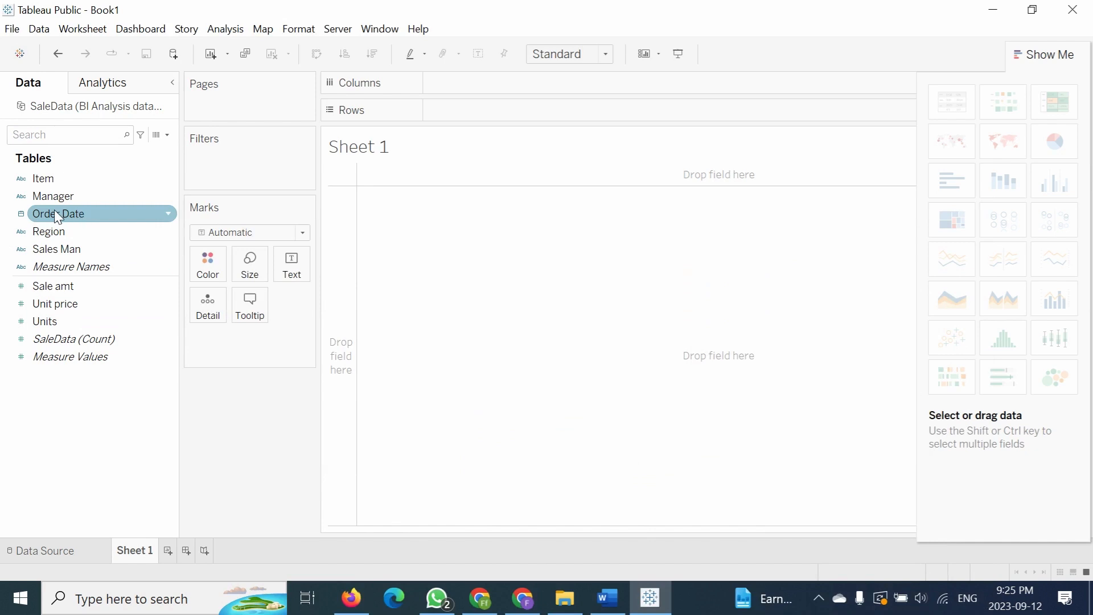
Step: Place Order Date on the Rows shelf and recheck the chart's field names in the Word document
drag(54, 213, 487, 117)
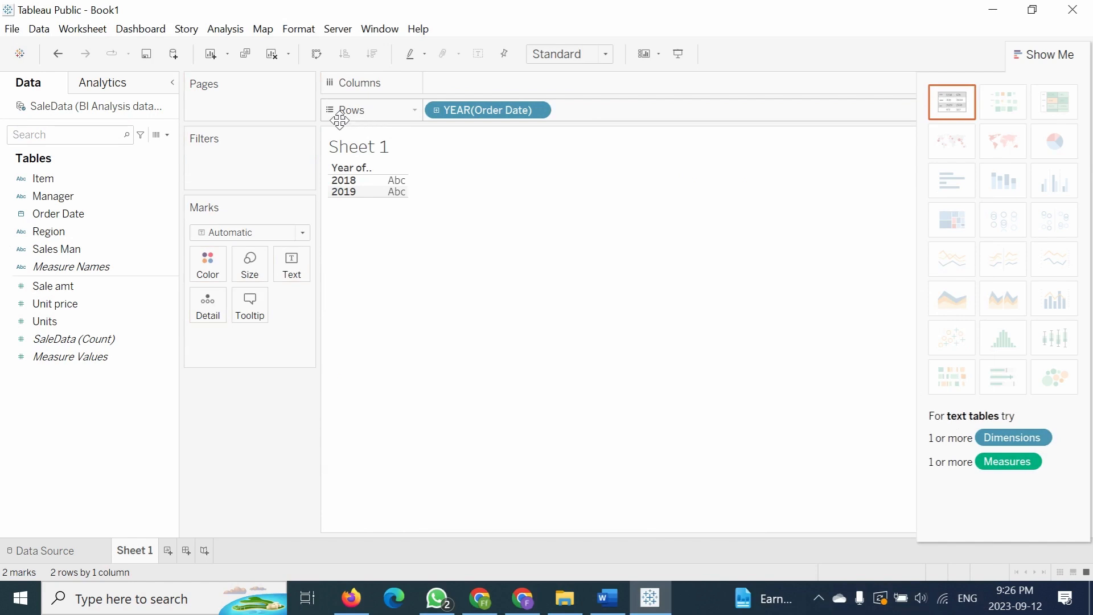
click(595, 612)
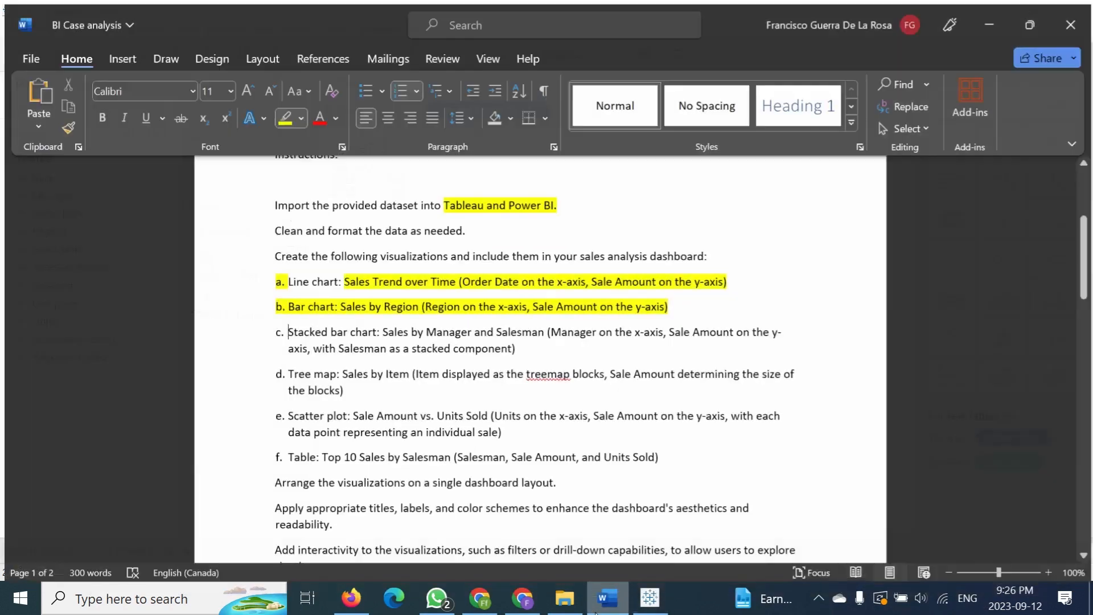
click(650, 598)
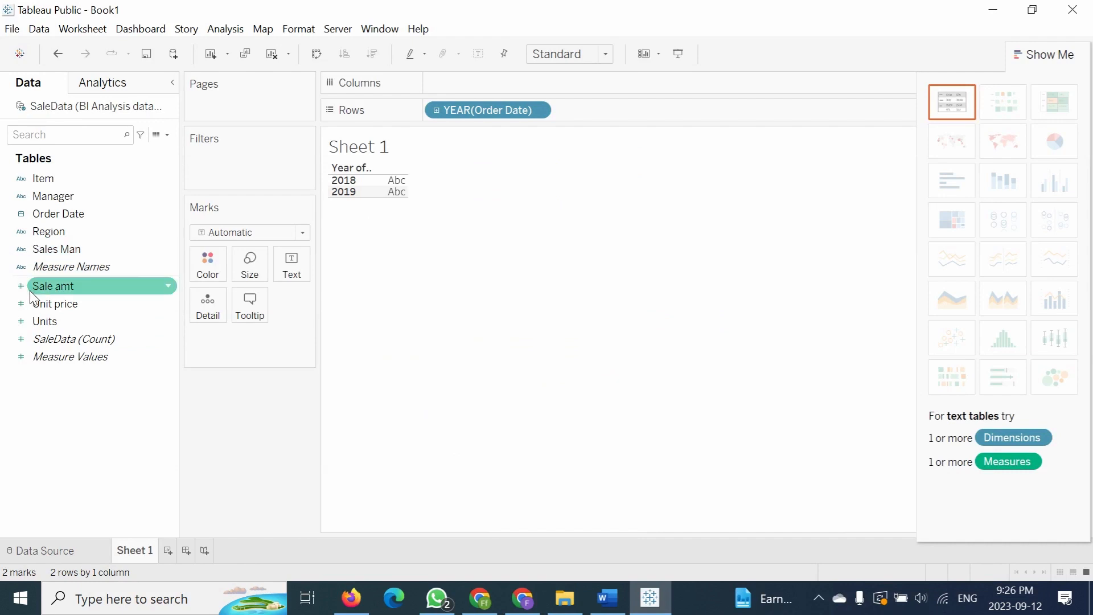
Step: Rename the Sale amt field as Sale amount
click(53, 285)
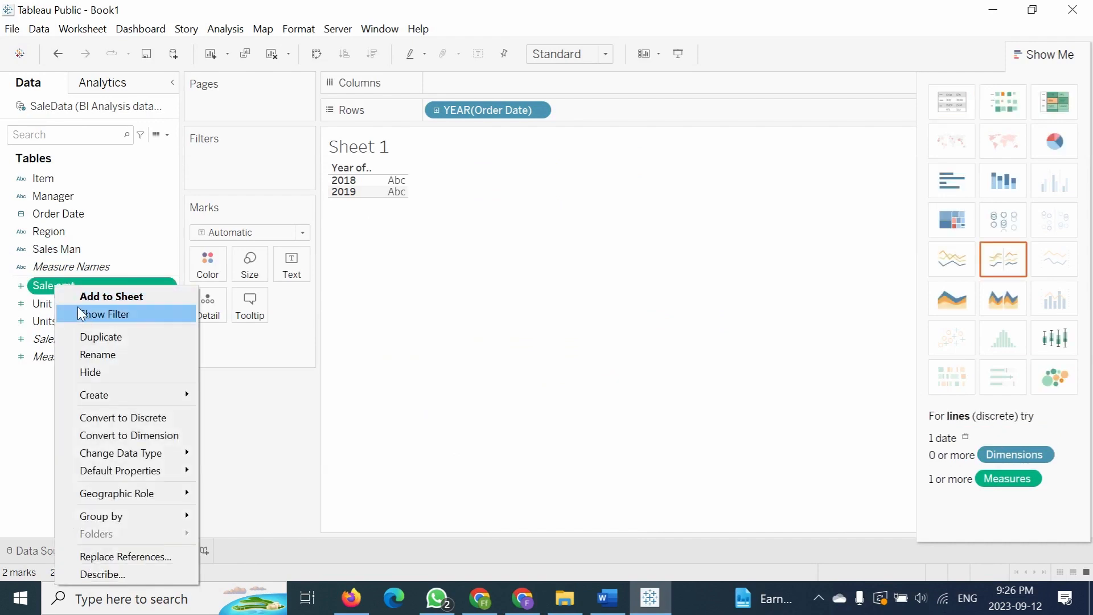
click(92, 359)
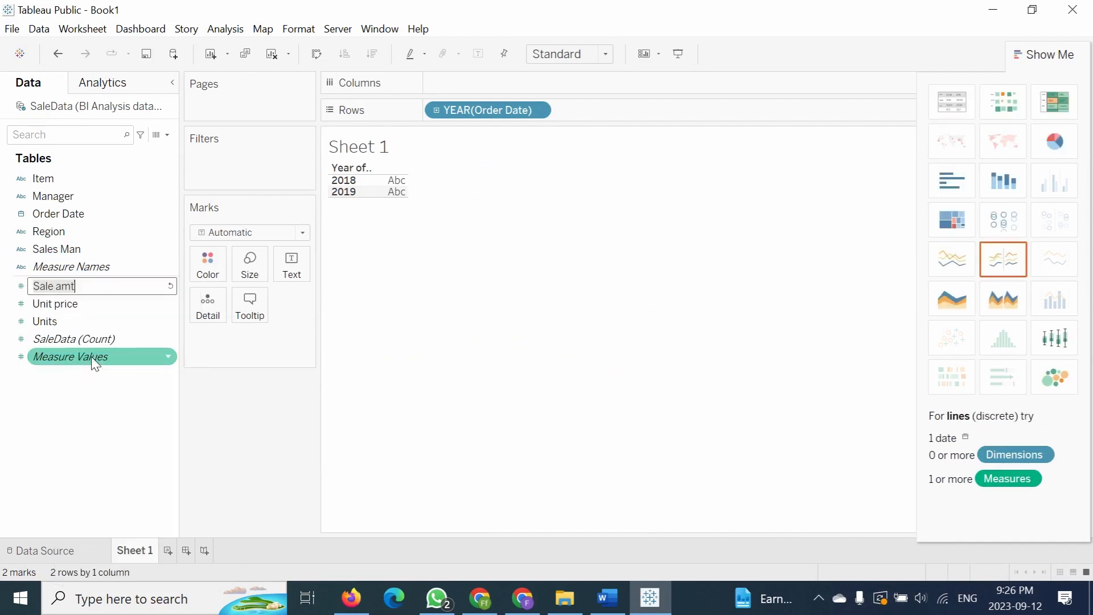
click(79, 290)
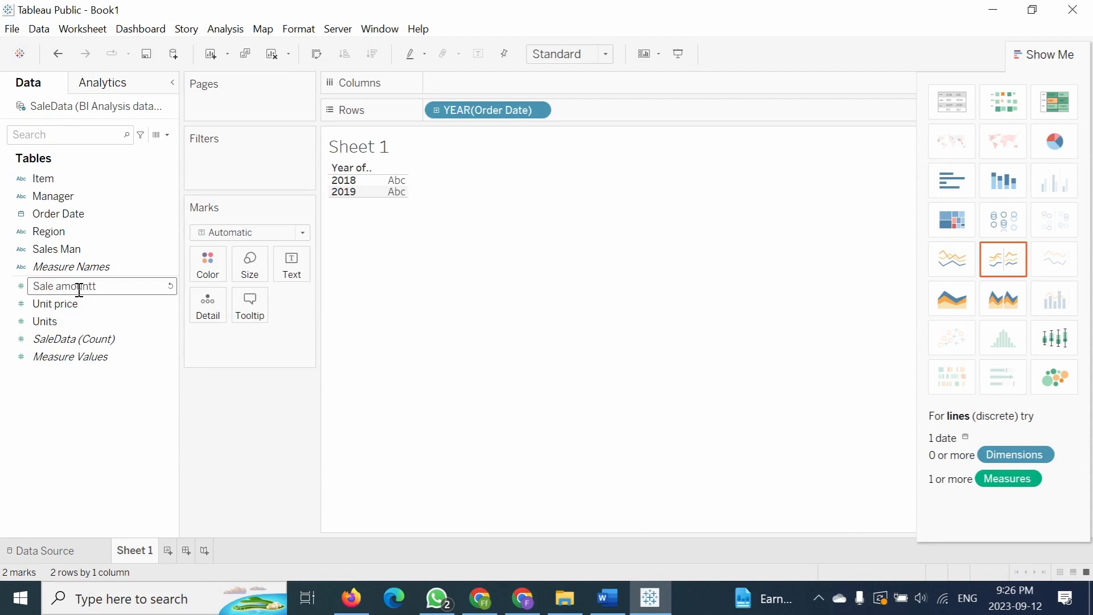
key(Return)
right_click(87, 282)
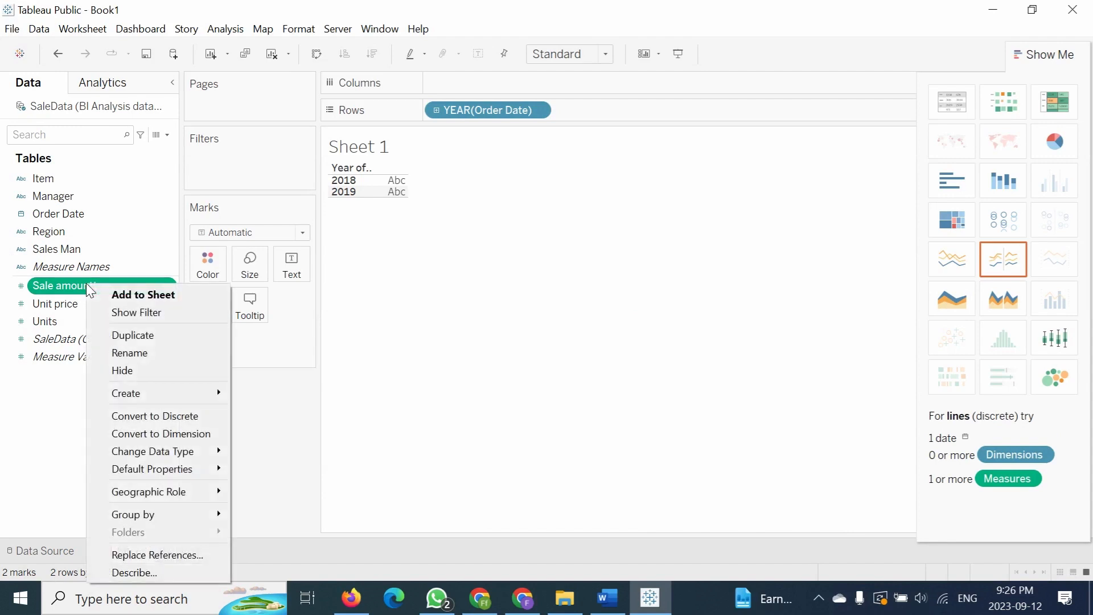
key(Escape)
key(F2)
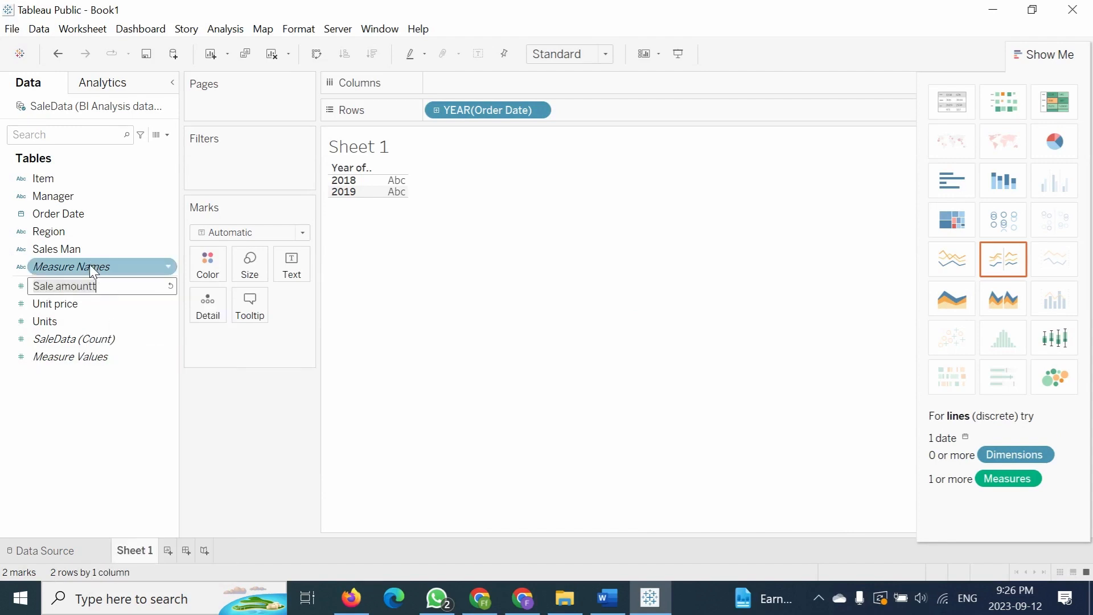
click(117, 293)
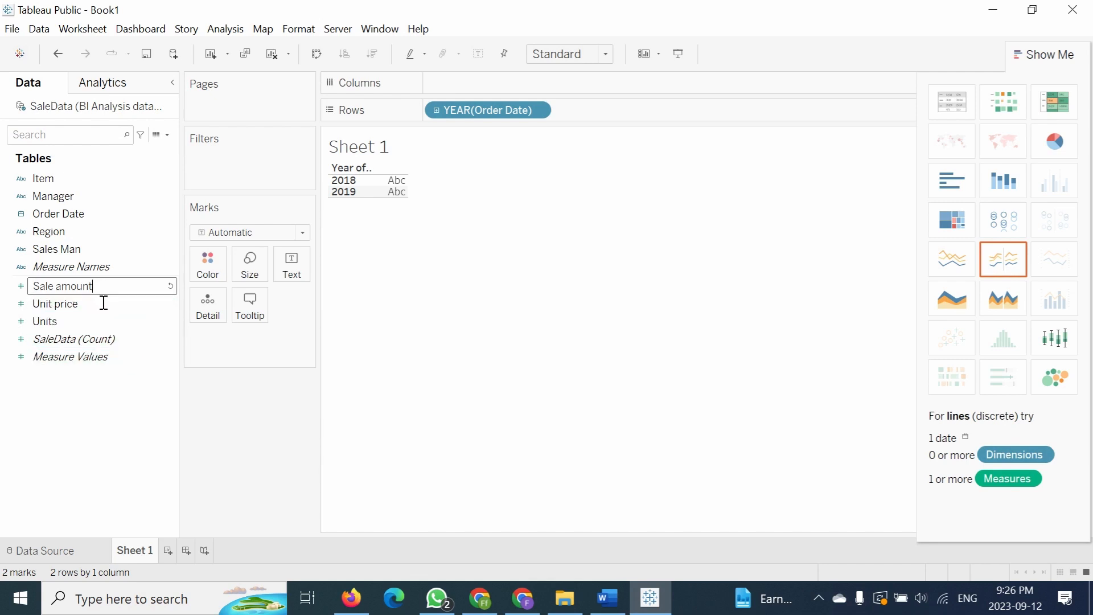
key(Return)
right_click(88, 294)
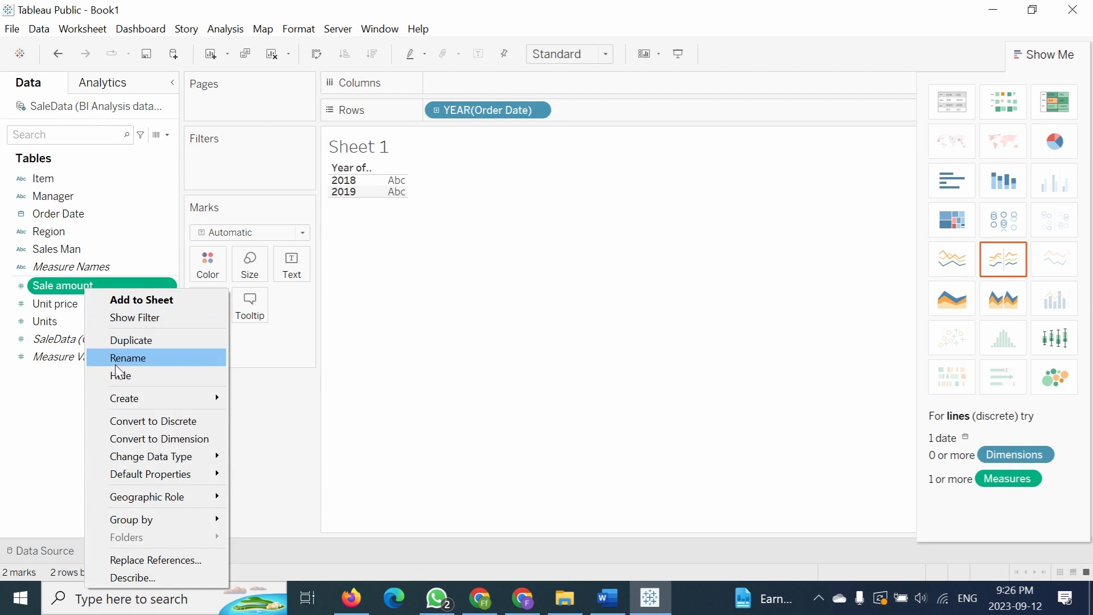
click(21, 371)
click(21, 371)
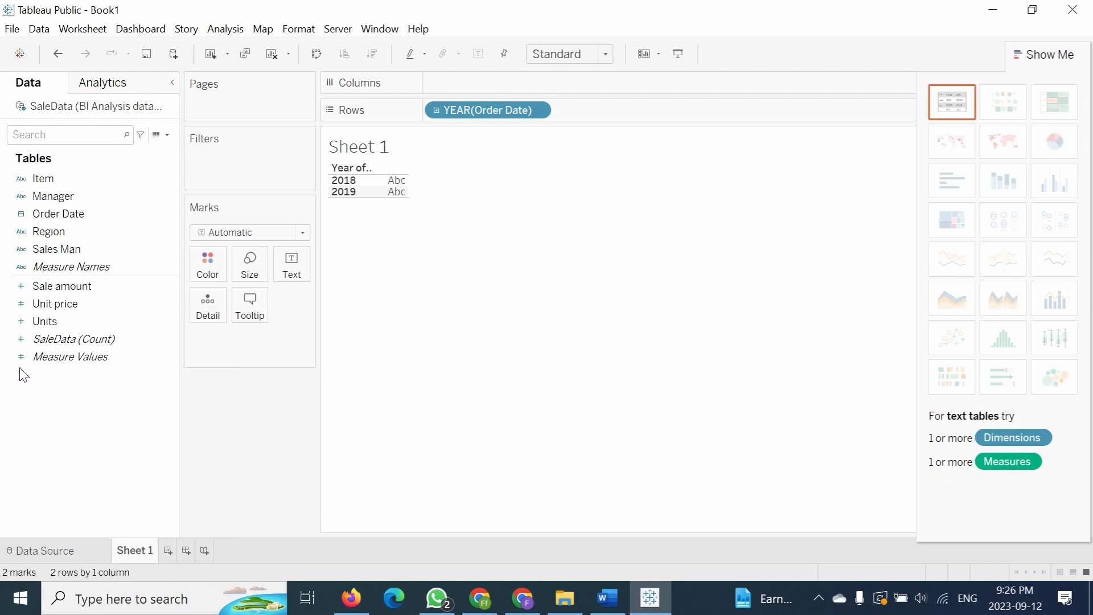
Step: Place Sale amount on the Columns shelf and compare the chart with the line chart instructions in the Word document
click(66, 286)
drag(67, 285, 467, 97)
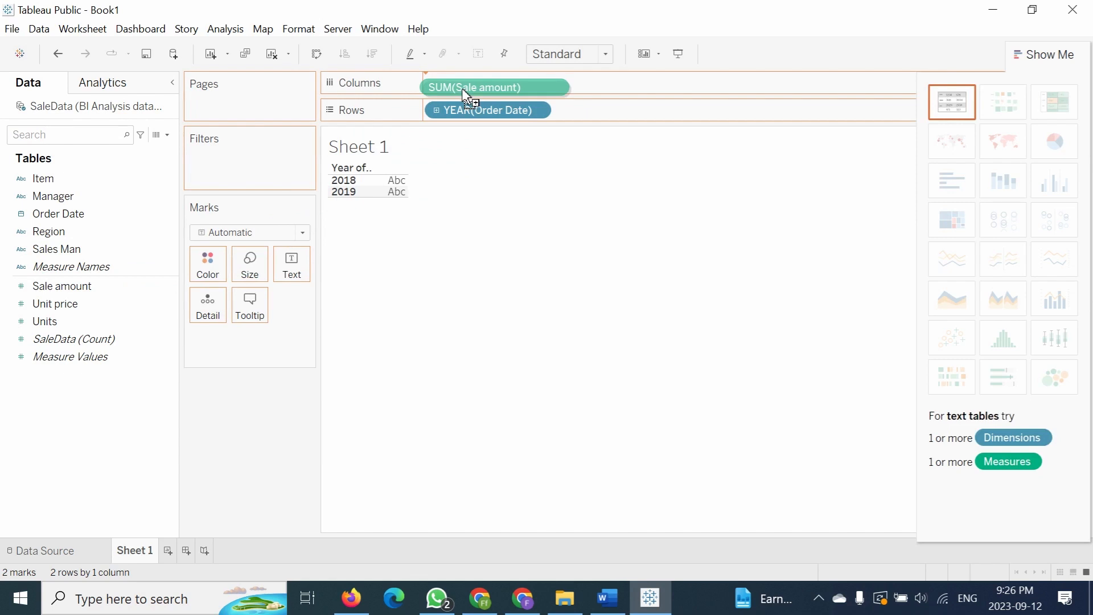
drag(463, 91, 460, 87)
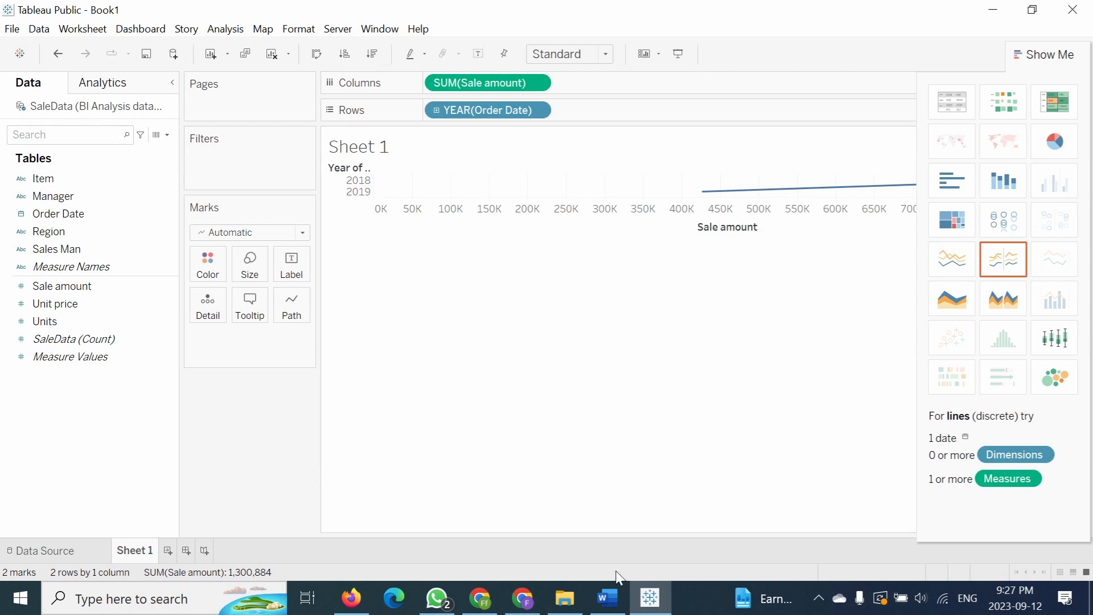
click(607, 597)
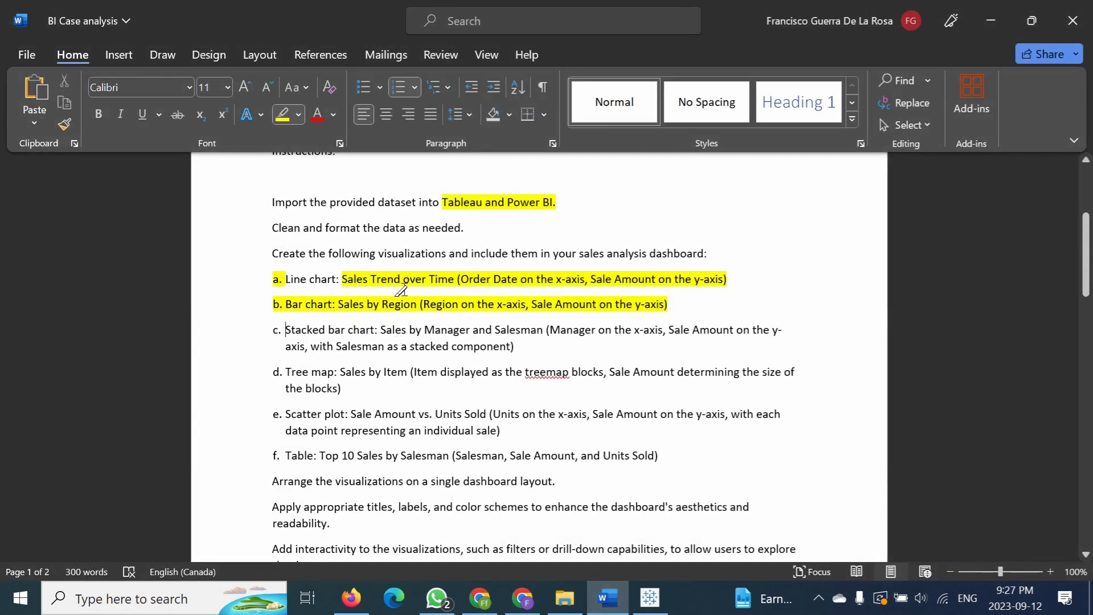
click(980, 27)
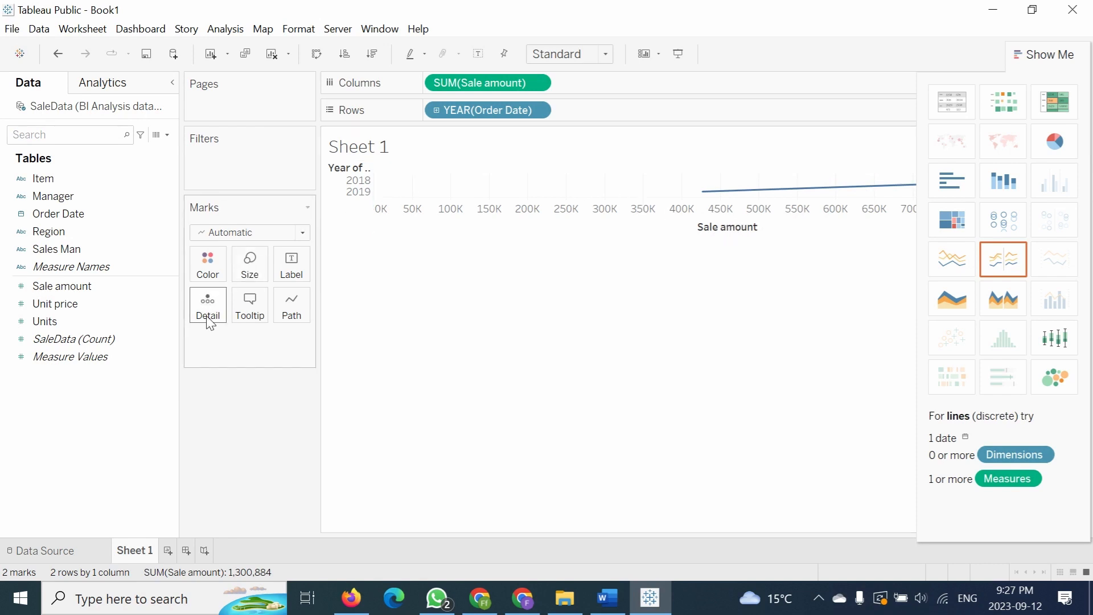
Step: Format the line chart's mark label font as 16 pt, bold and underlined
click(296, 271)
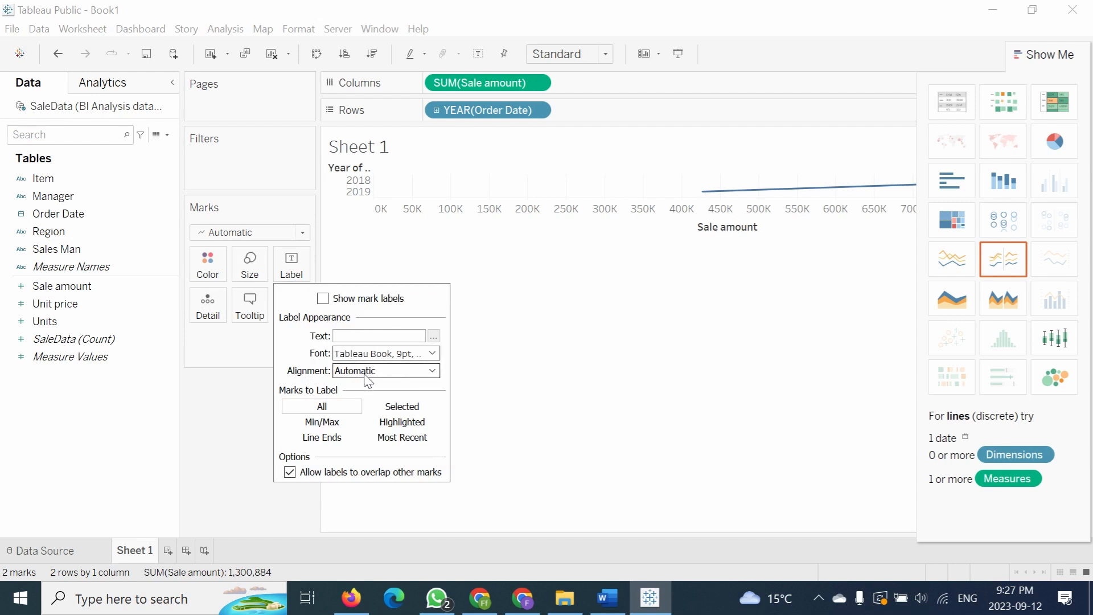
click(401, 353)
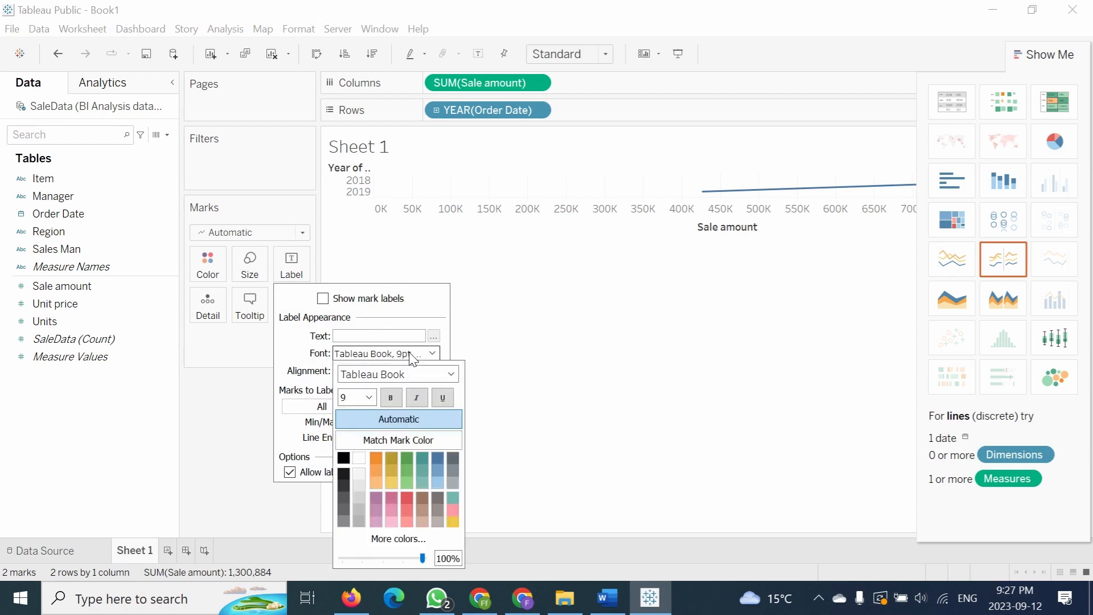
click(370, 397)
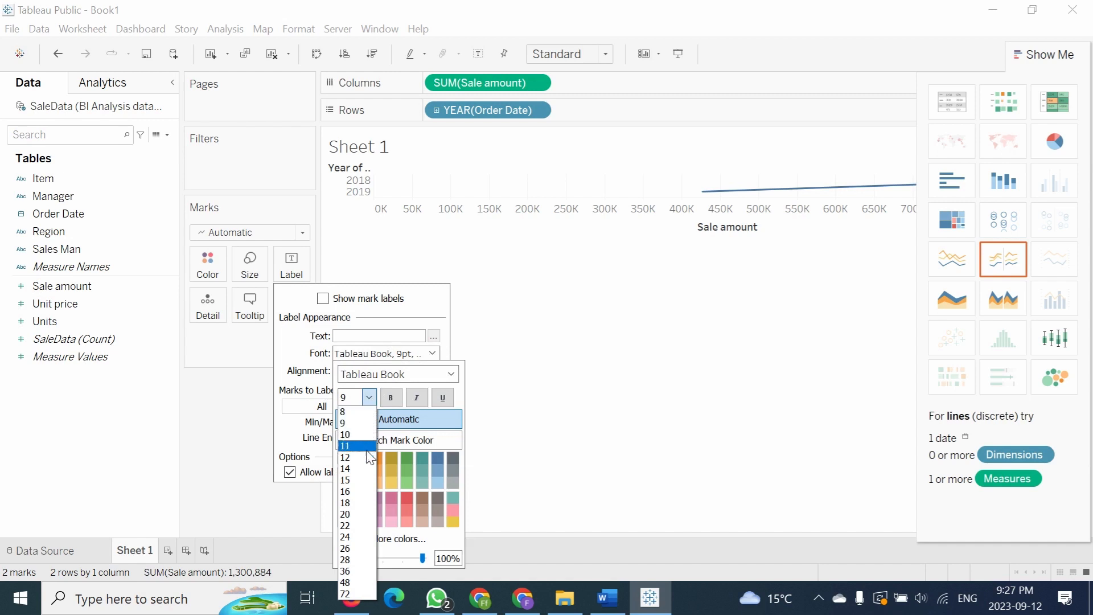
click(364, 493)
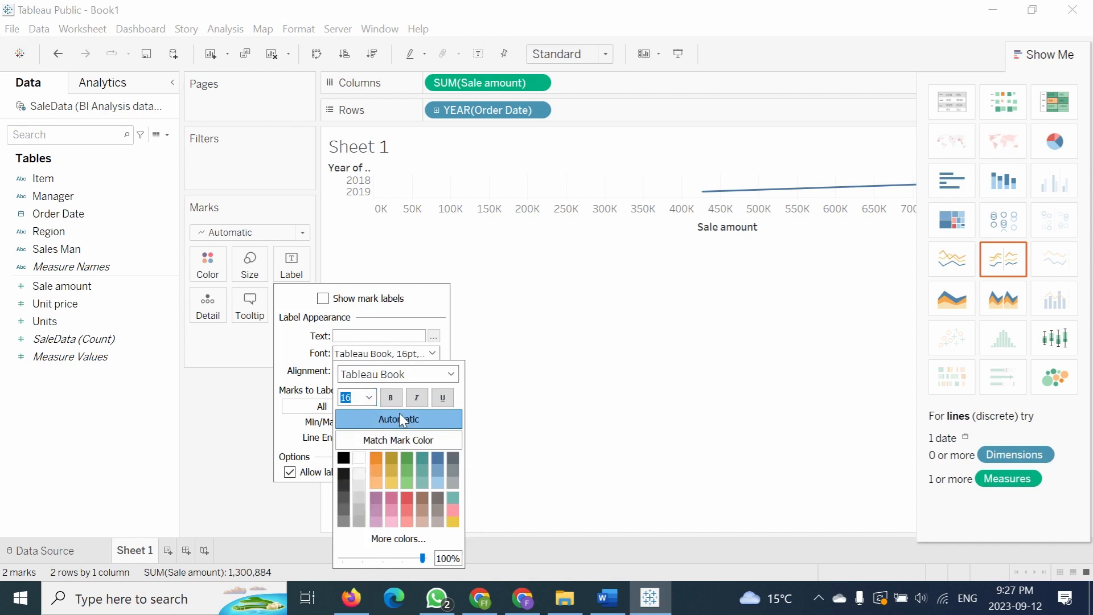
click(391, 399)
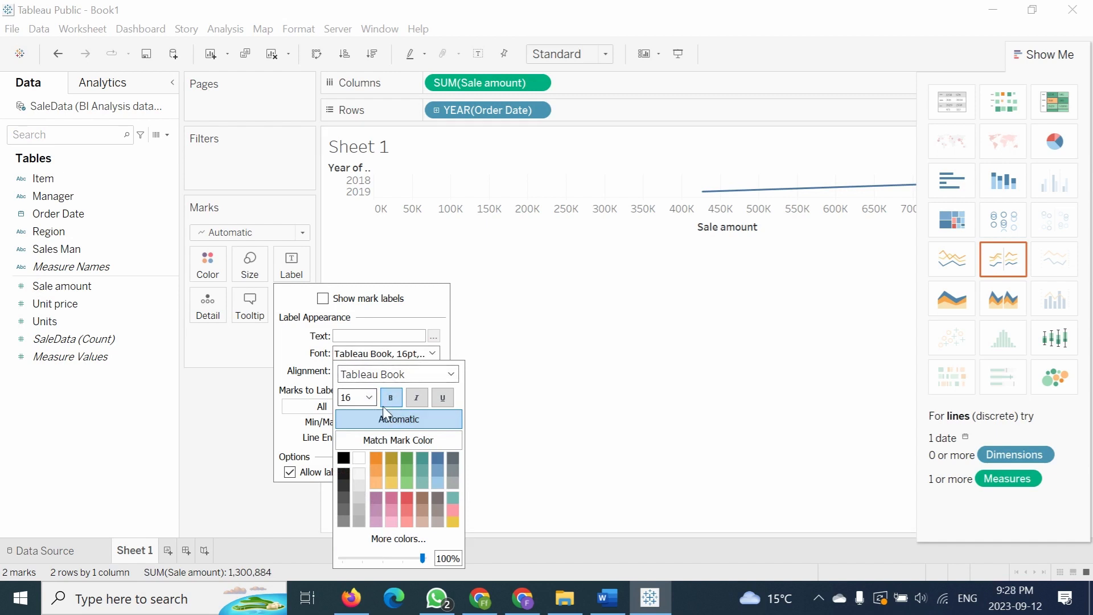
click(444, 399)
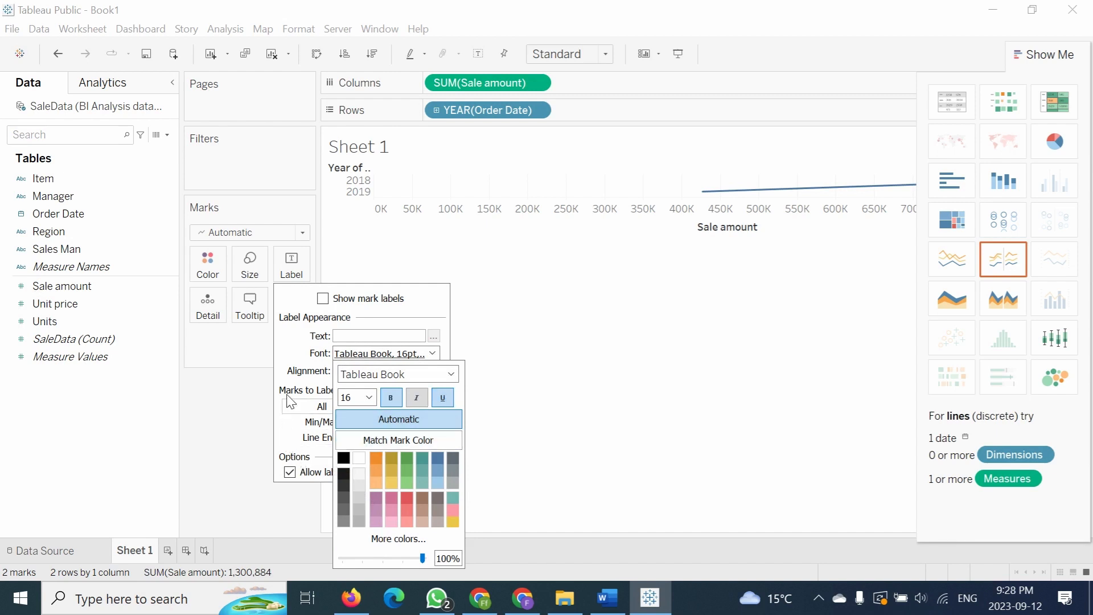
click(293, 378)
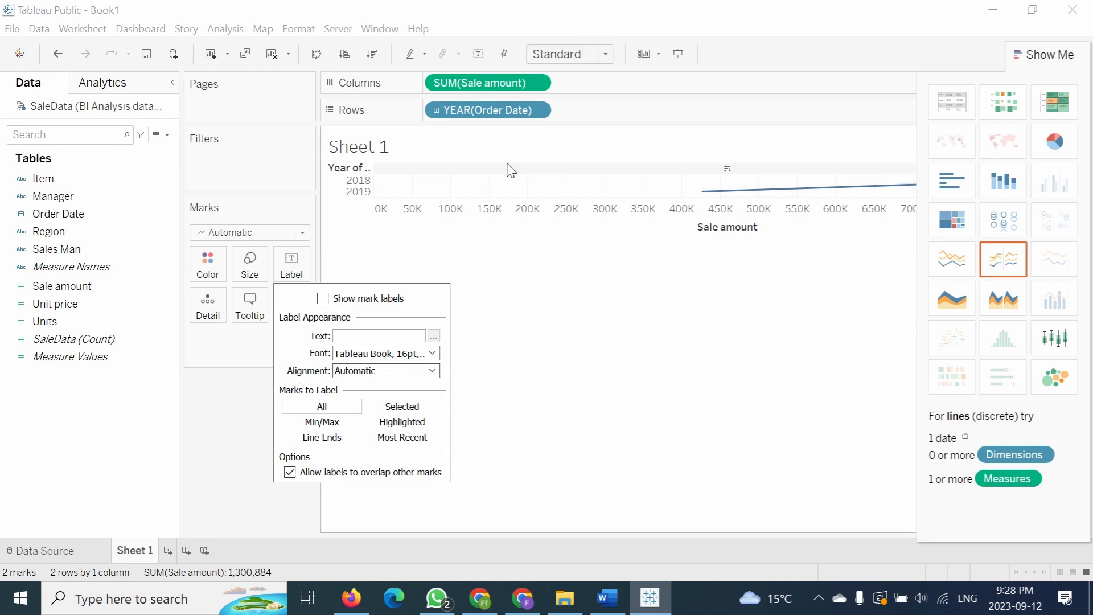
Step: Restore the mark label font to 9 pt without bold or underline
click(409, 355)
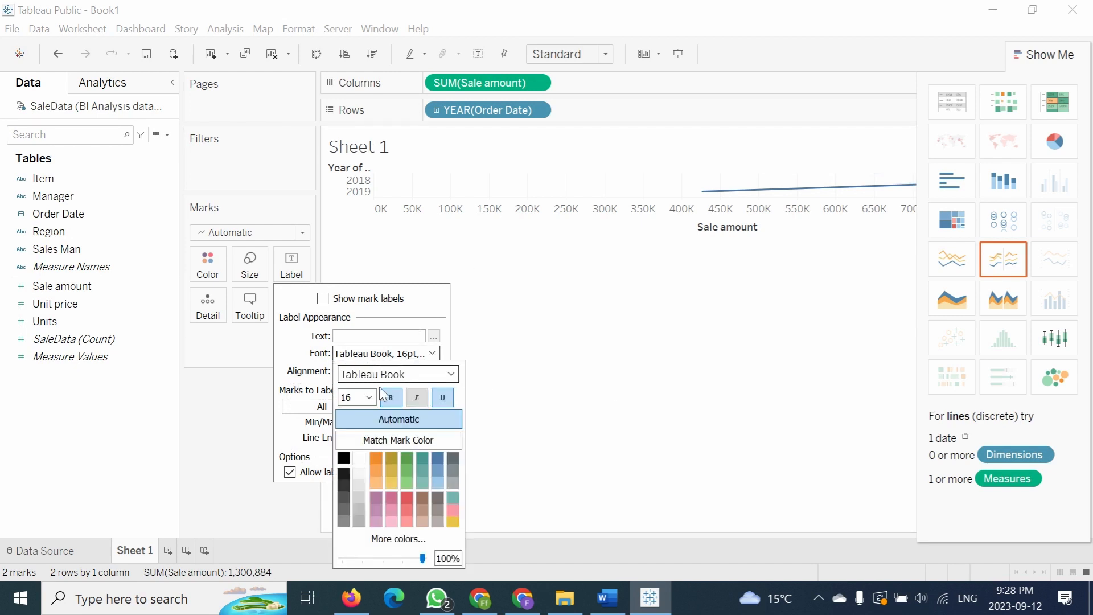
click(440, 397)
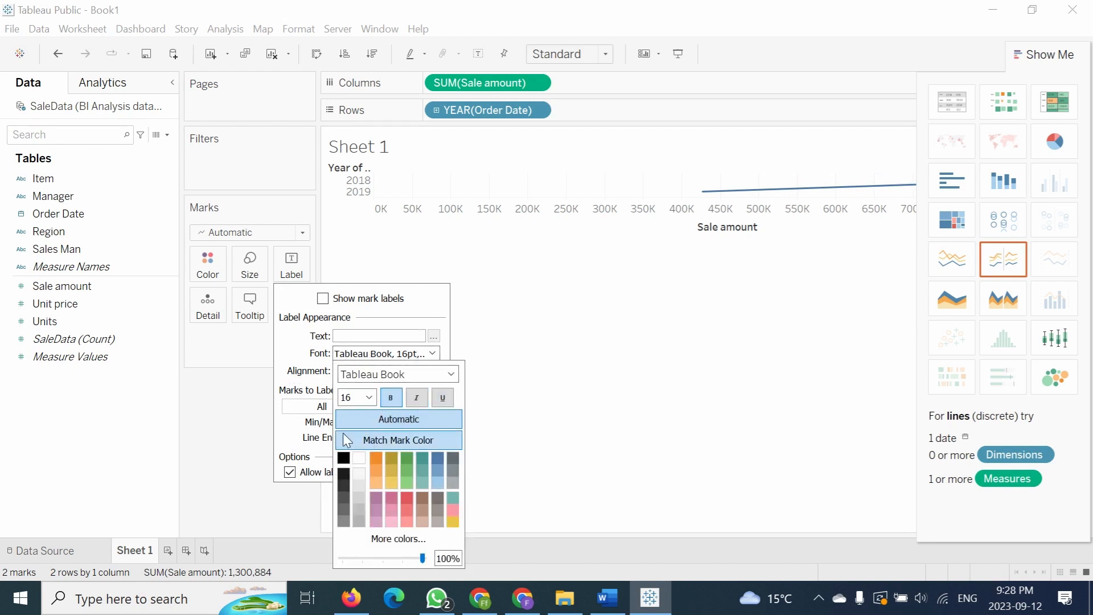
click(369, 397)
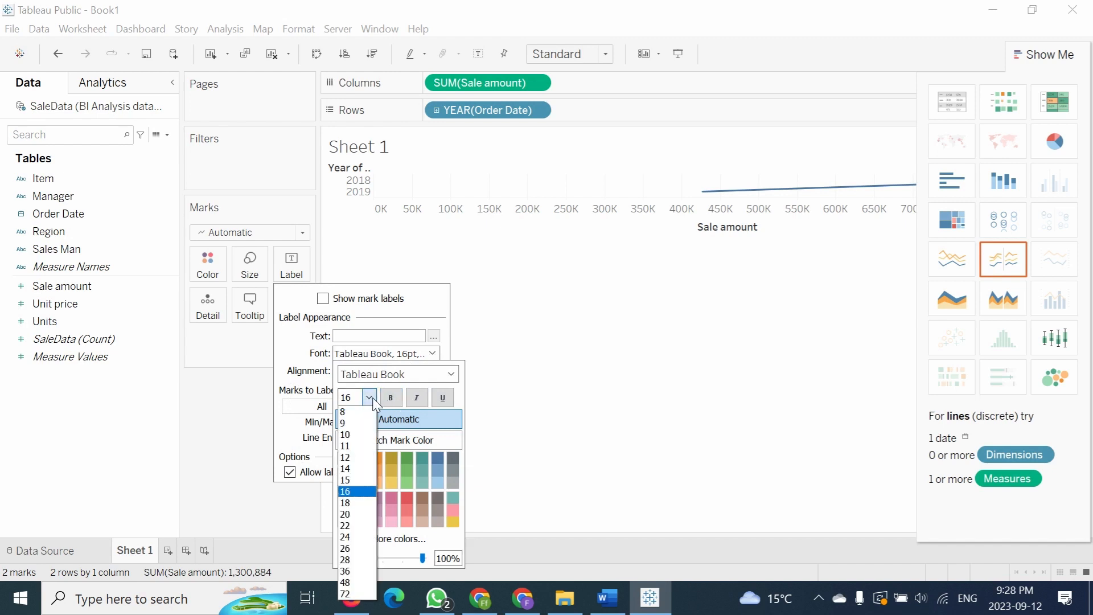
click(356, 422)
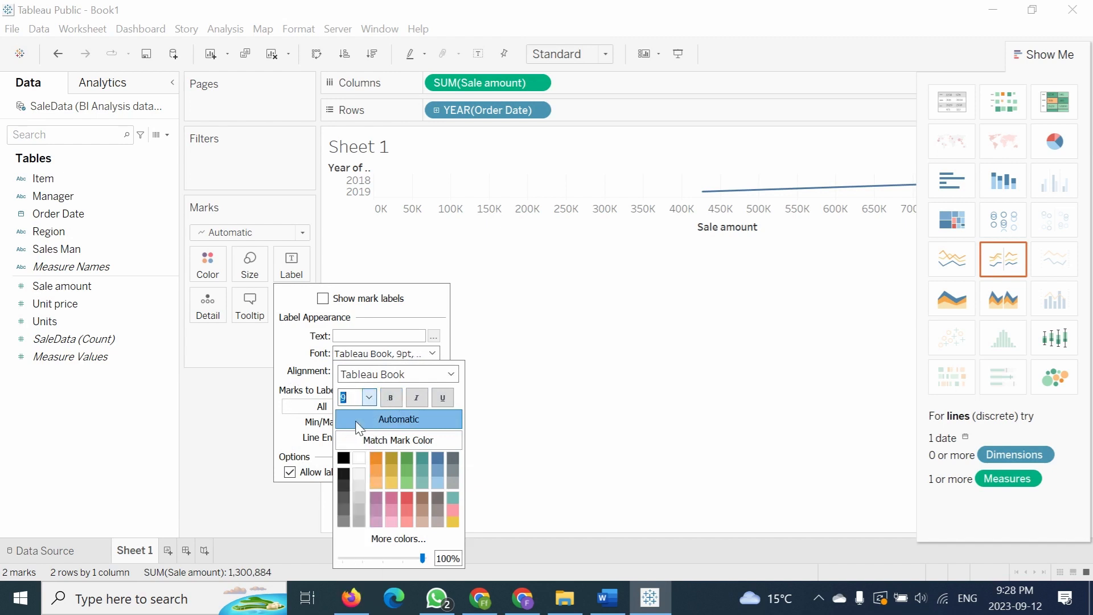
click(214, 456)
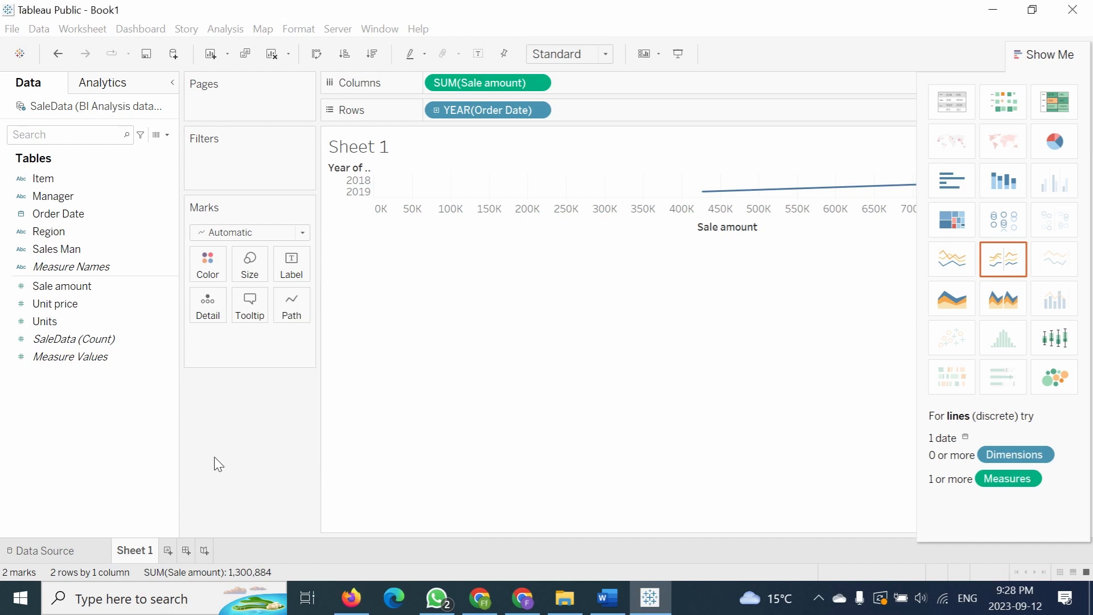
Step: Try showing mark labels on the sale amount line, and hide them again
click(281, 272)
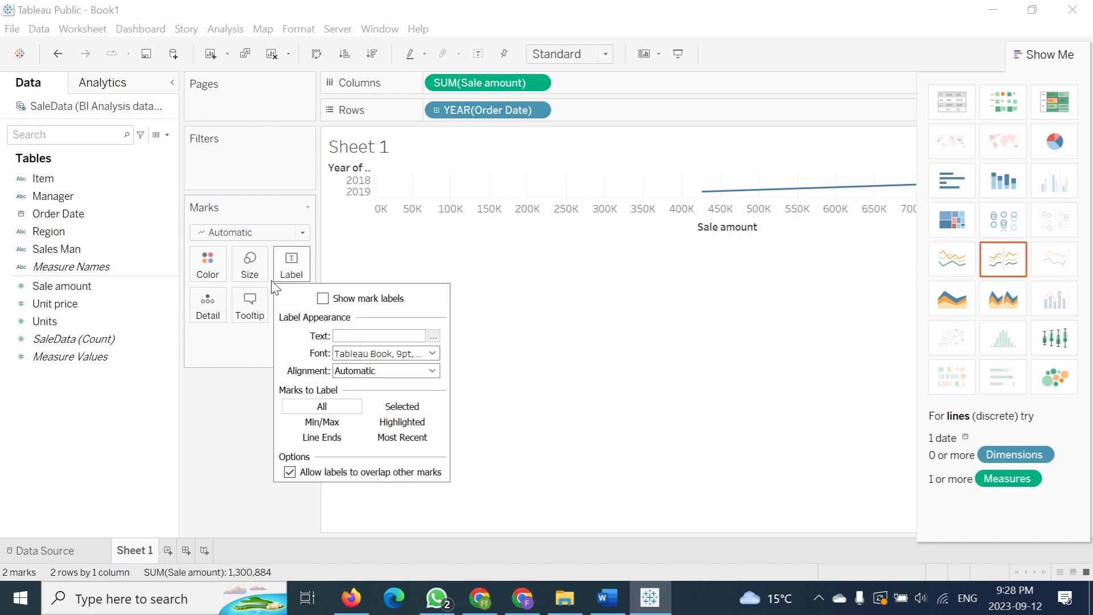
click(323, 299)
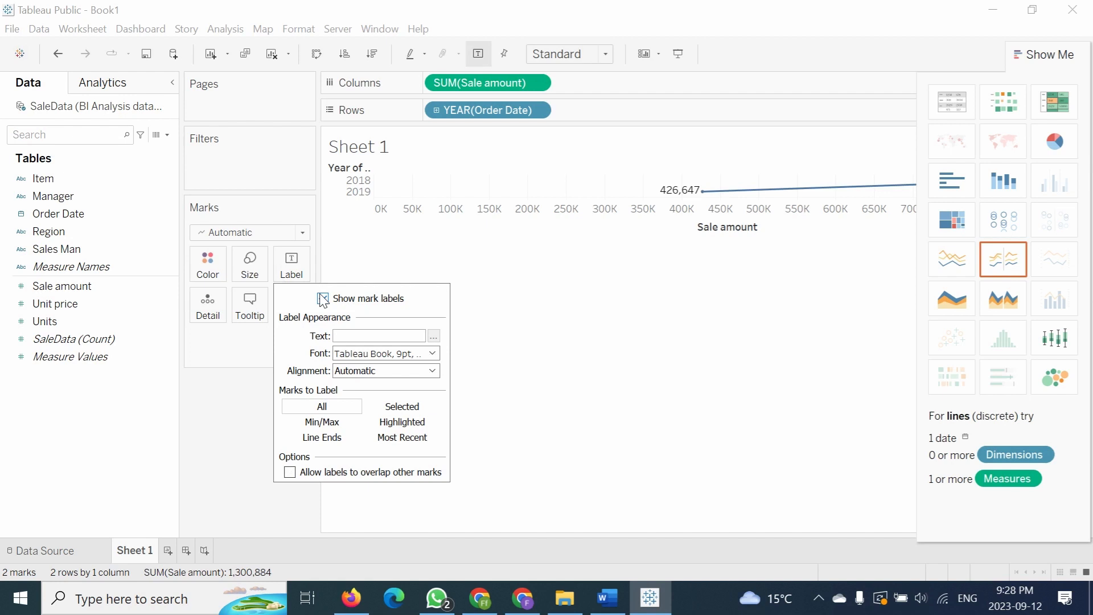
mouse_move(722, 196)
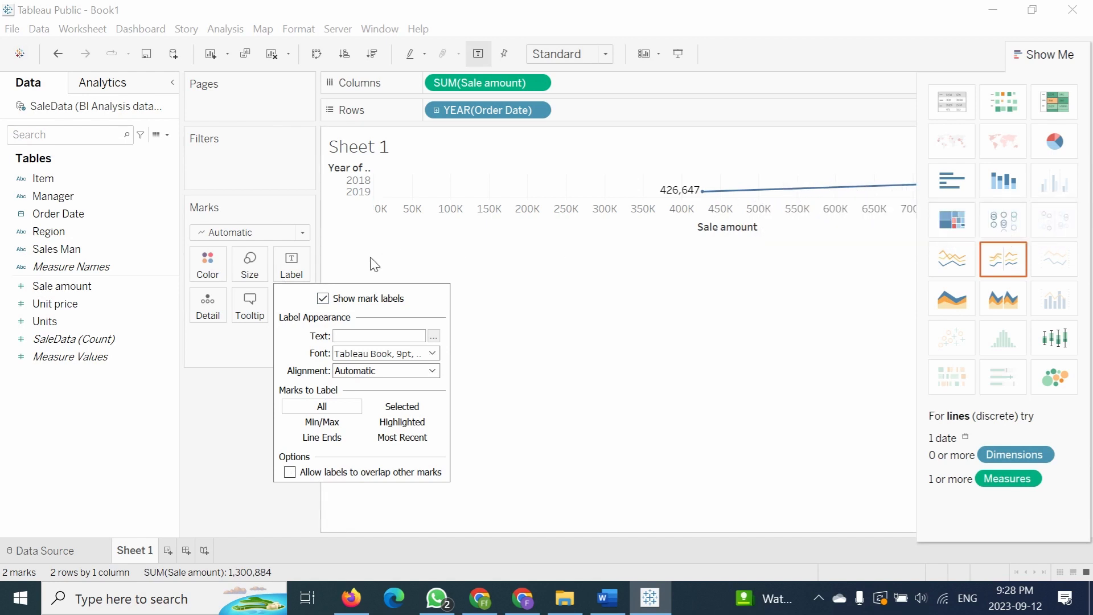
click(322, 298)
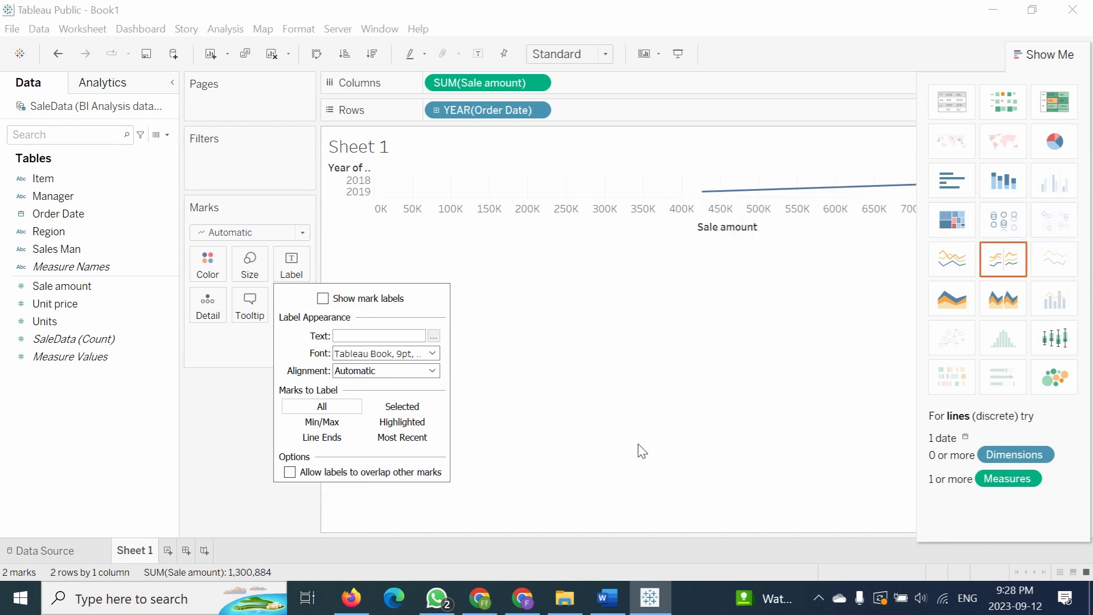
click(607, 484)
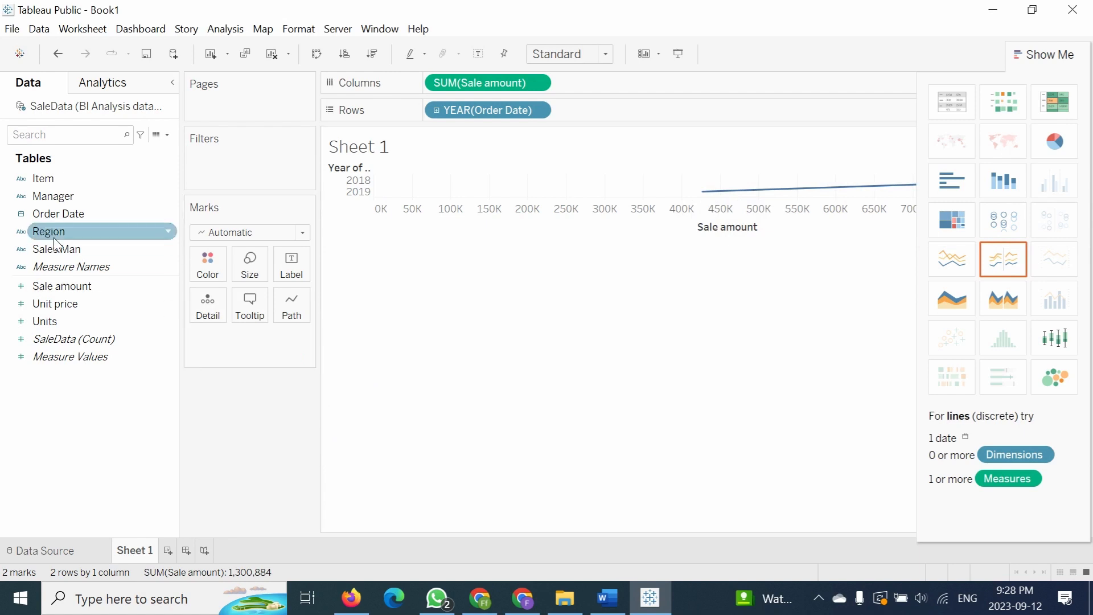
Step: Try splitting the sale amount line by Region as a mark detail, and remove the field again
click(58, 306)
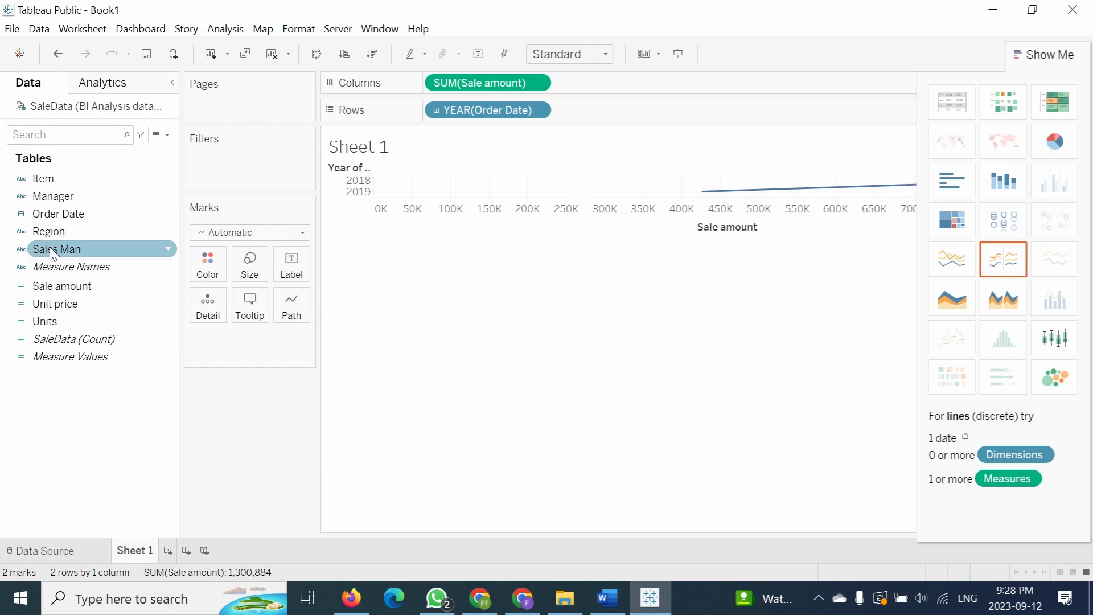
drag(47, 235, 226, 342)
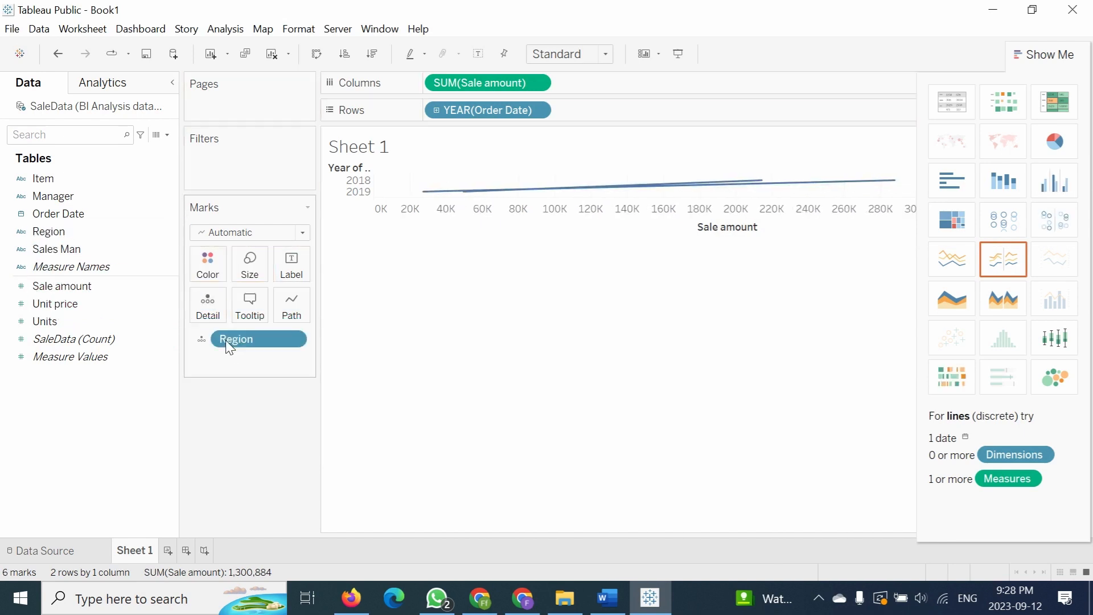
mouse_move(450, 197)
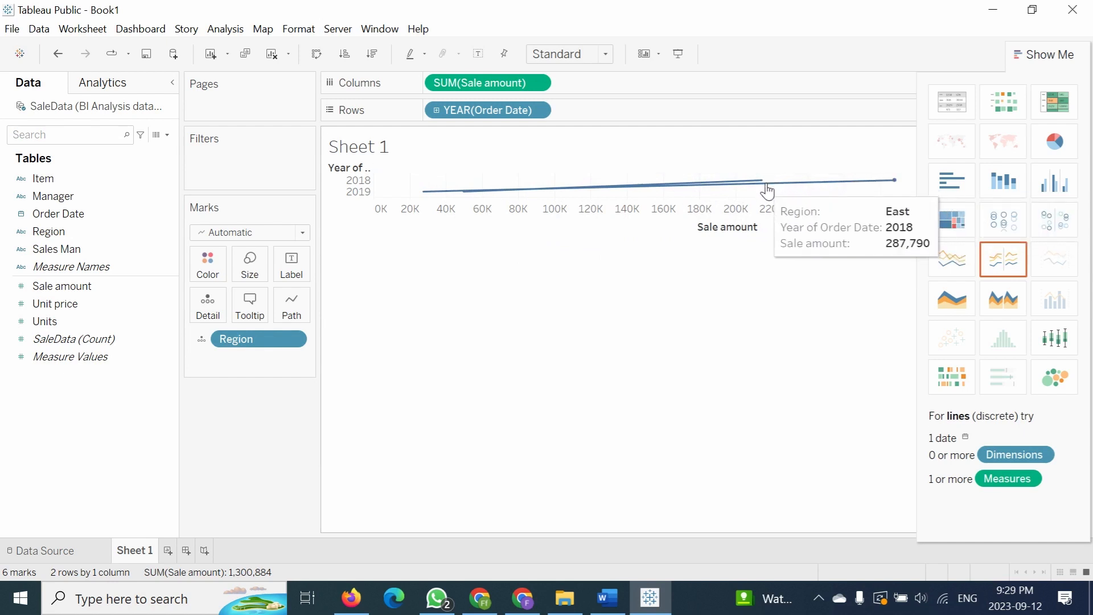
right_click(251, 342)
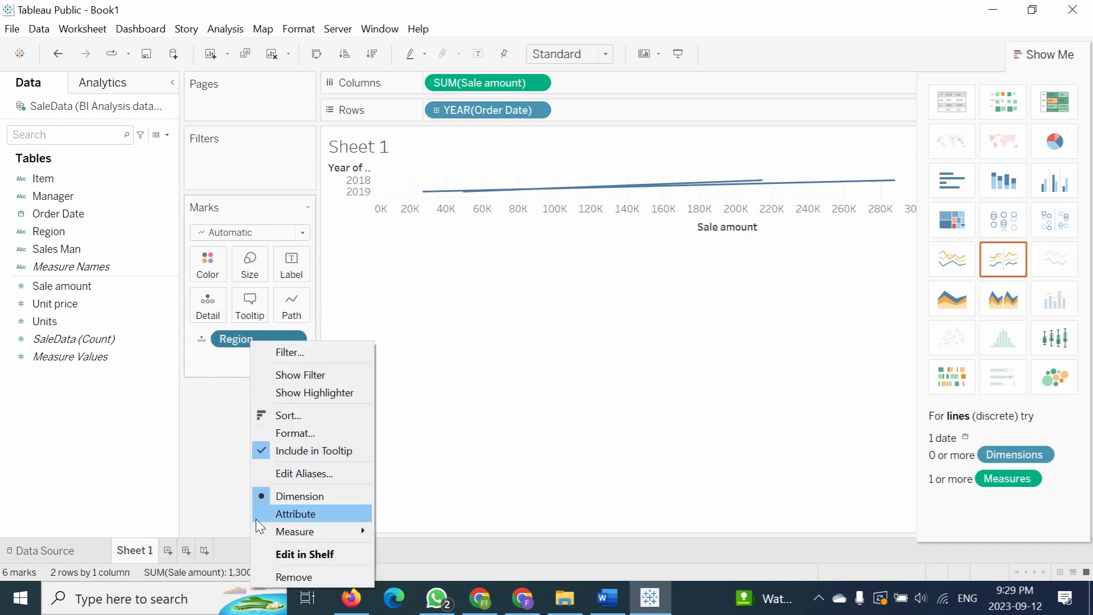
click(289, 575)
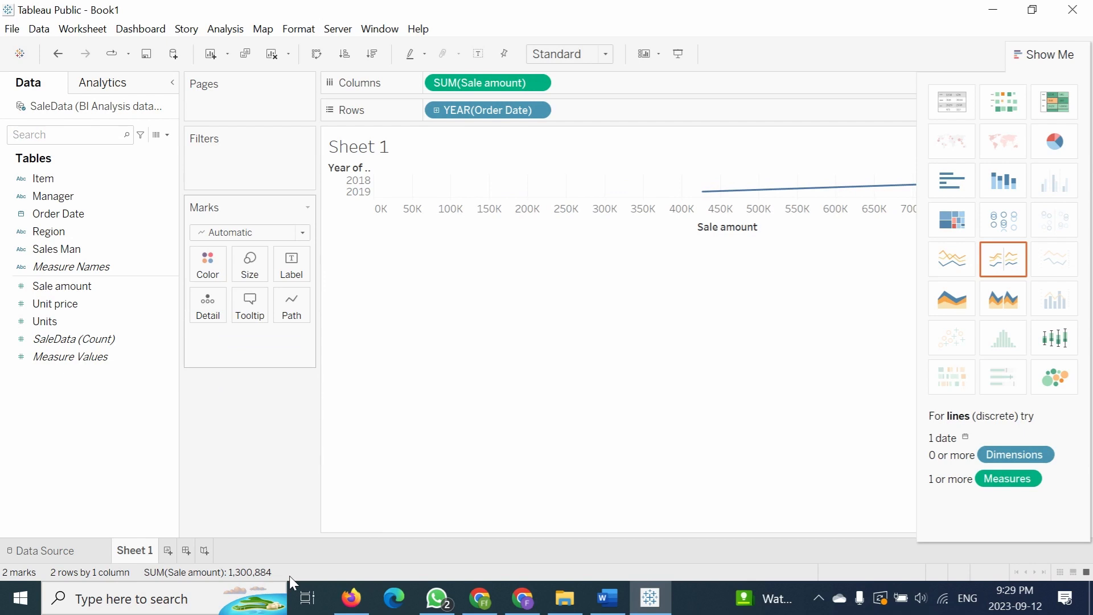
Step: Replace the sheet title with "Sales trend over time", checking the chart name in the BI Case analysis Word document
double_click(371, 152)
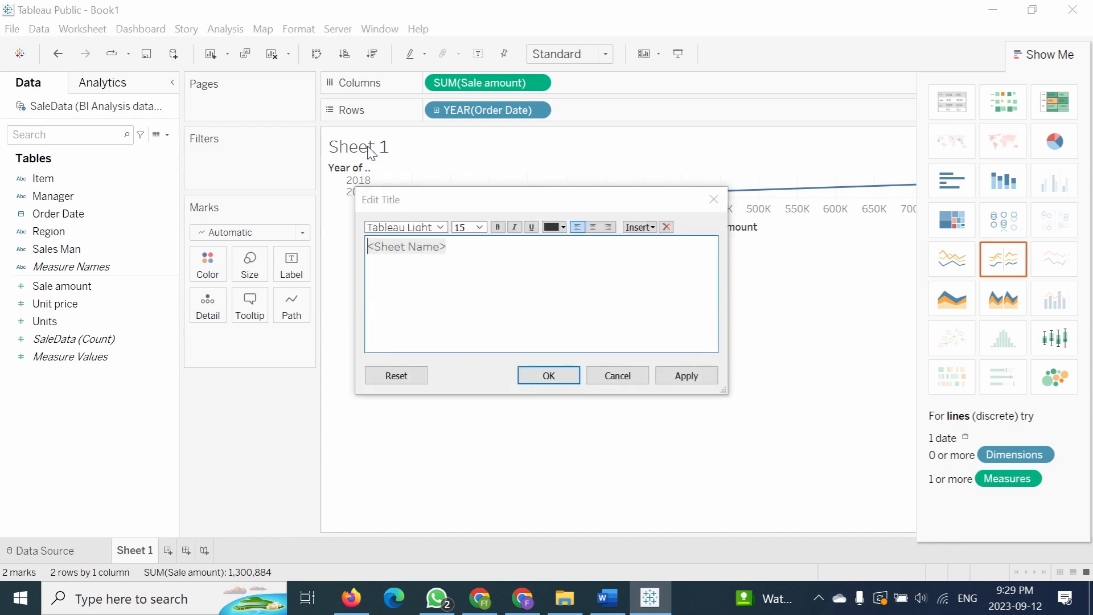
triple_click(440, 261)
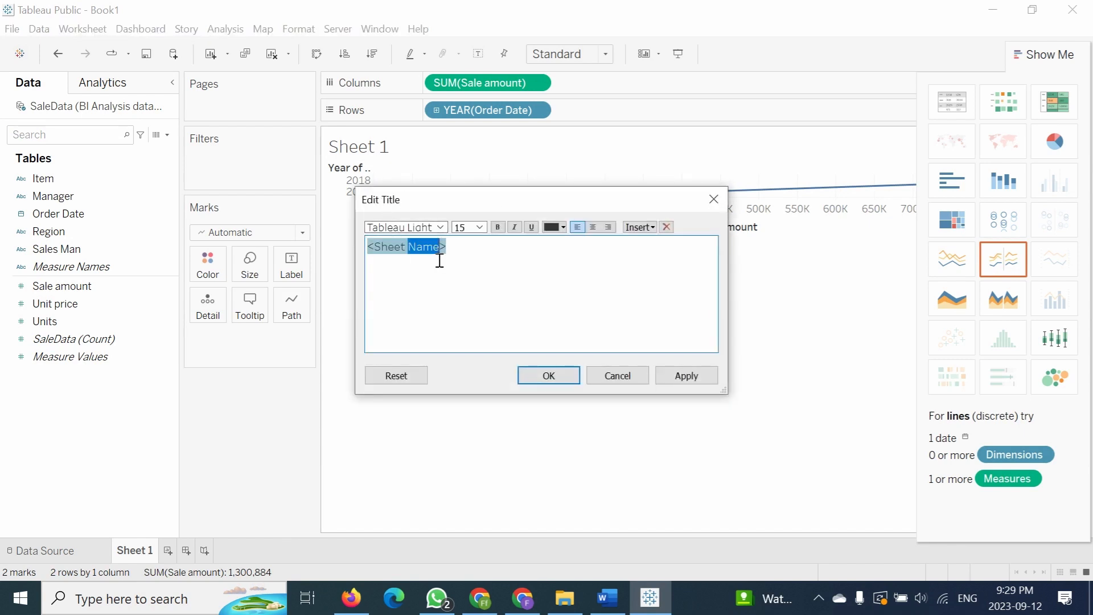
key(BackSpace)
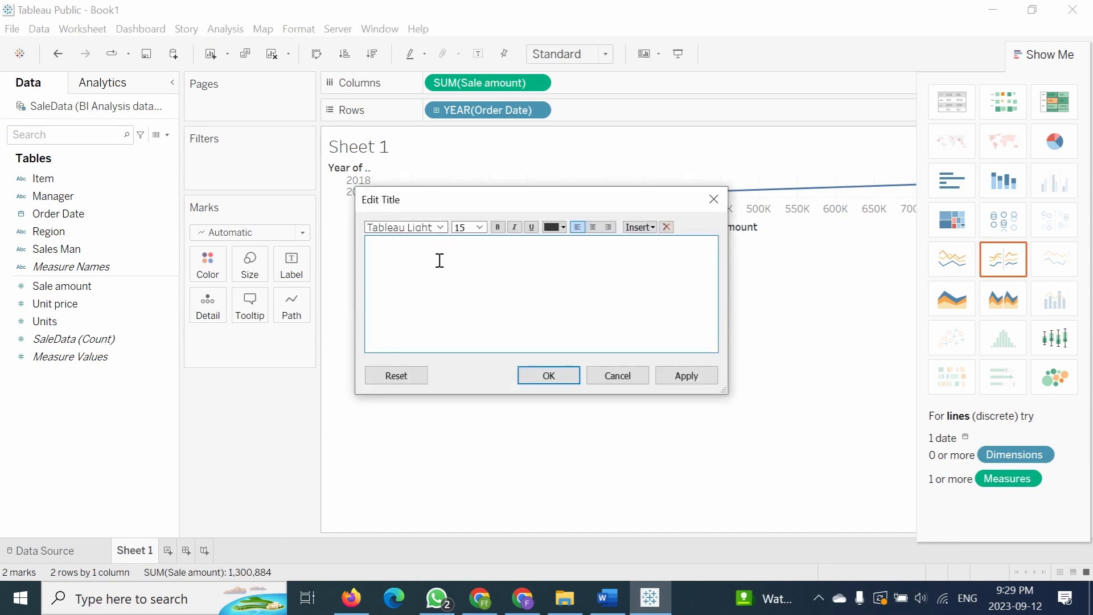
click(608, 599)
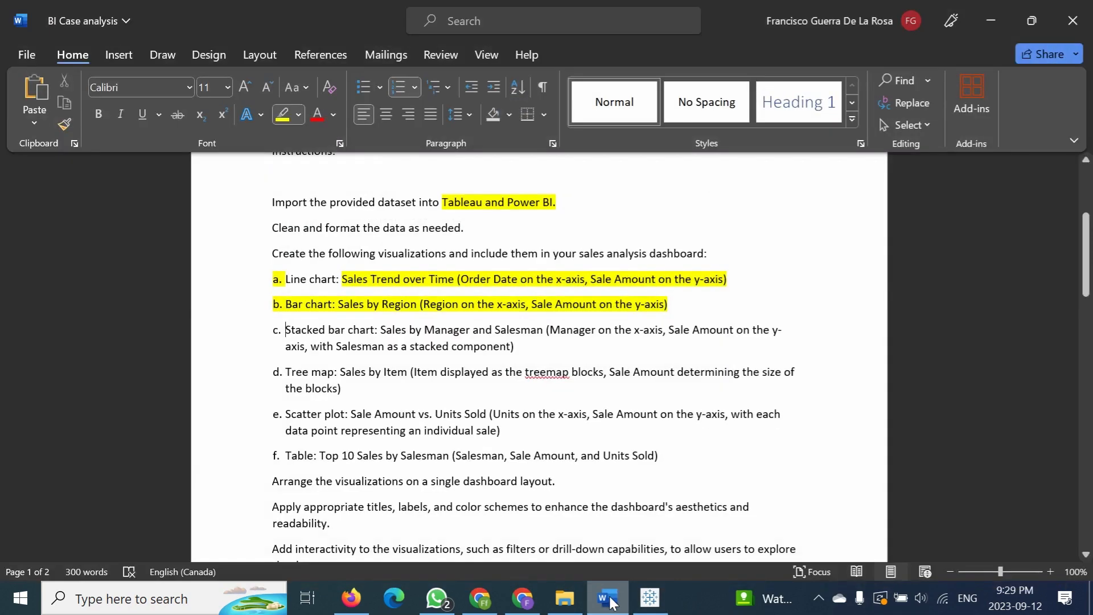
click(609, 600)
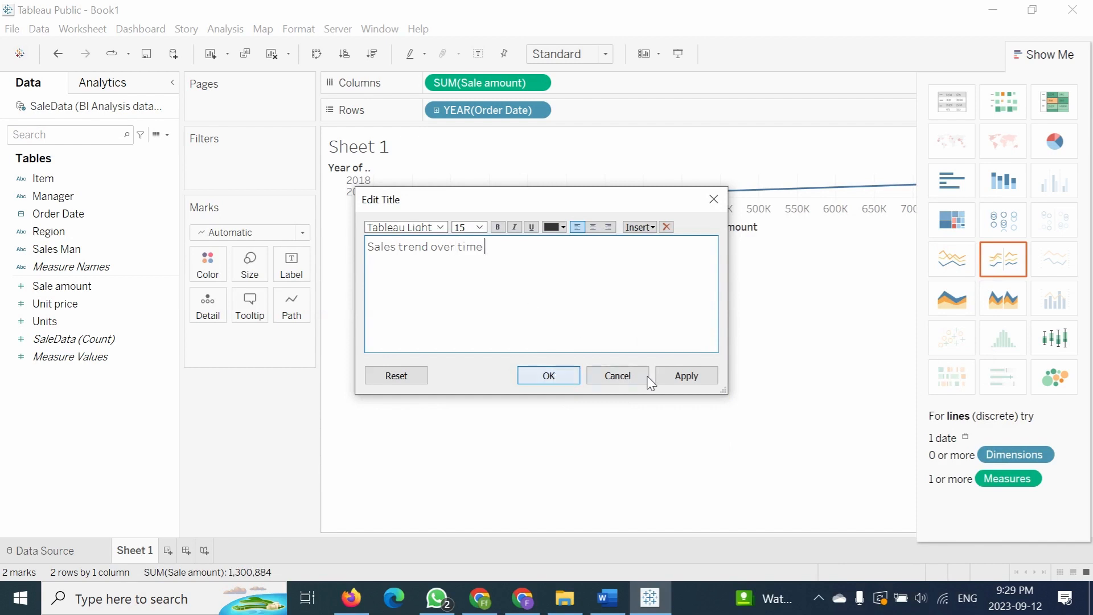
click(529, 376)
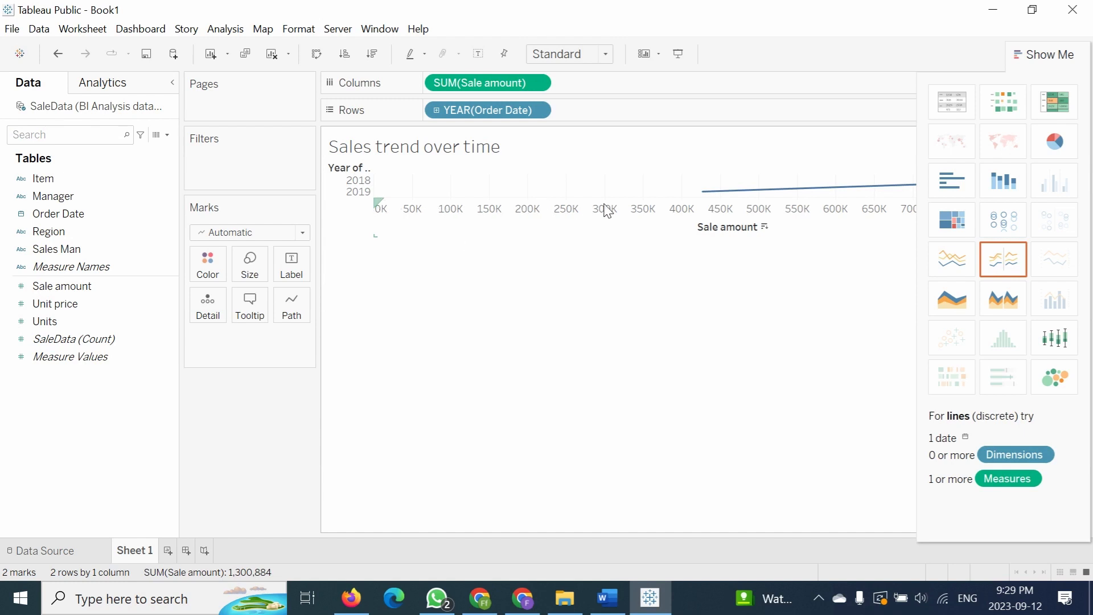
mouse_move(734, 200)
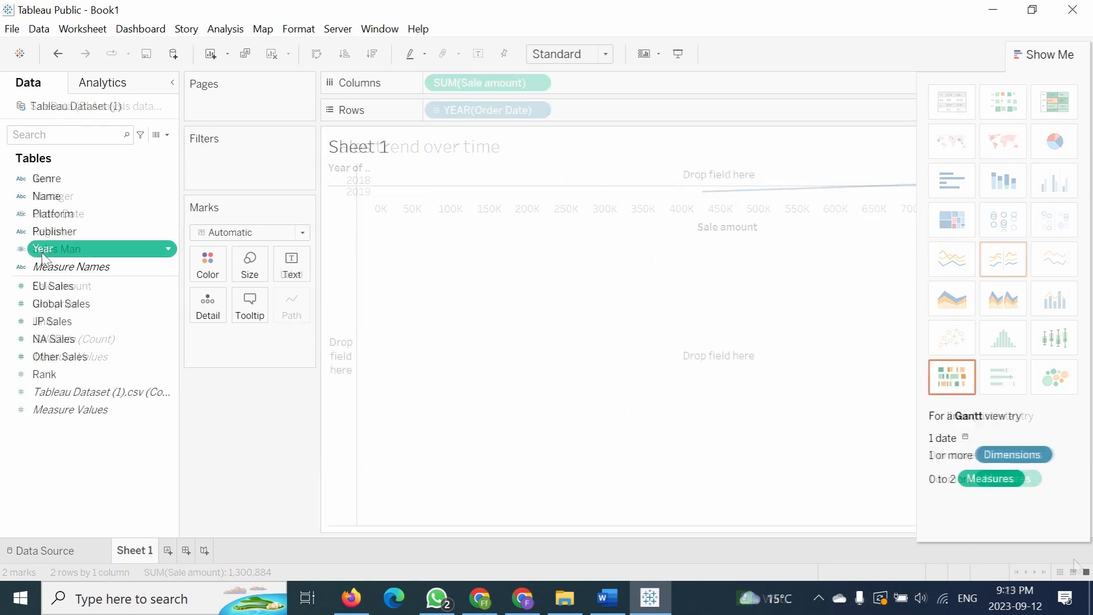
Step: Chart Global Sales over Year from Tableau Dataset (1), with Year on Columns and Global Sales on Rows
drag(43, 249, 455, 95)
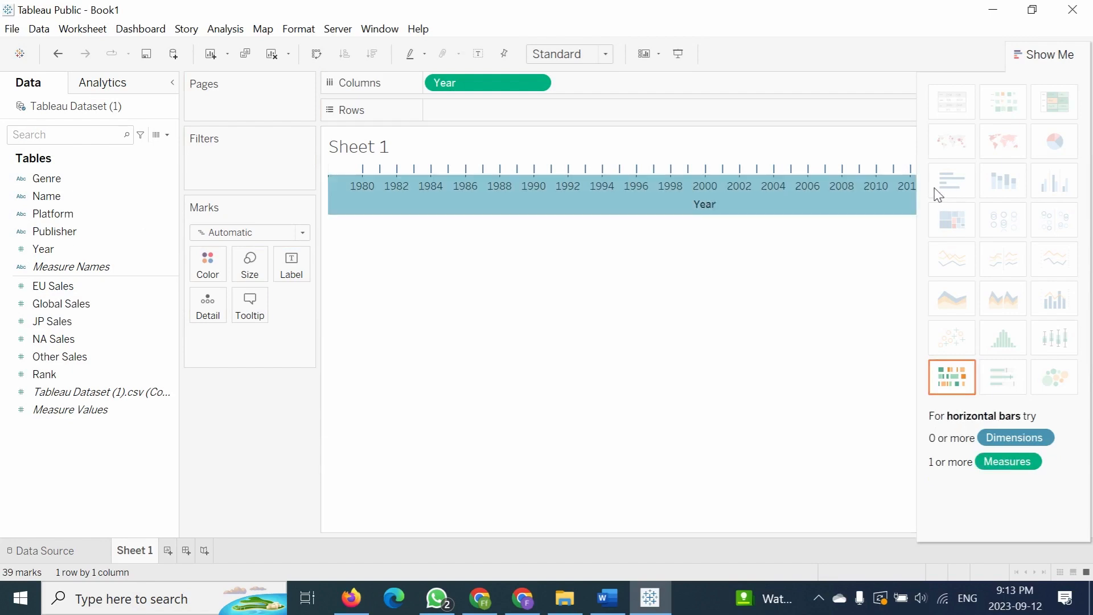
click(859, 170)
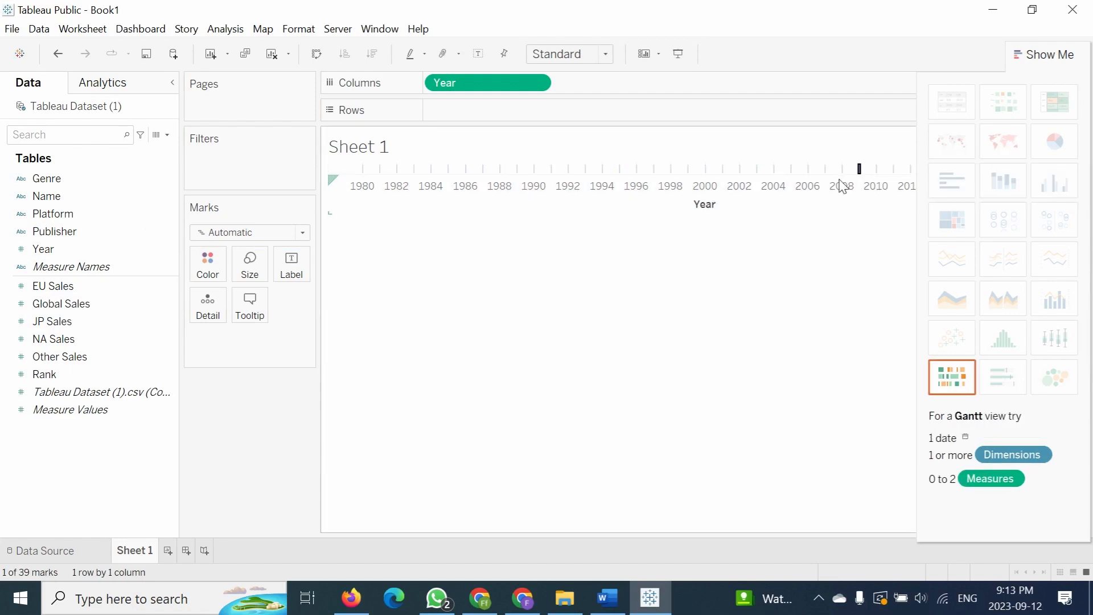
click(854, 188)
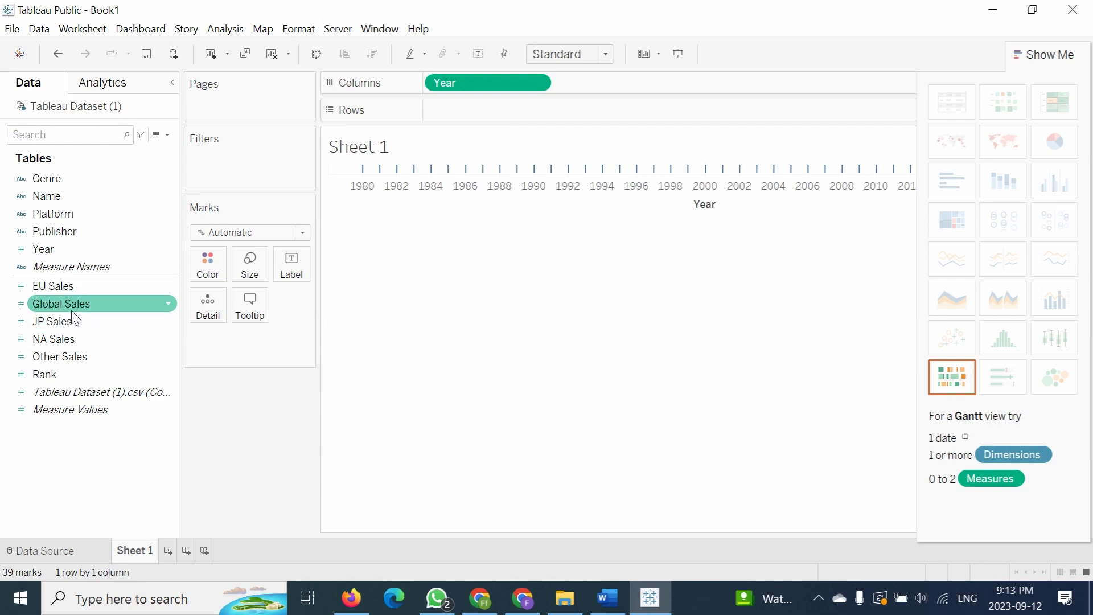
drag(72, 308, 466, 120)
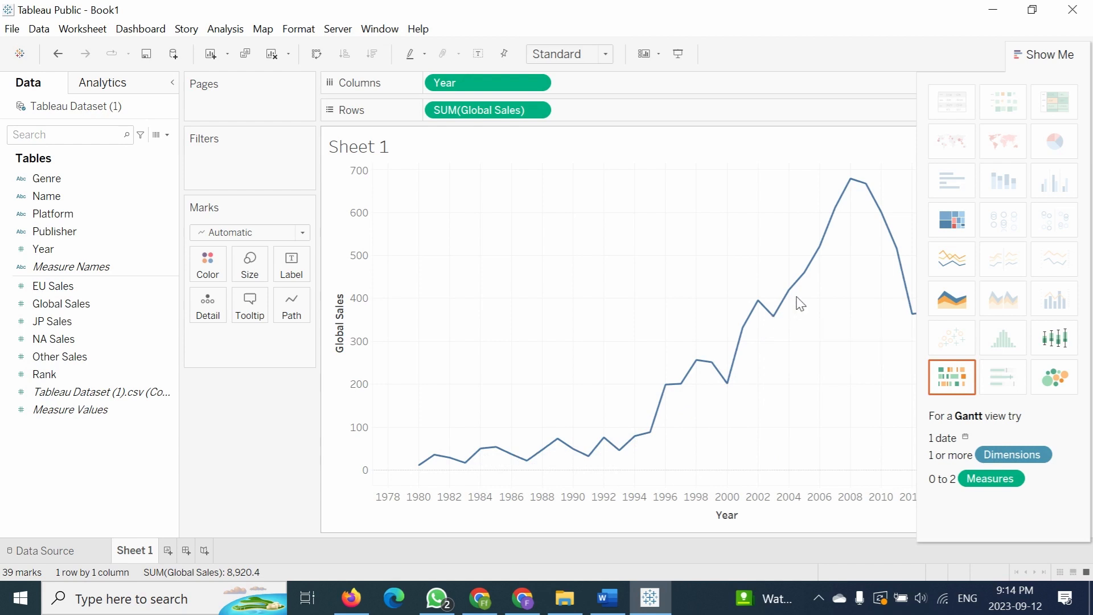
mouse_move(852, 191)
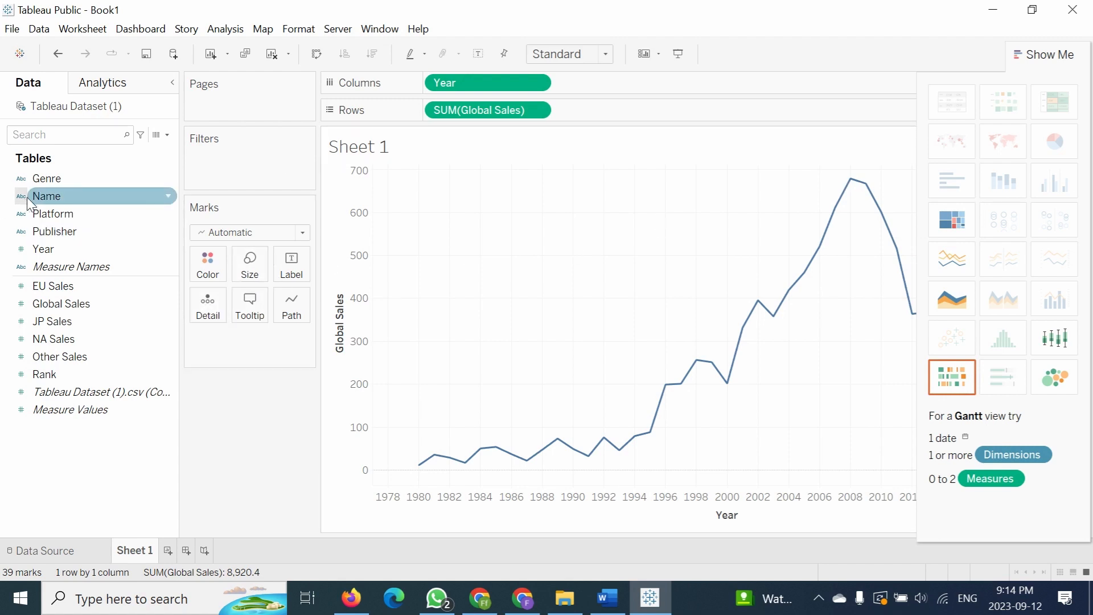
Step: Split the Global Sales line by Genre as a mark detail
click(45, 182)
drag(44, 182, 241, 350)
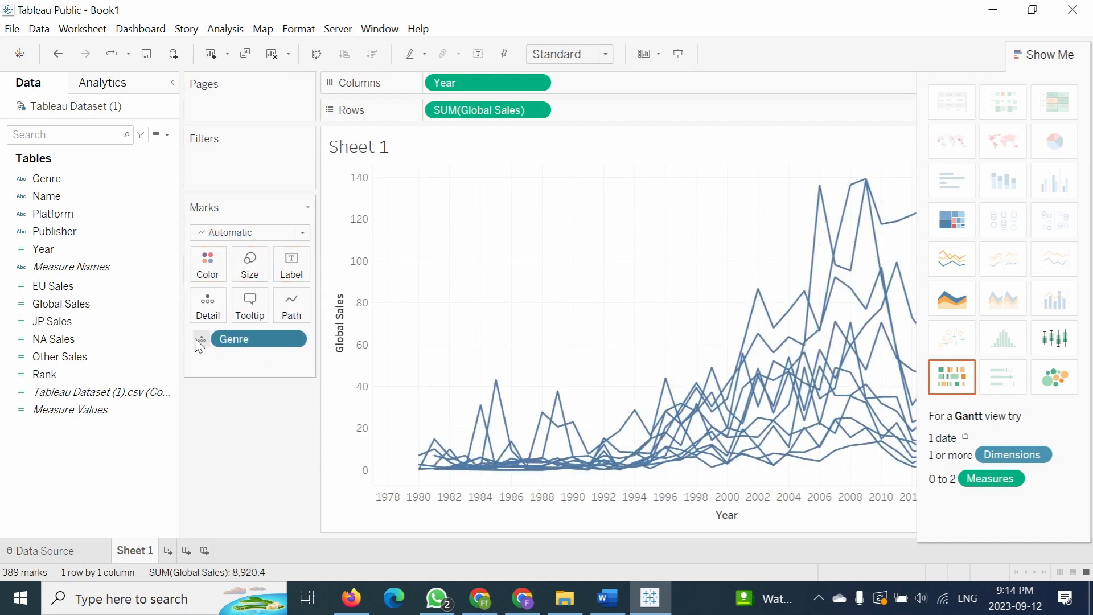
Step: Try using Genre as the label of the sales lines, and look at the color and label options for the marks
click(201, 339)
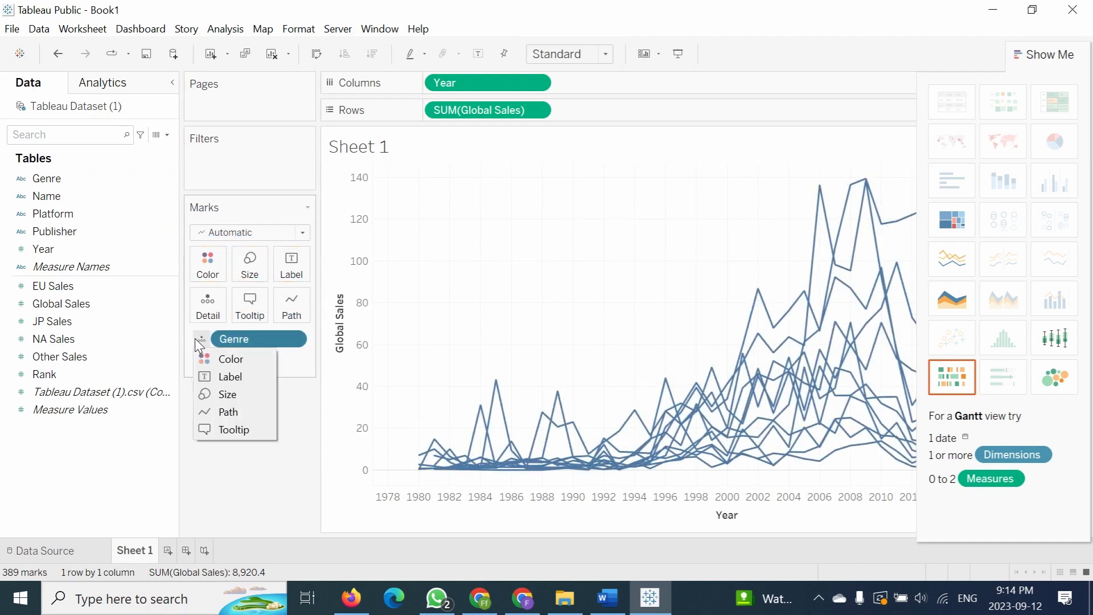
click(219, 377)
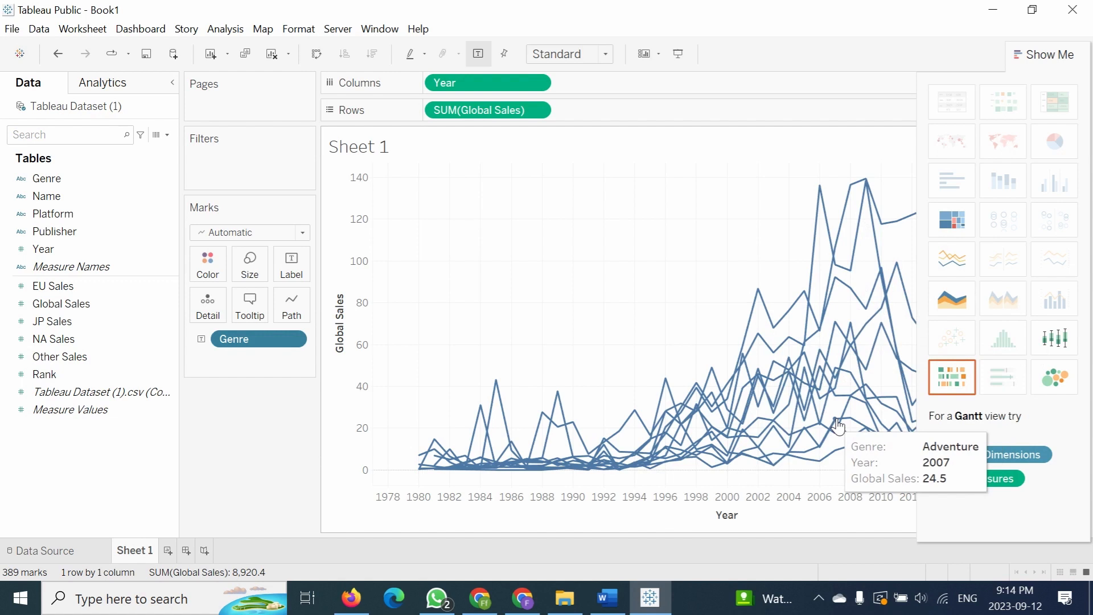
click(205, 269)
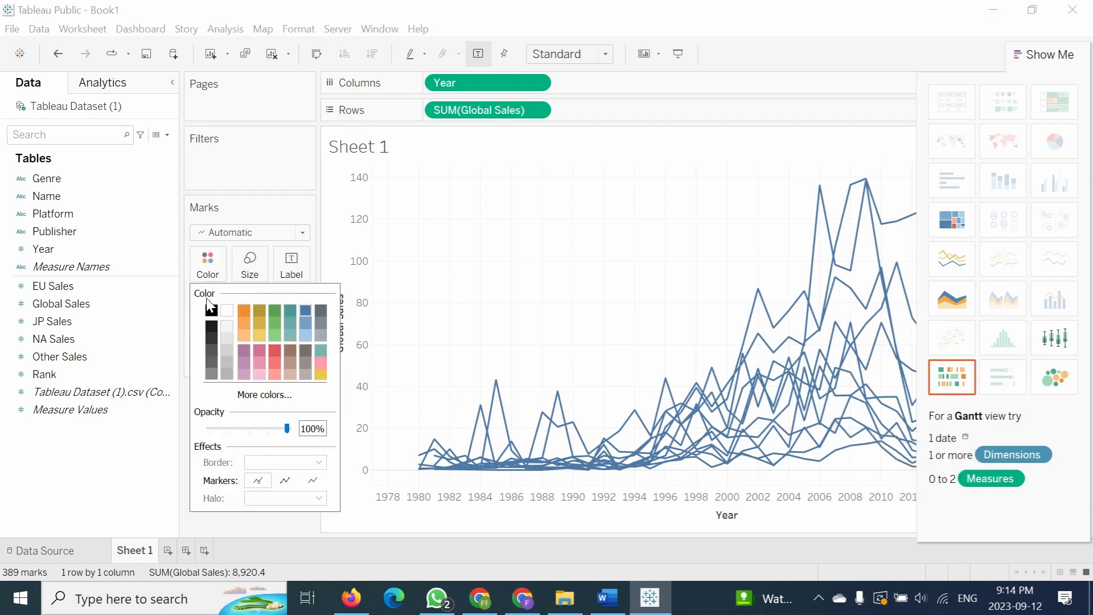
click(190, 467)
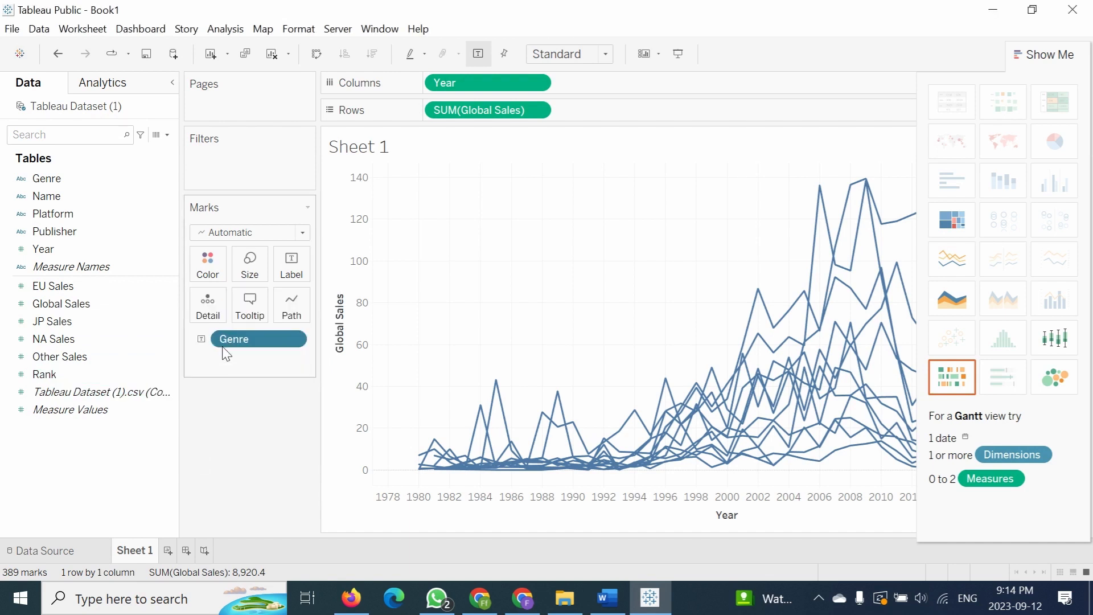
click(291, 270)
click(291, 276)
Step: Assign Genre to color so that each genre's Global Sales line gets its own color
click(201, 338)
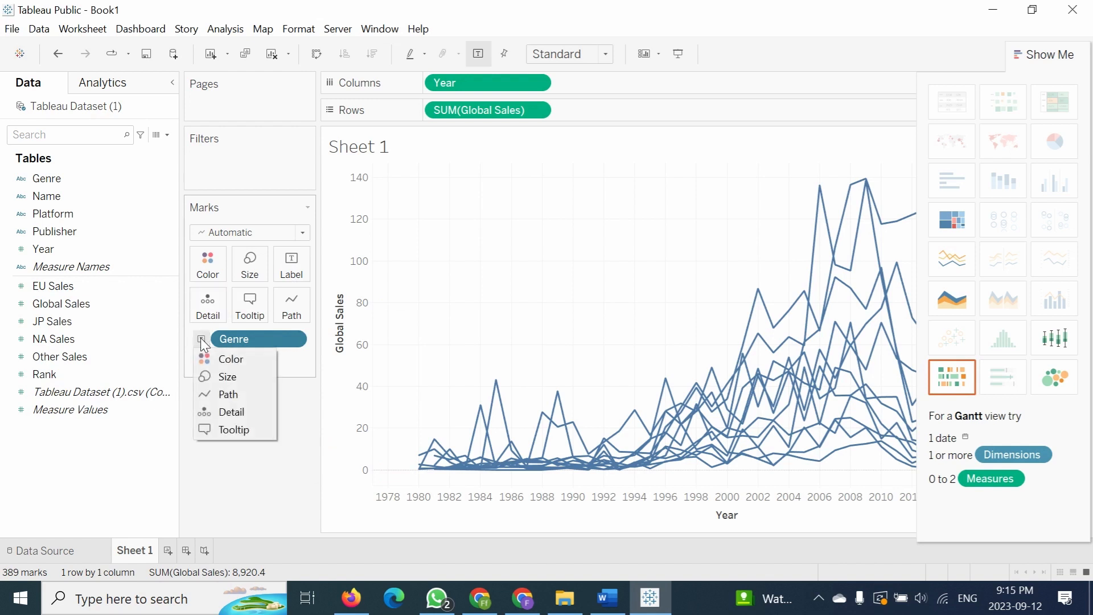
click(222, 363)
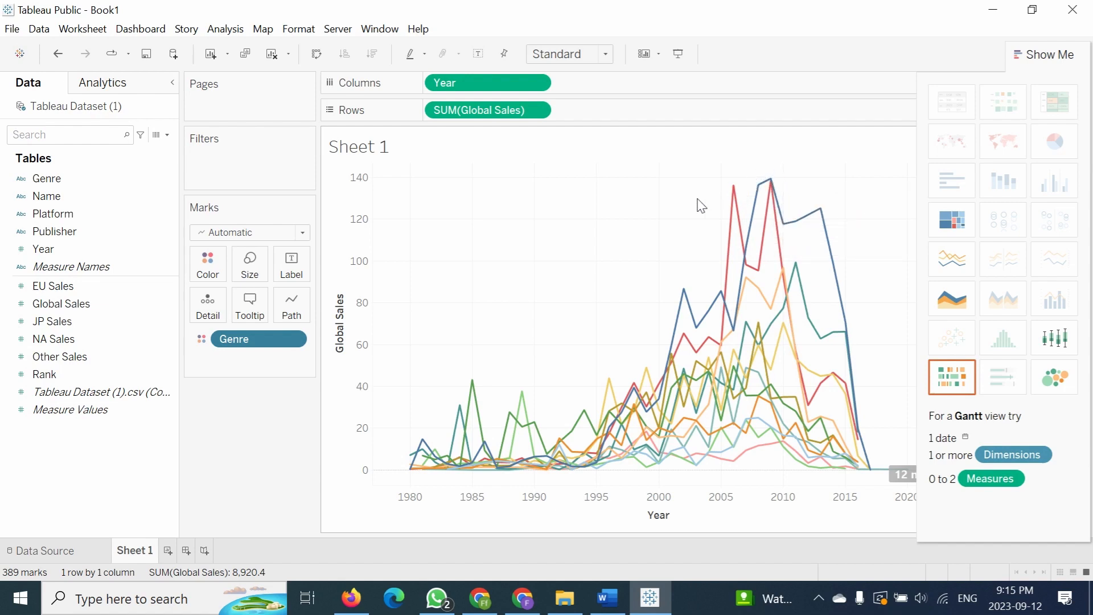
Step: Enter "Sales Trend over time" in the sheet title, checking the line chart's name in the BI Case analysis Word document
click(598, 613)
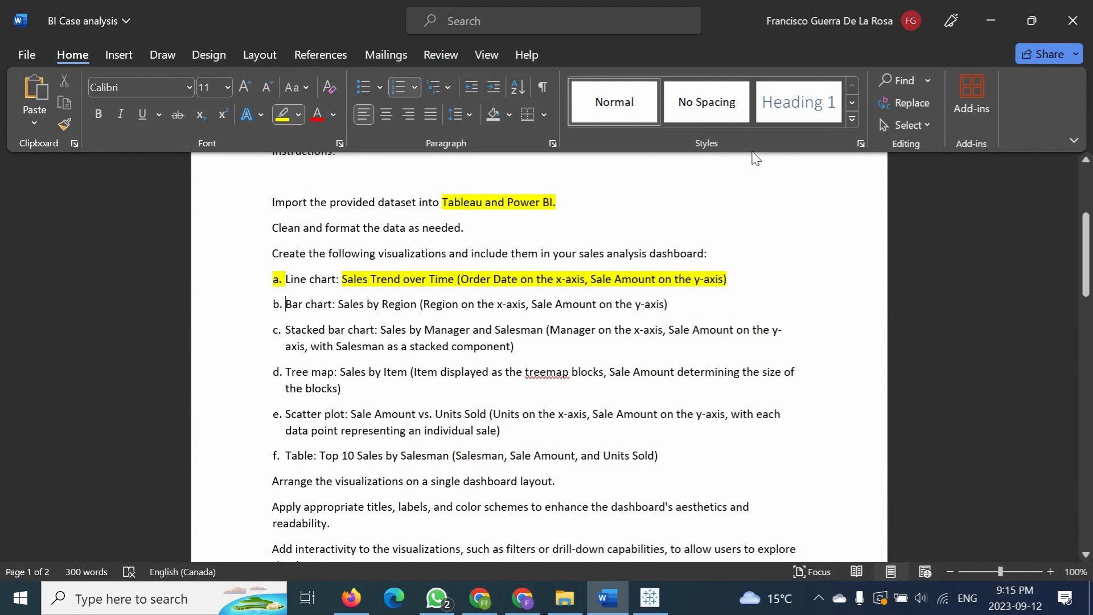
click(983, 23)
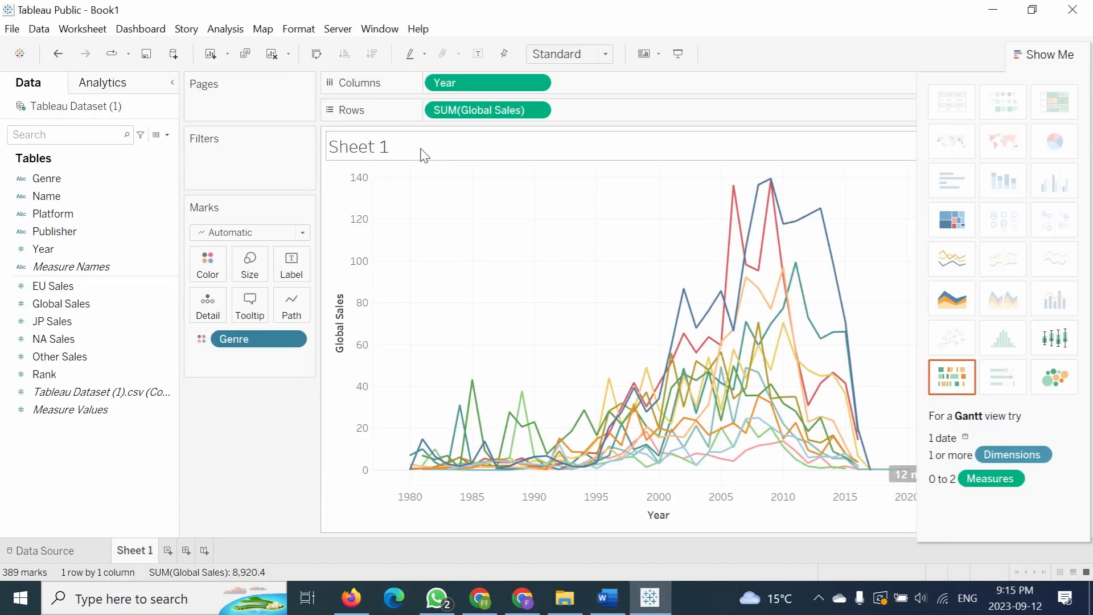
double_click(383, 150)
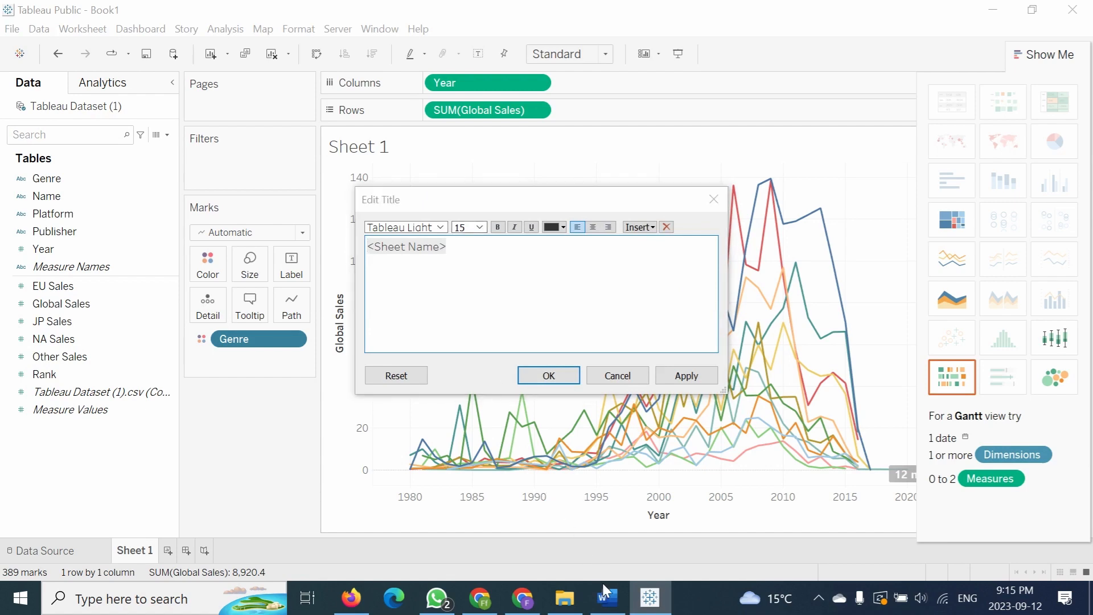
click(603, 601)
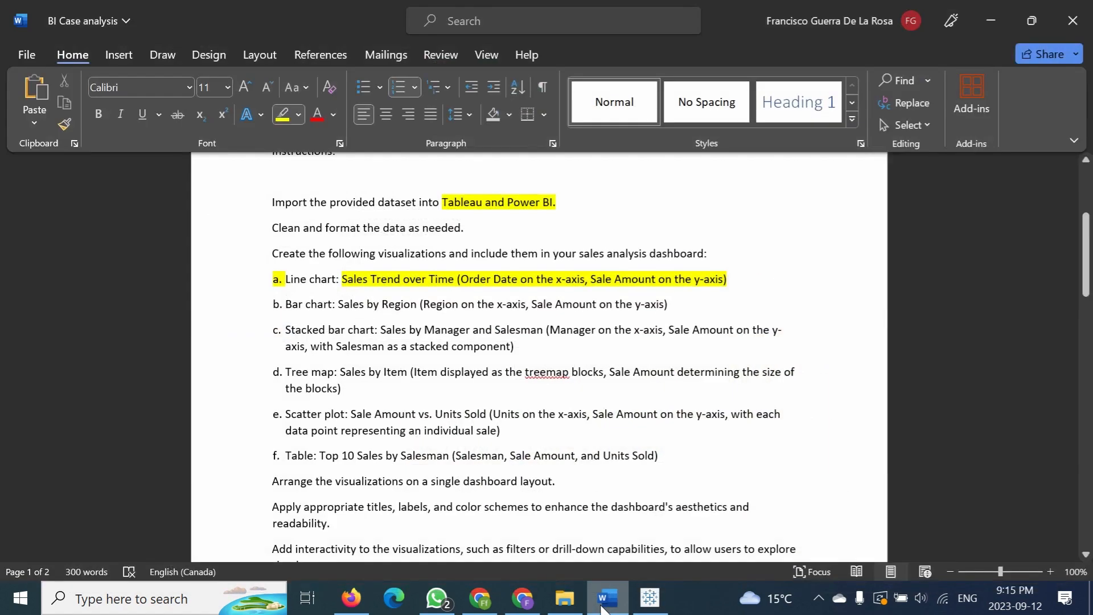
click(604, 602)
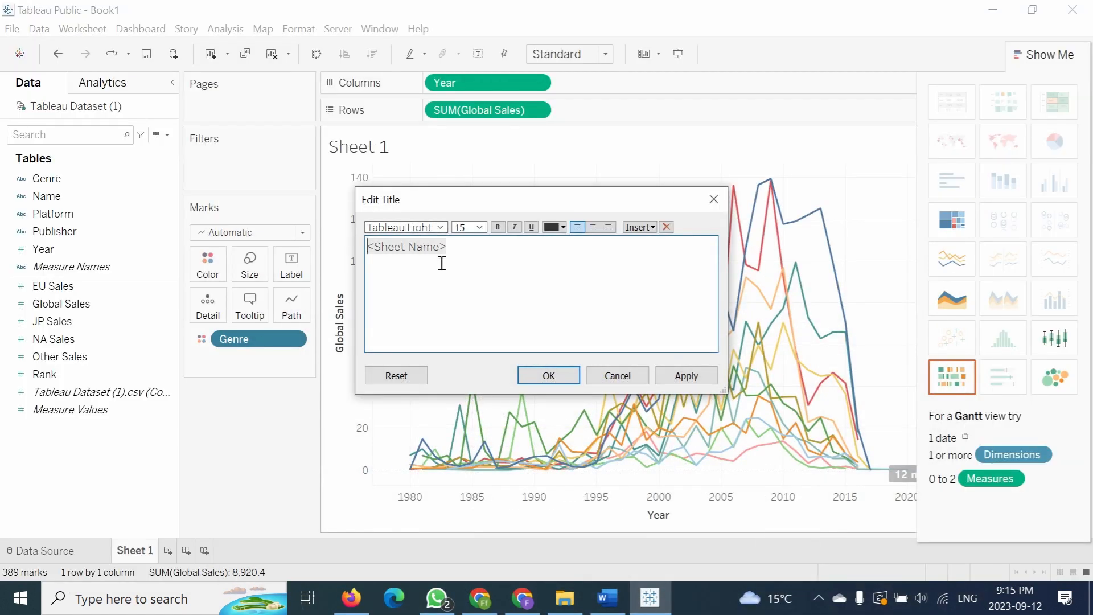
text(Sales )
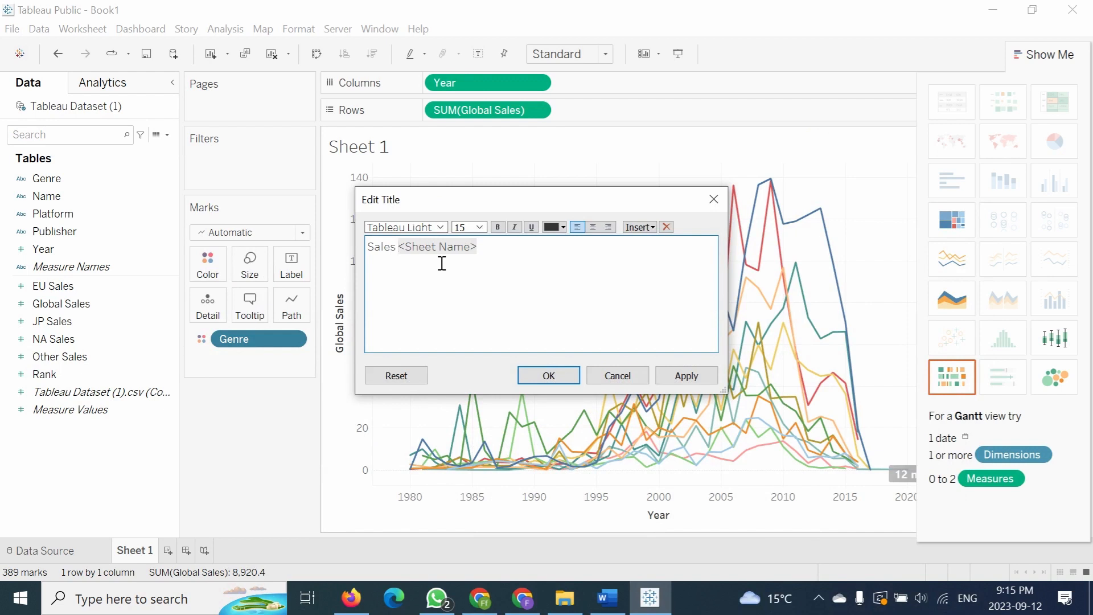
text(Trend )
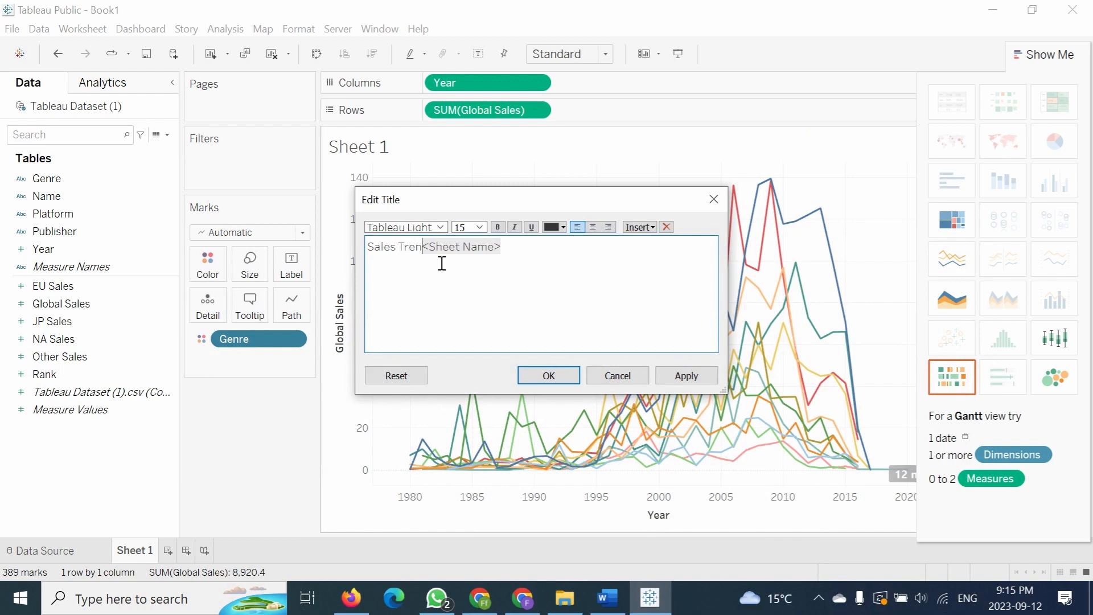
text(over time)
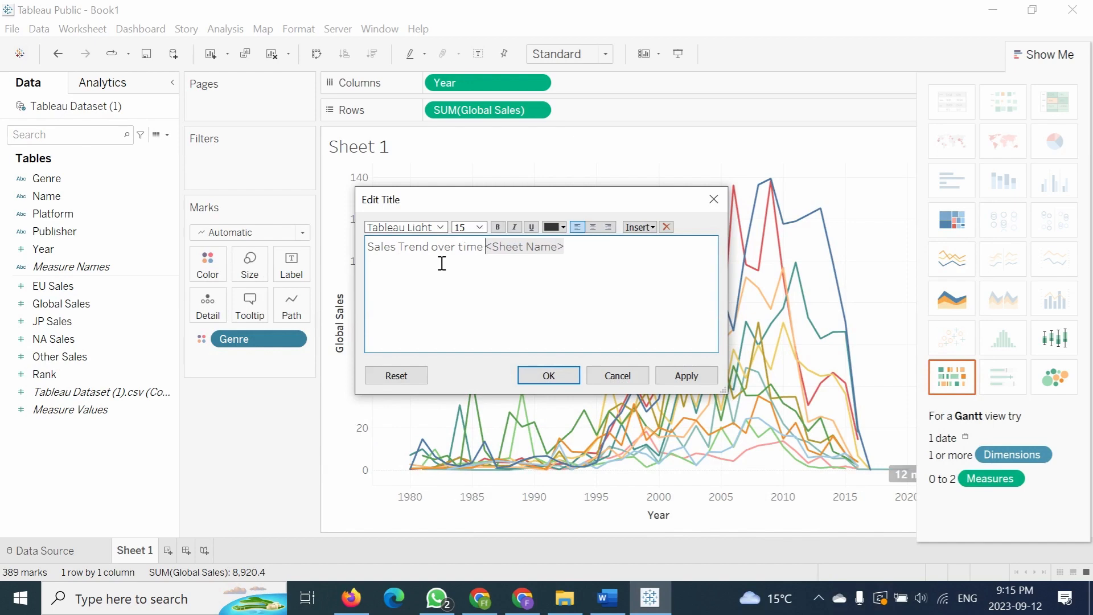
Step: Correct the sheet title to "Sales Trend over Time" as in the Word document, remove the sheet name placeholder and apply it
click(550, 374)
click(603, 600)
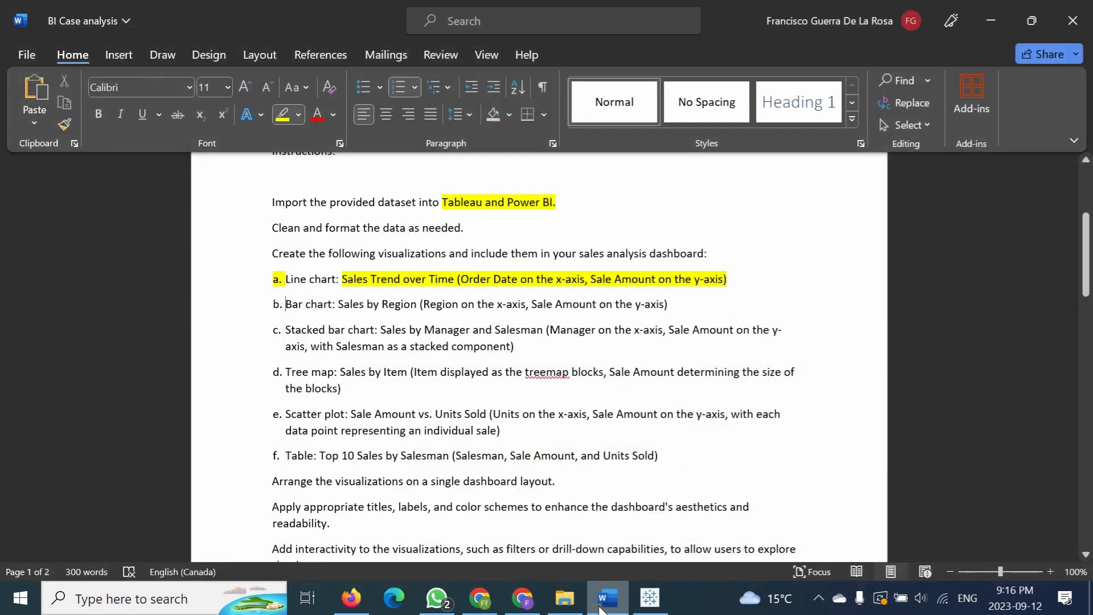
click(649, 598)
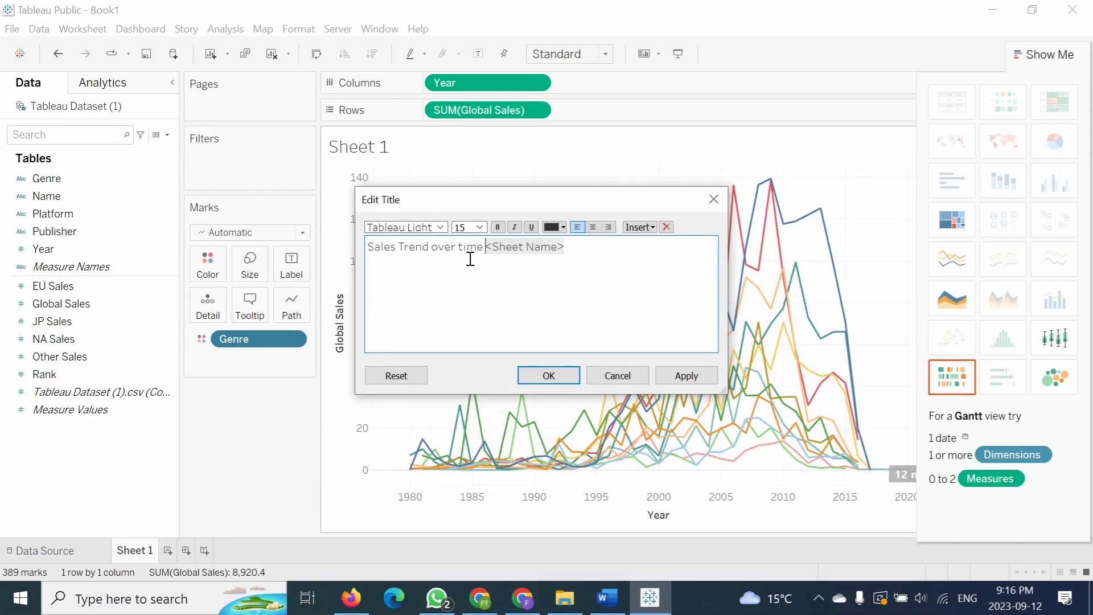
key(BackSpace)
text(T)
double_click(495, 257)
key(BackSpace)
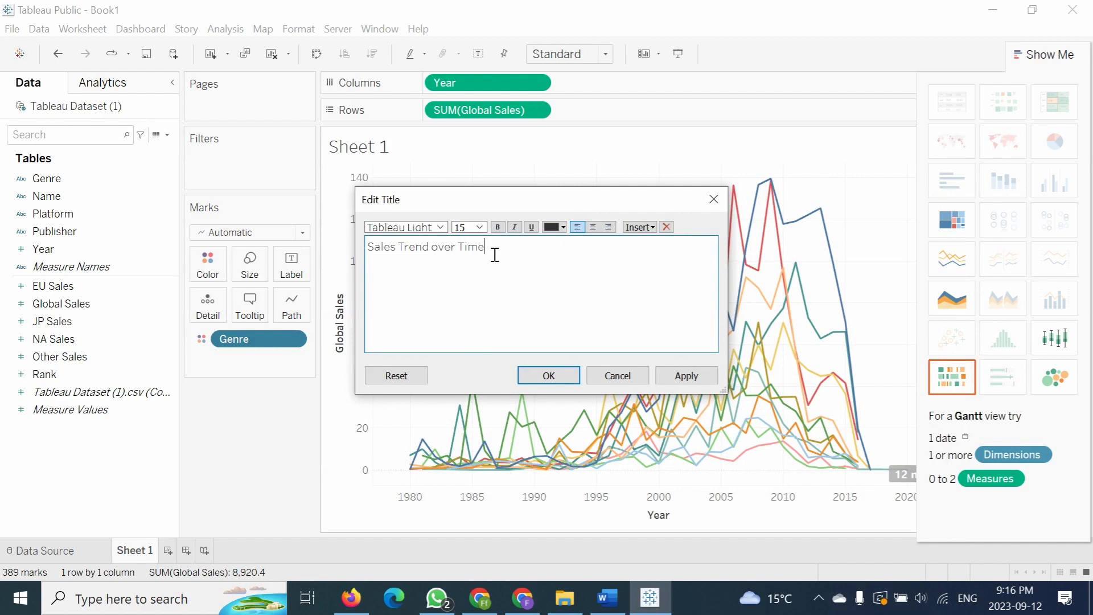
click(563, 378)
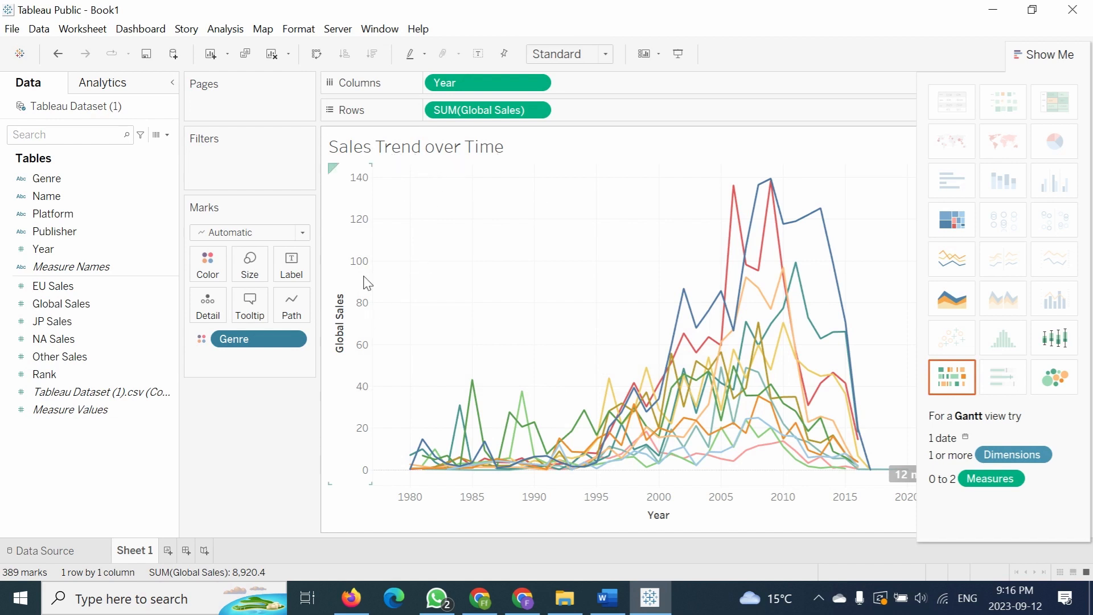
Step: Try hiding the sheet title, look for a way to show it again, and undo the hiding
right_click(428, 154)
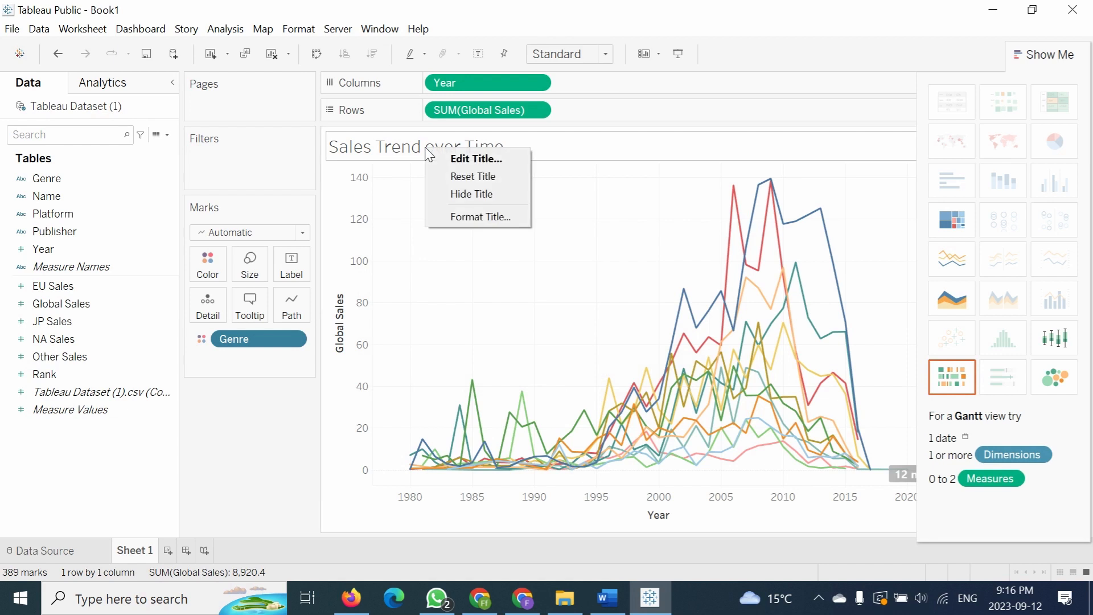
click(452, 196)
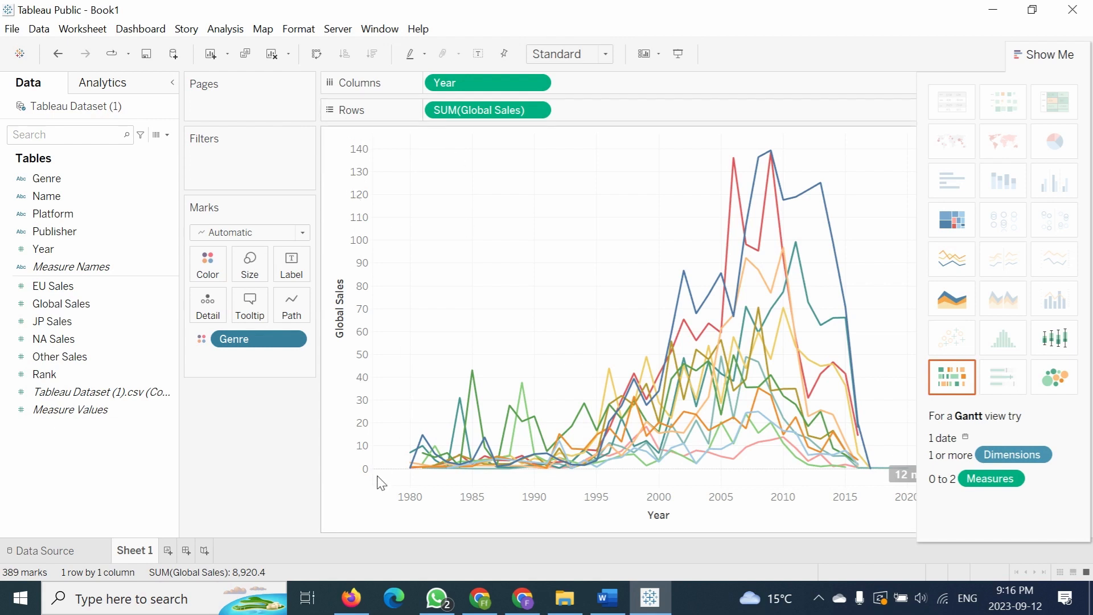
right_click(409, 141)
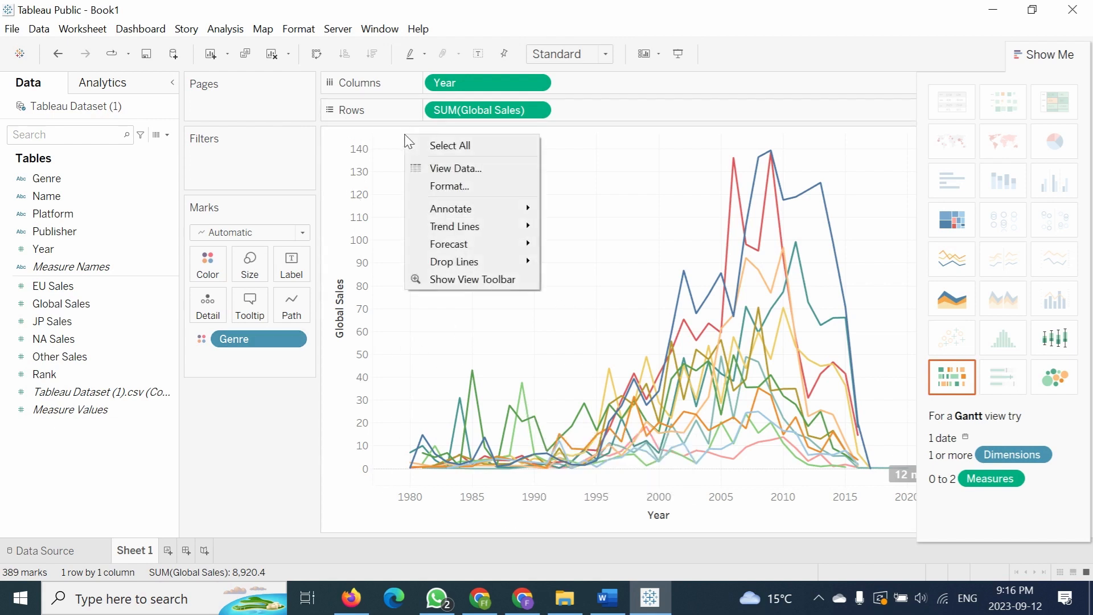
click(368, 143)
click(366, 144)
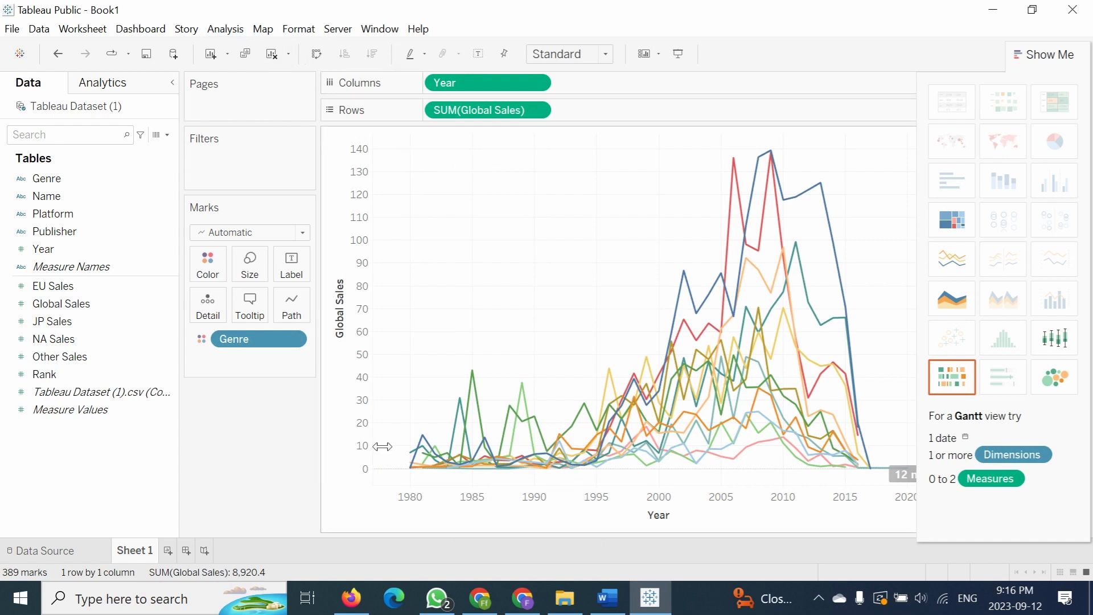
click(288, 339)
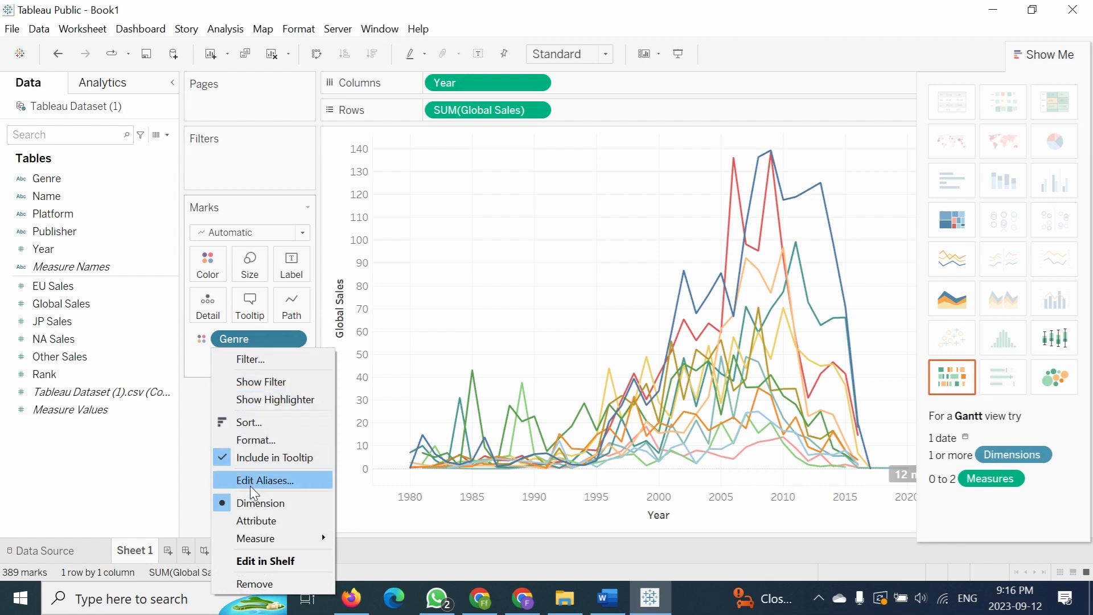
mouse_move(270, 540)
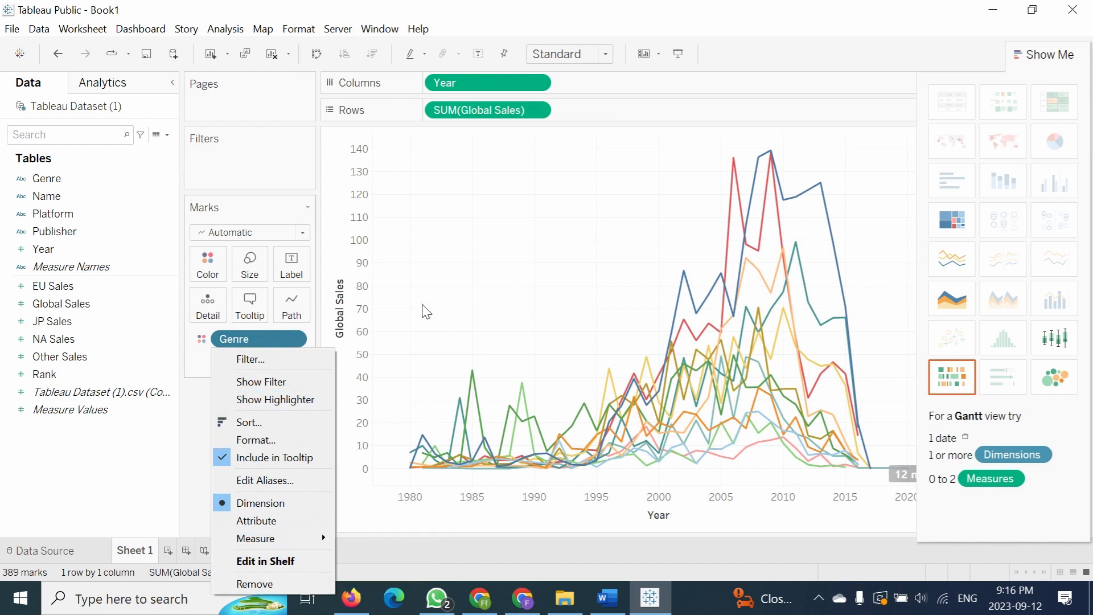
click(449, 290)
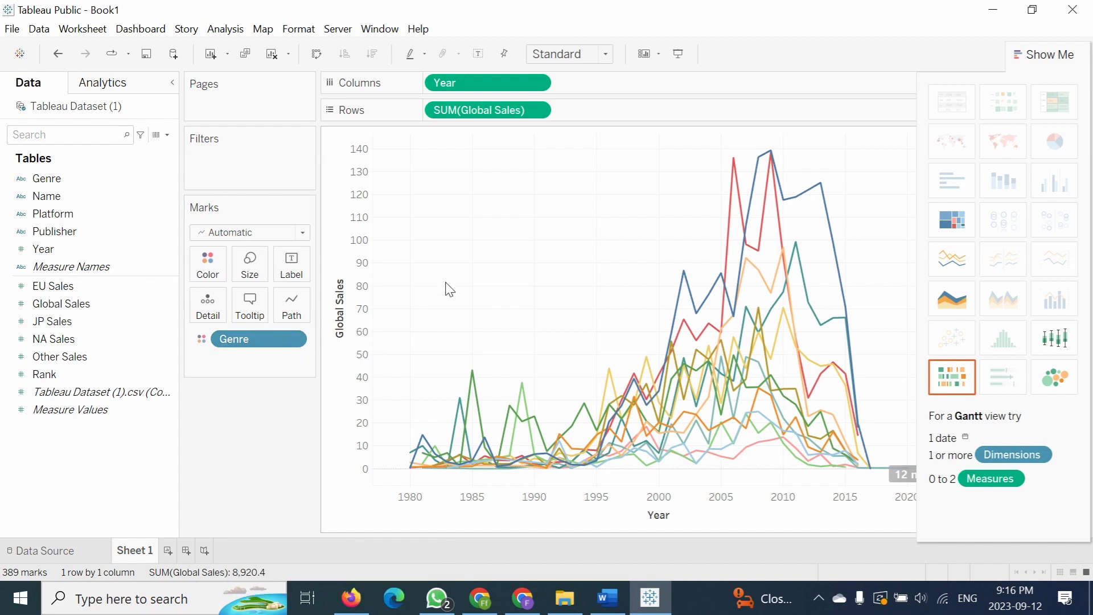
key(ctrl+z)
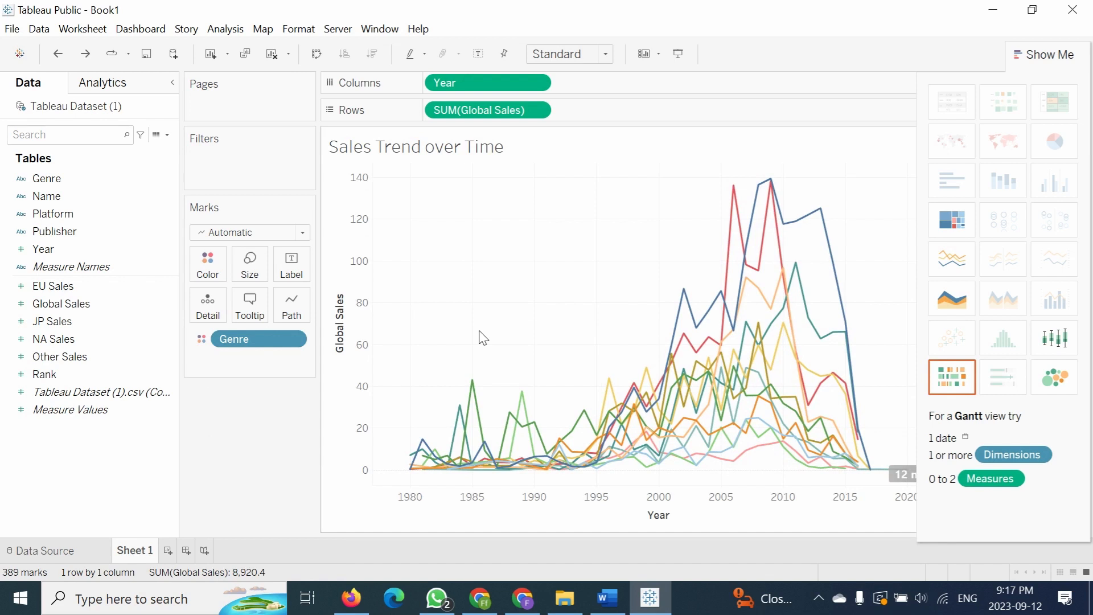
Step: Make the genre lines in the chart slightly thinner by reducing the mark size
drag(480, 331, 455, 301)
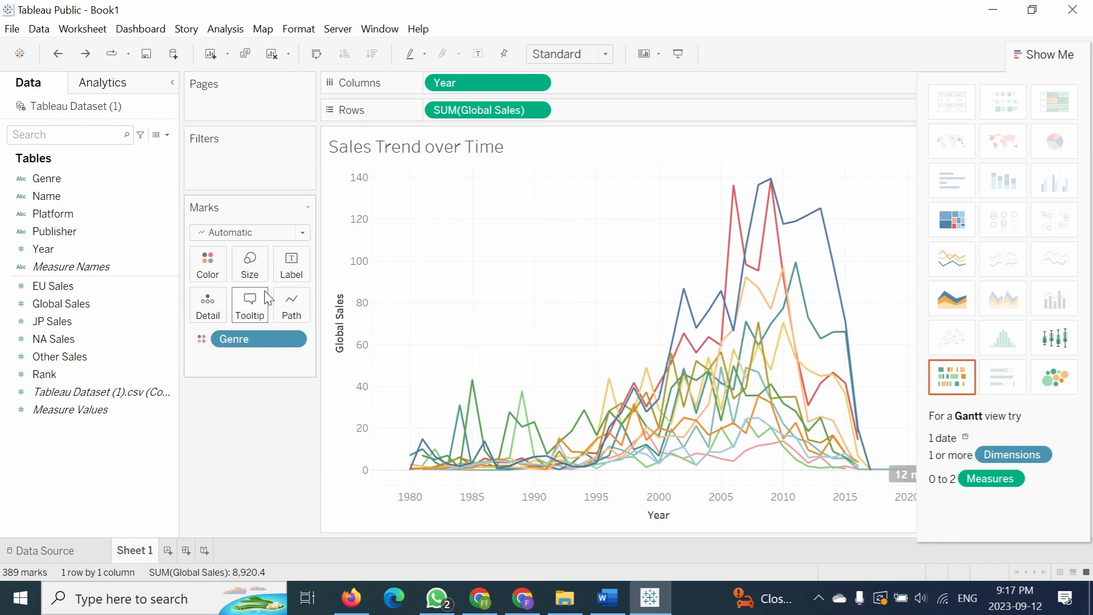
click(253, 278)
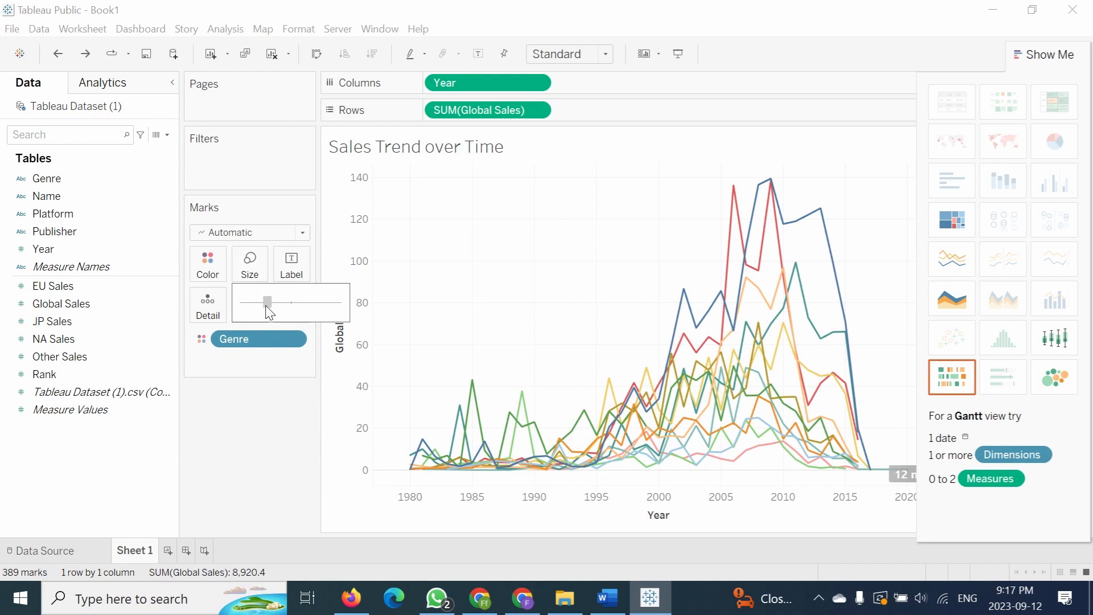
drag(266, 306, 255, 301)
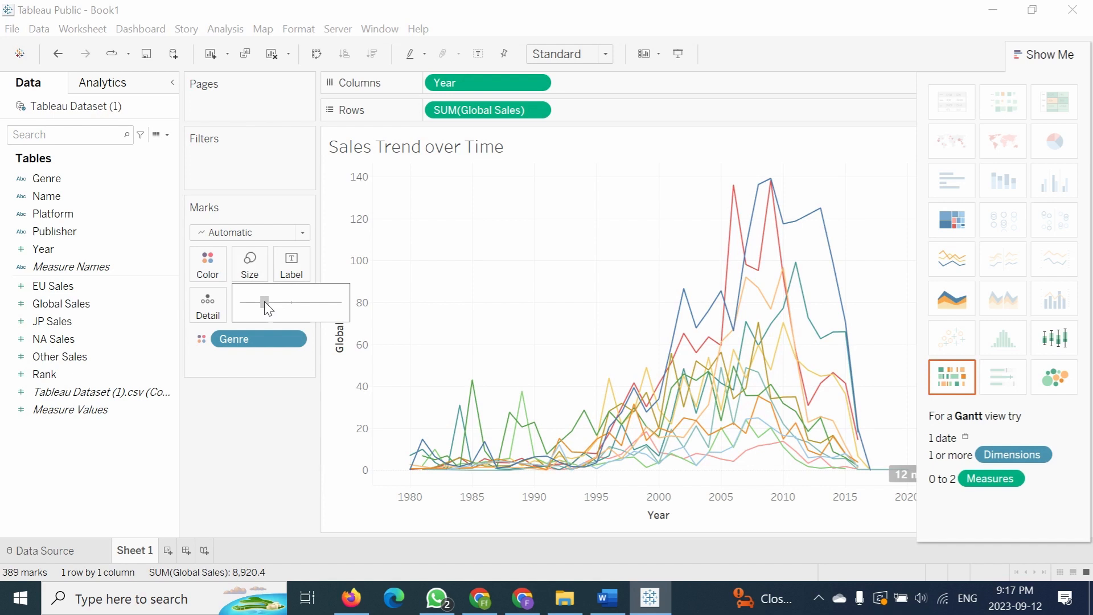
click(265, 303)
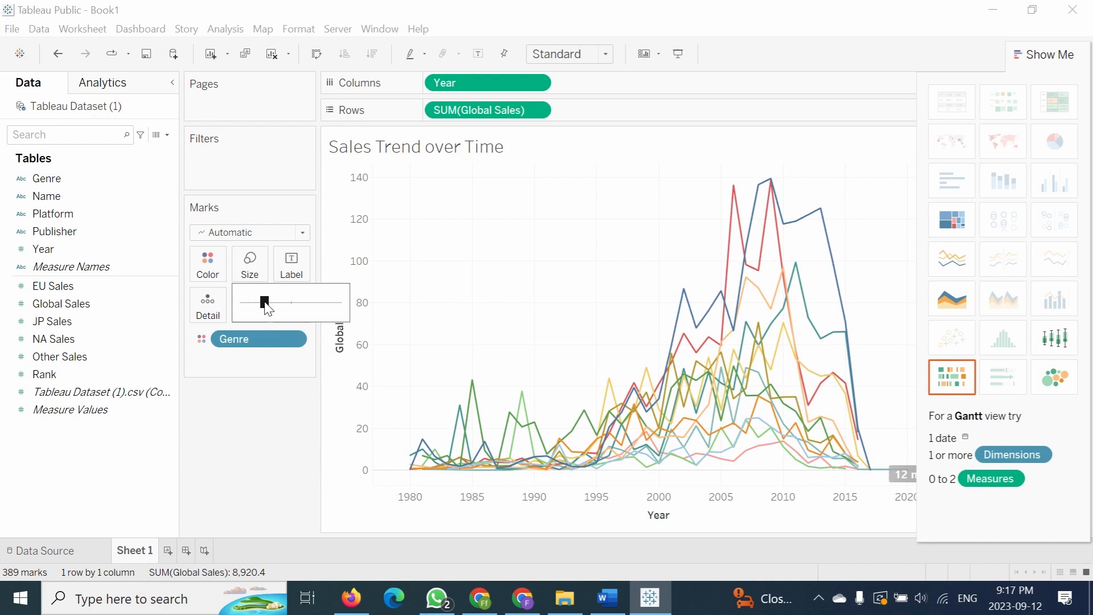
Step: Try limiting the marks to label to Min/Max with Pane scope, and set them back to All
click(306, 262)
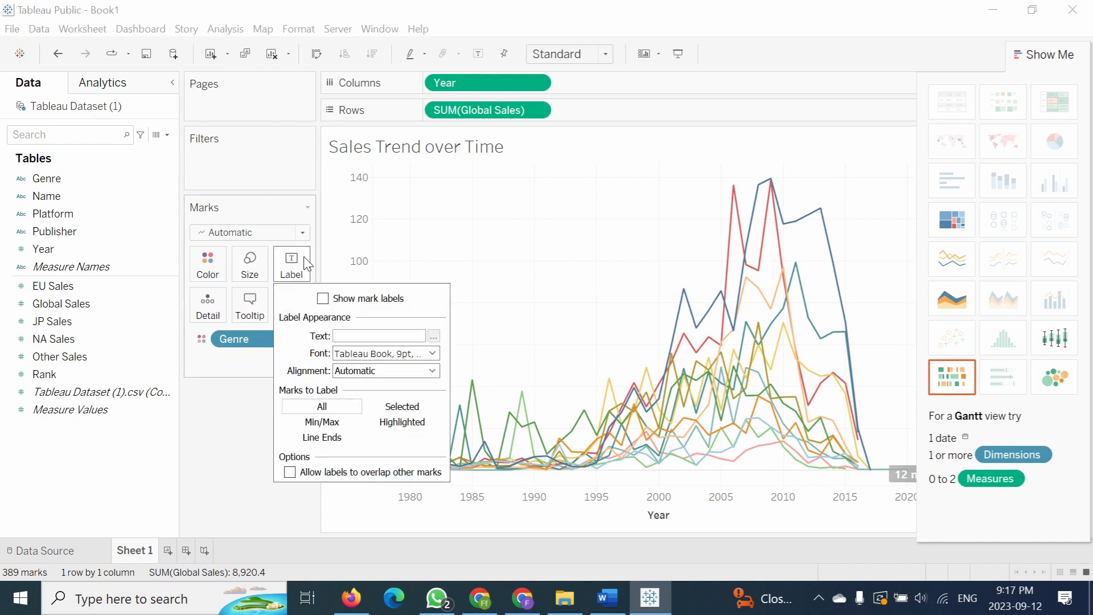
click(329, 405)
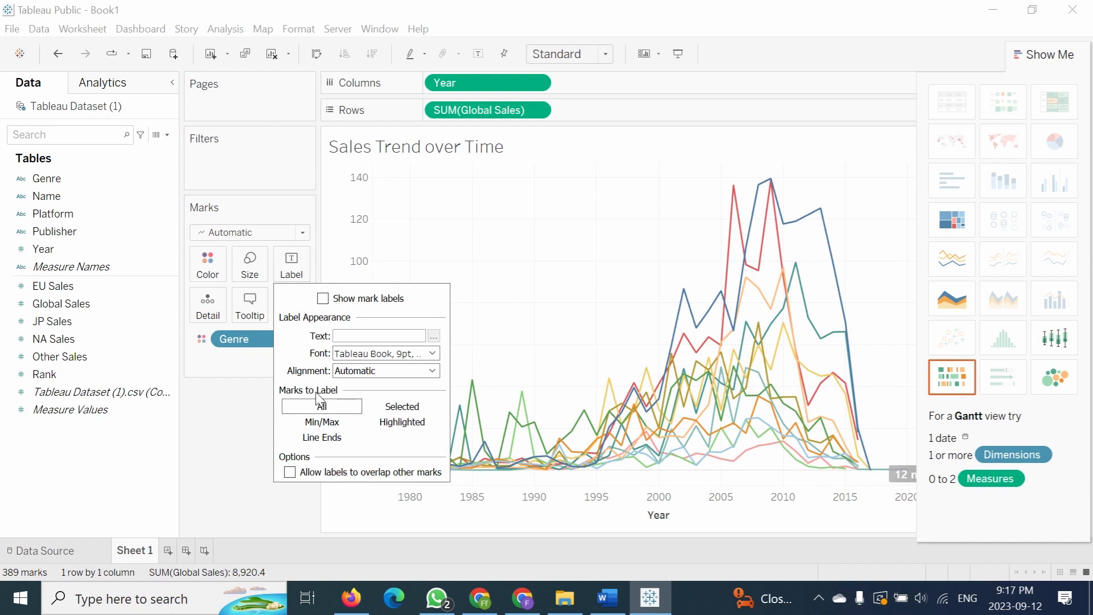
click(323, 425)
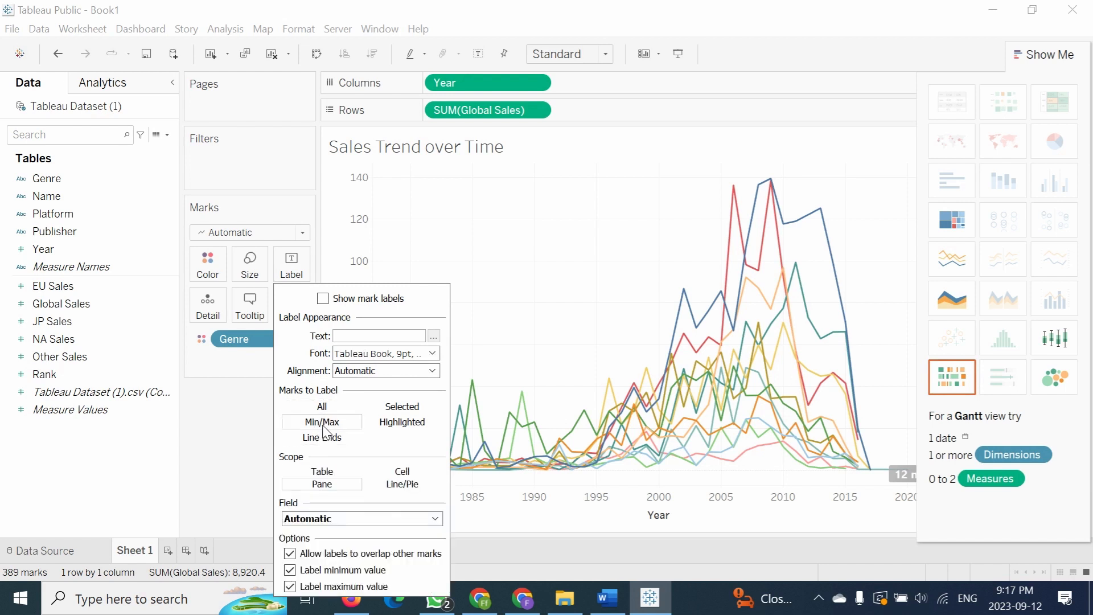
click(322, 475)
click(322, 483)
click(322, 408)
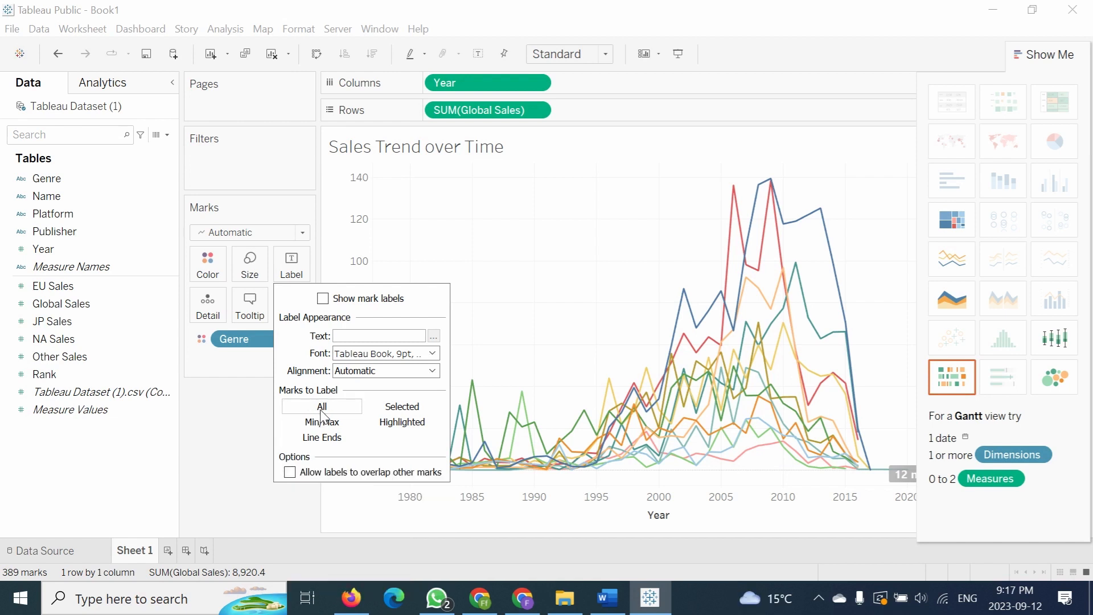
click(204, 485)
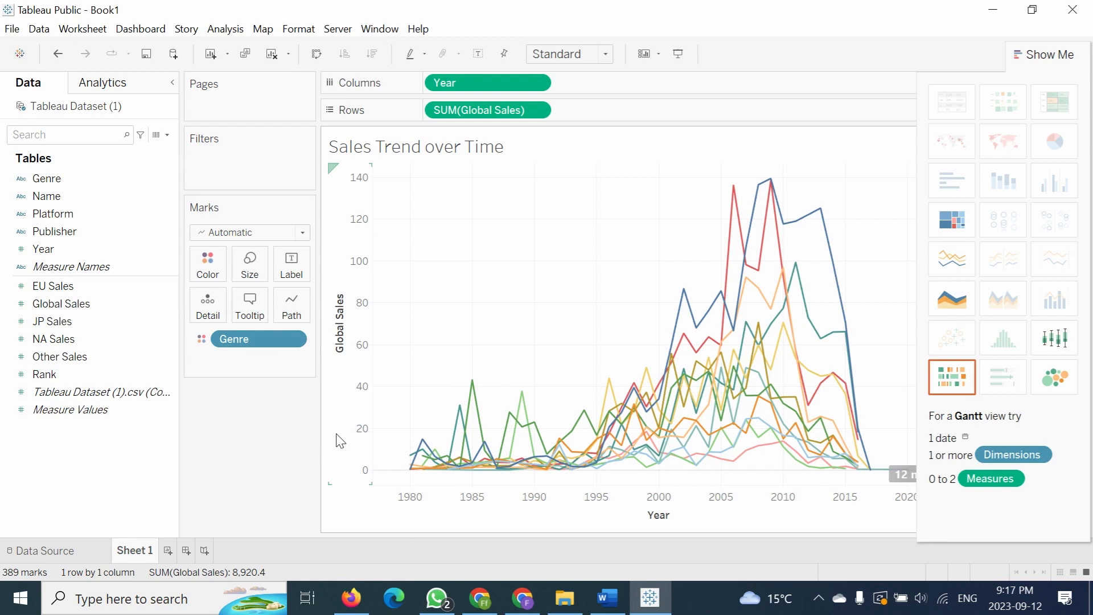
Step: Inspect the highest Global Sales peaks around 2006 and 2009 in the line chart, highlighting their genre lines
mouse_move(774, 200)
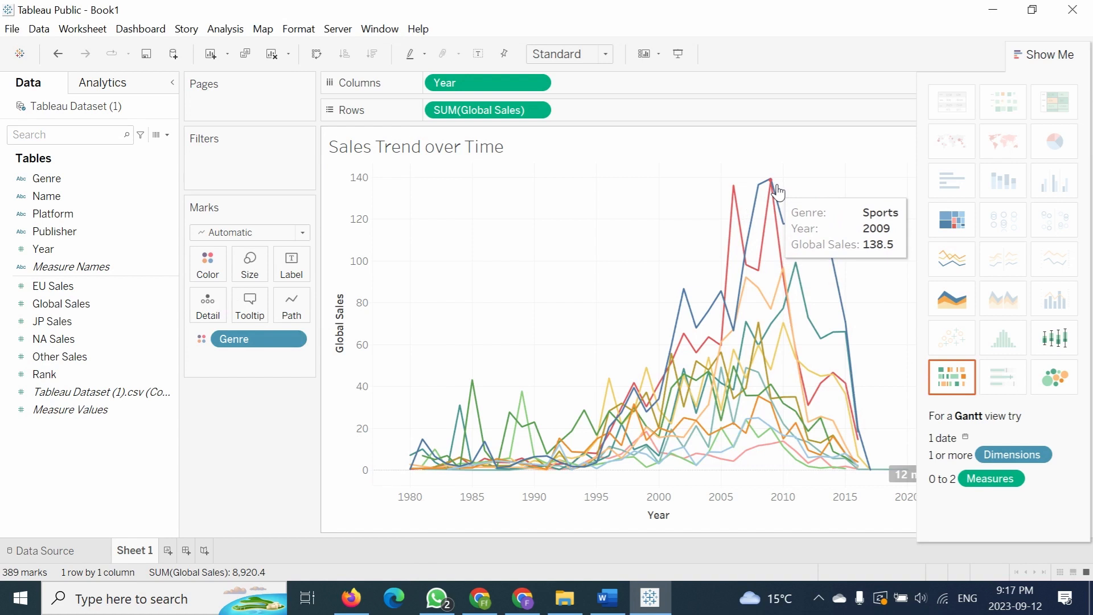
mouse_move(738, 189)
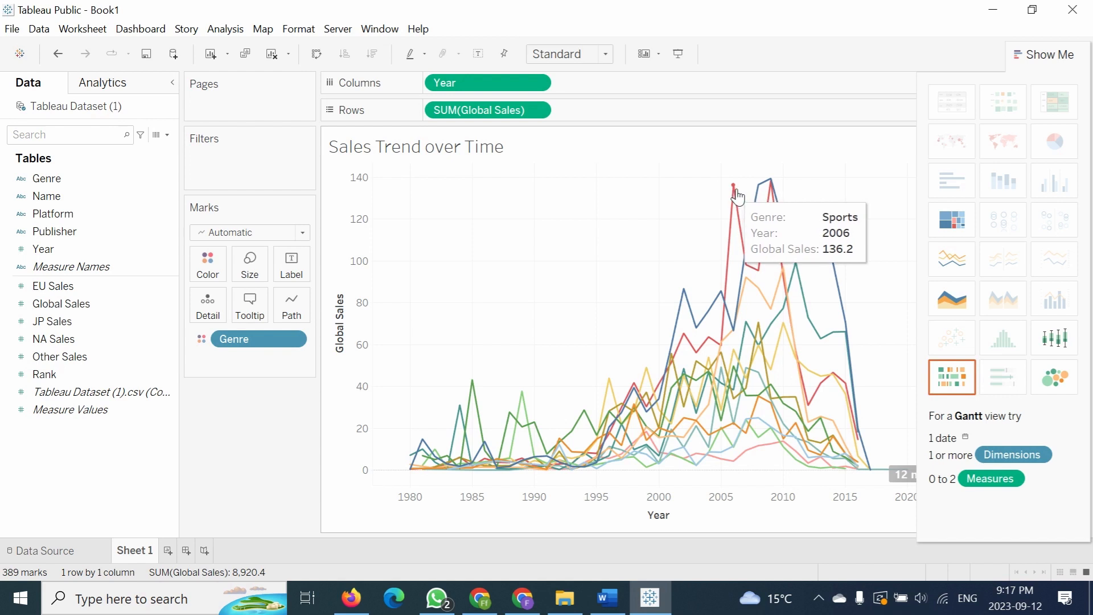
click(772, 179)
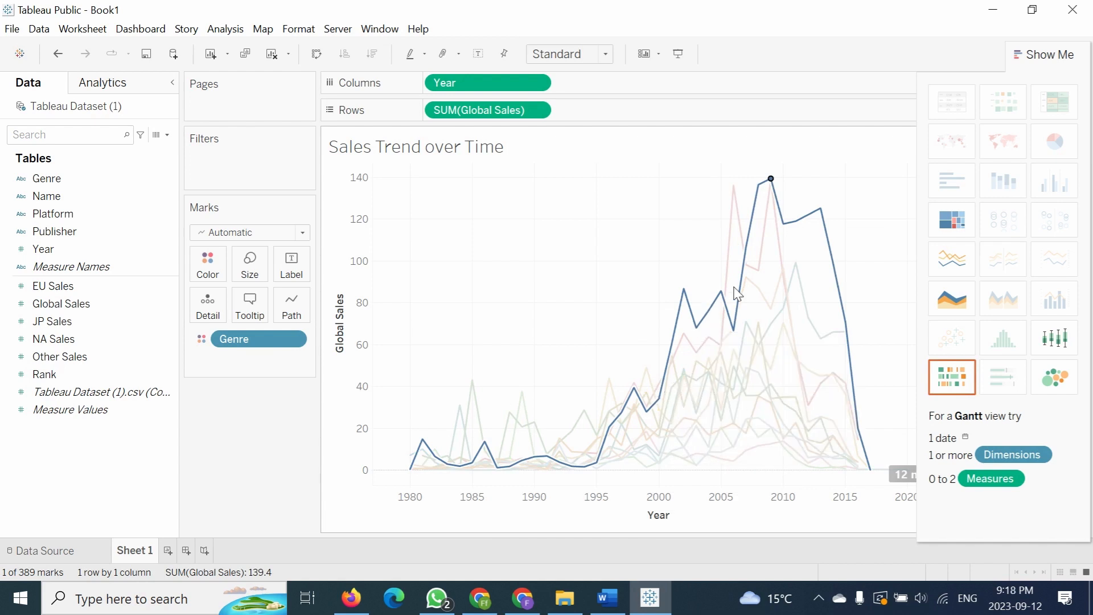
click(745, 206)
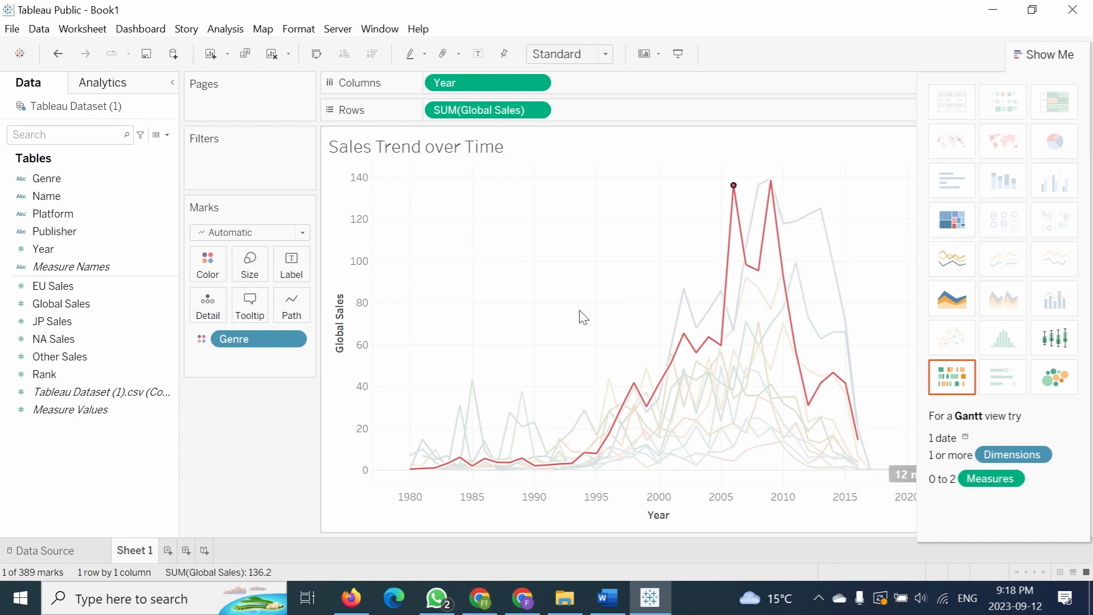
Step: Try excluding the Sports 2006 data point from the line chart and undo the exclusion
click(737, 191)
click(738, 191)
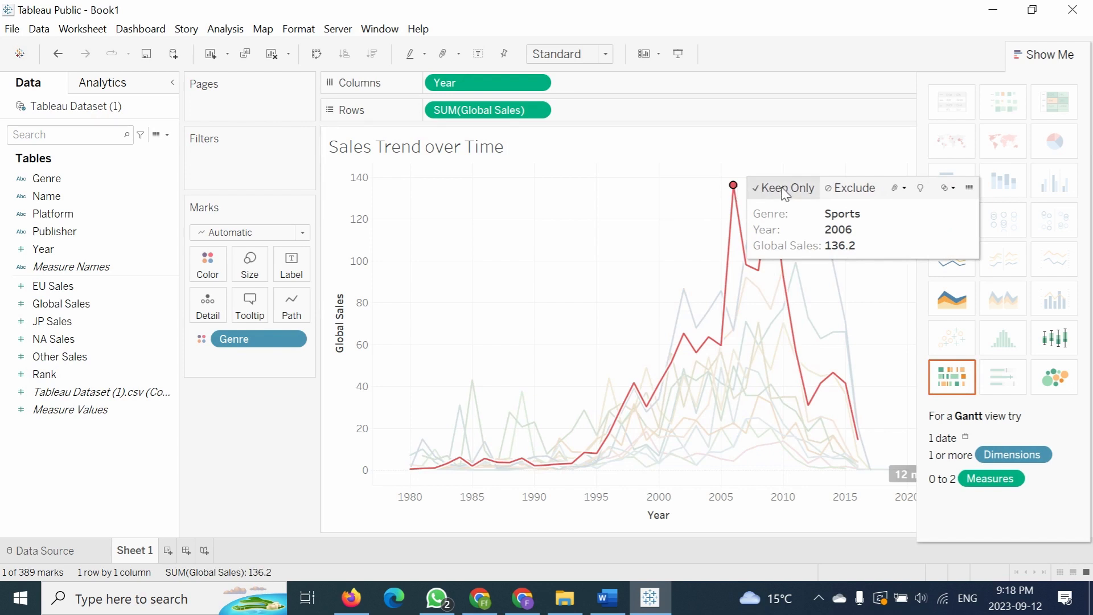
click(842, 191)
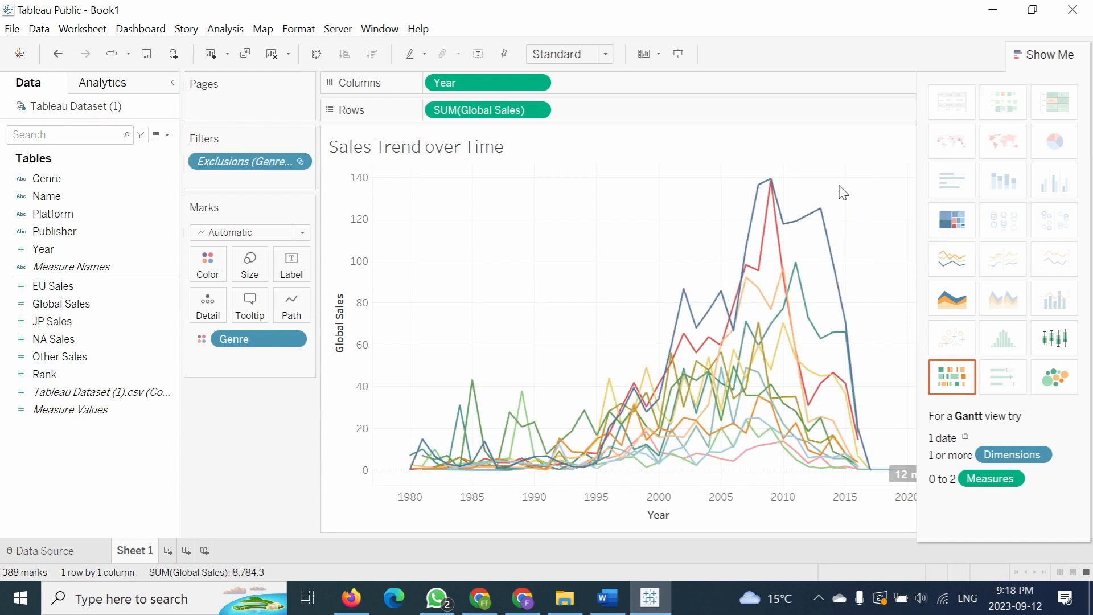
key(ctrl+z)
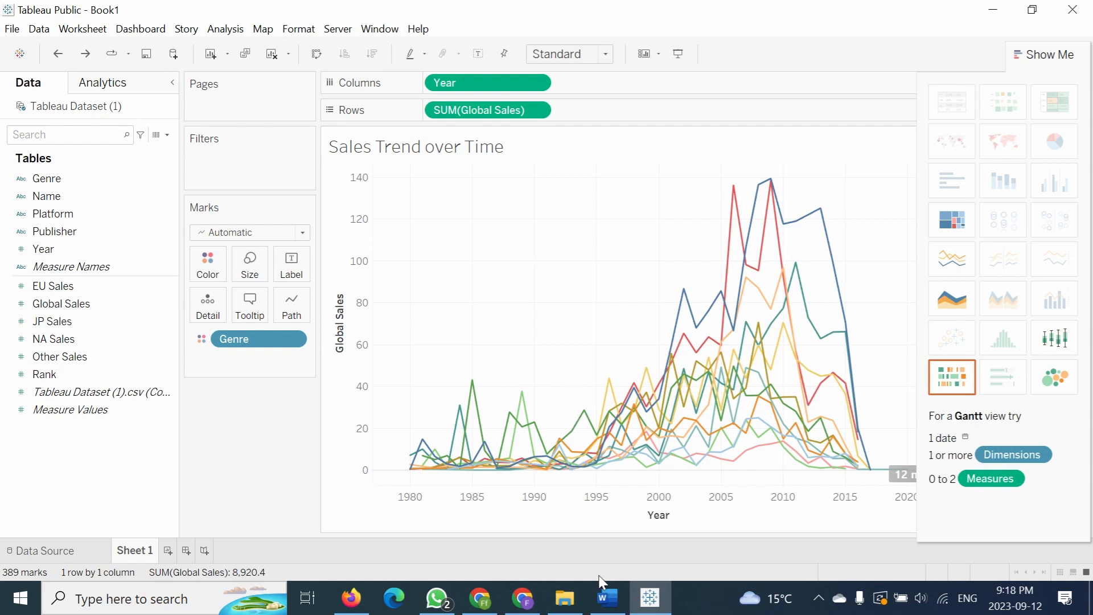
Step: Switch to the Word document and highlight item b, the Sales by Region bar chart line, in yellow
click(609, 608)
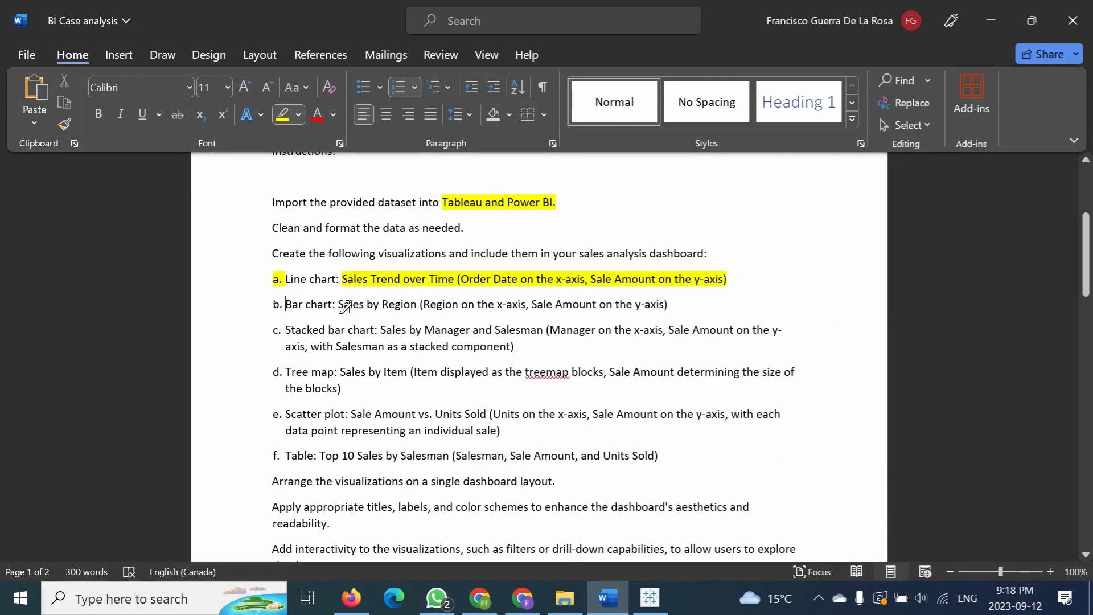
drag(308, 308, 682, 312)
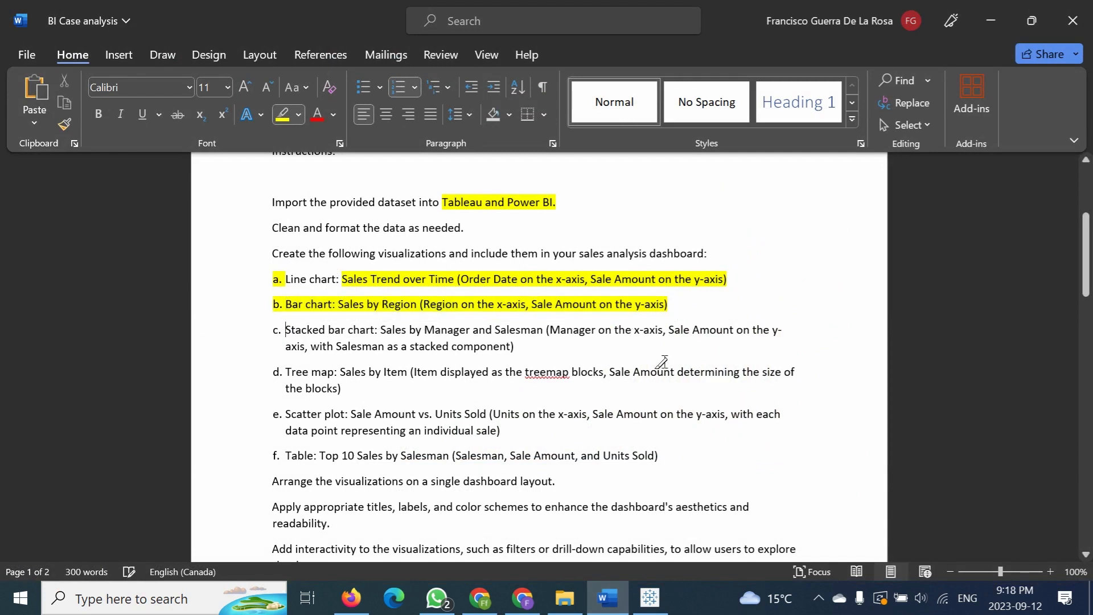
Step: Return to Tableau Public and add a blank worksheet beside the Sales Trend over Time sheet, leaving the new sheet open
click(649, 598)
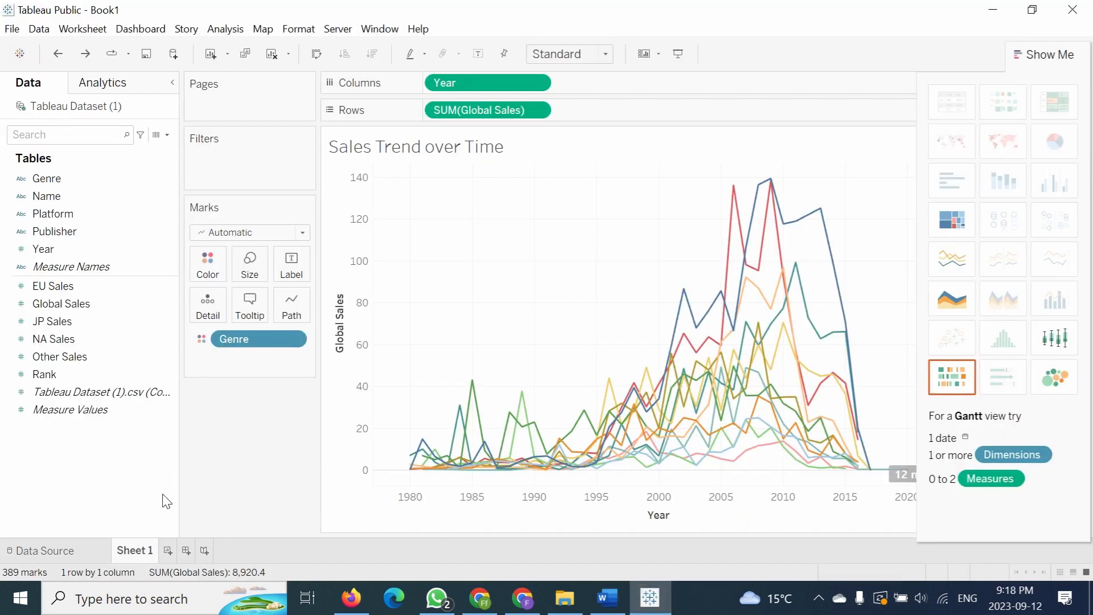
right_click(140, 548)
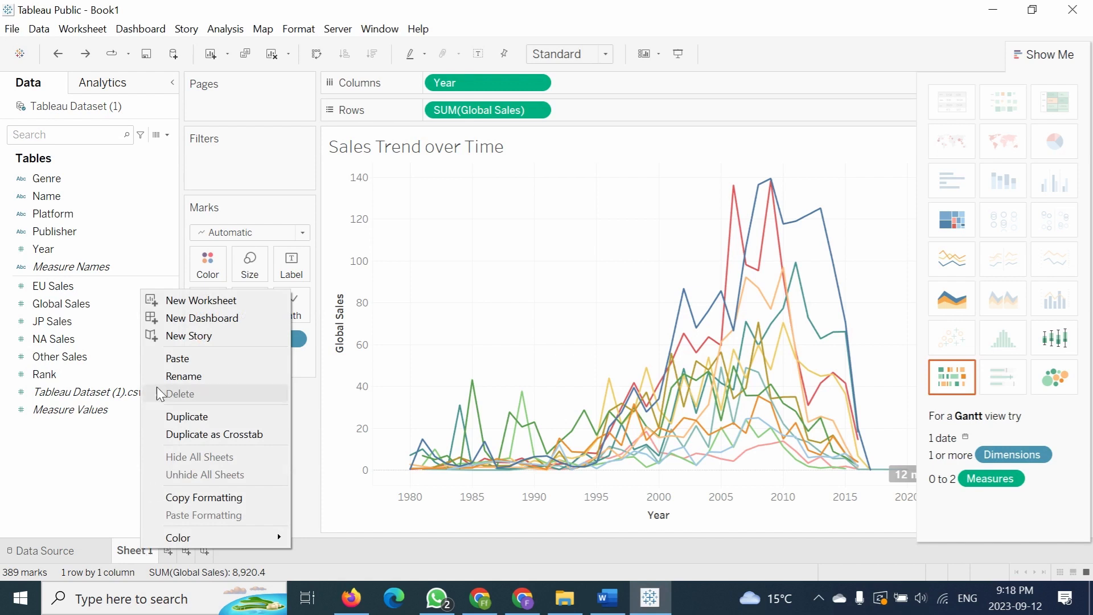
click(153, 301)
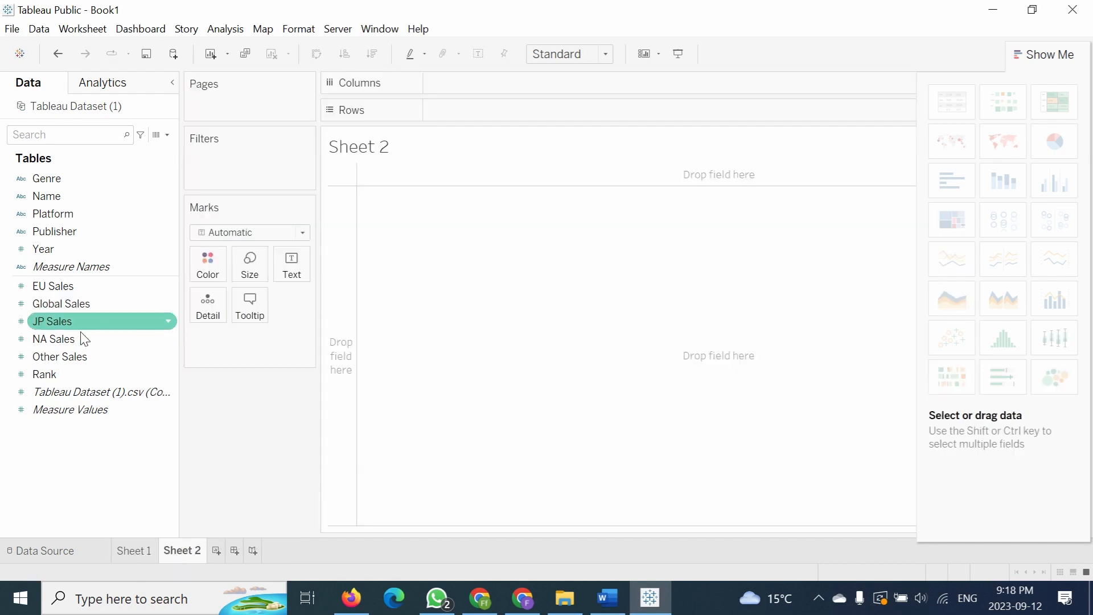
click(148, 556)
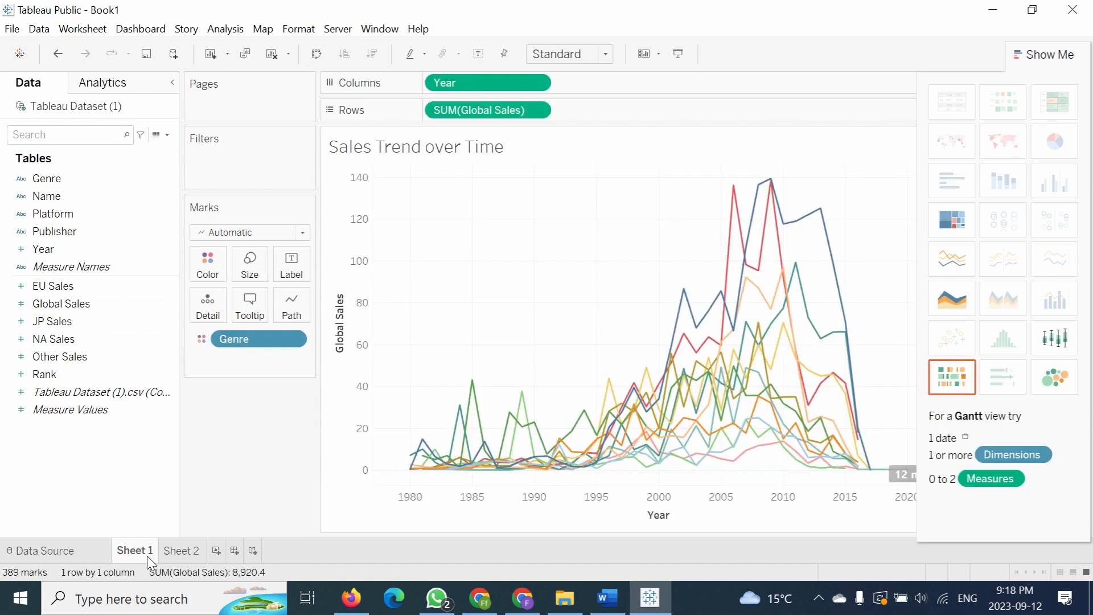
click(190, 551)
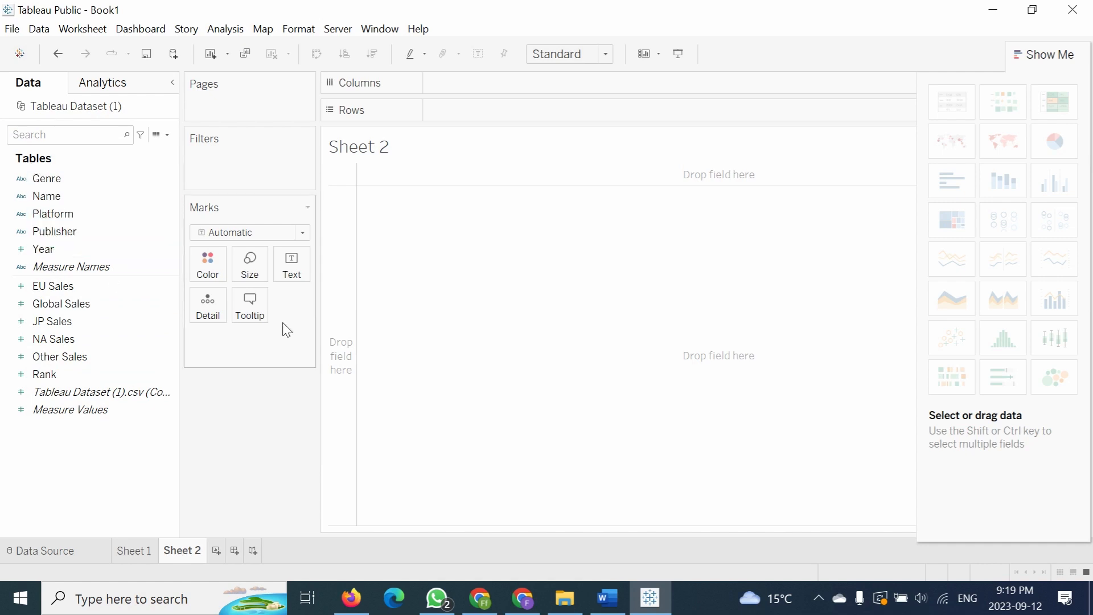
Step: Switch to the Word document and read the list of visualizations required for the sales analysis dashboard
click(597, 586)
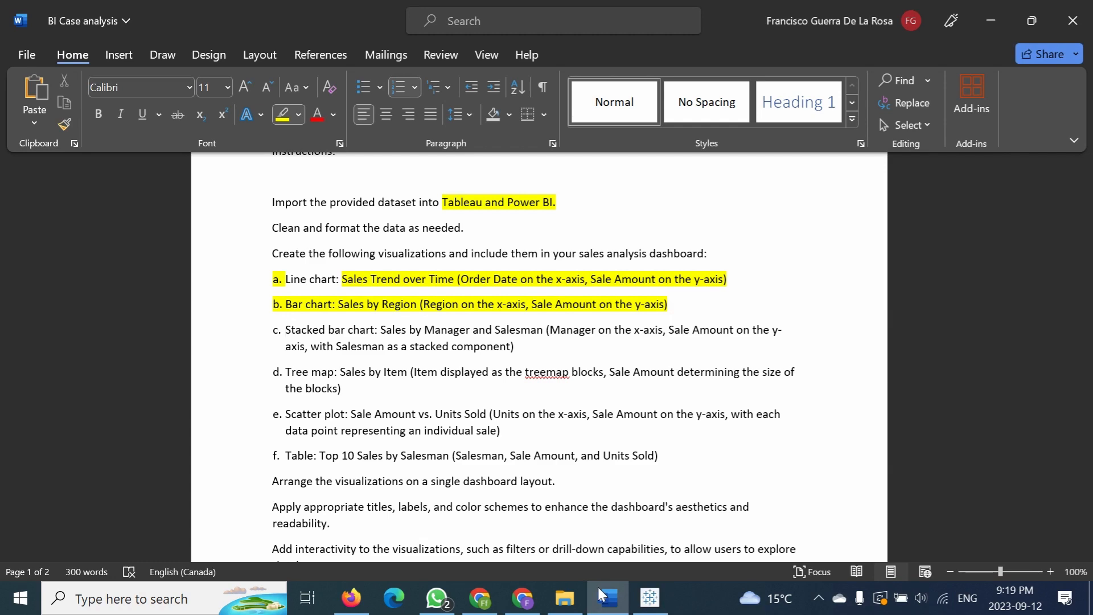
click(597, 586)
click(597, 585)
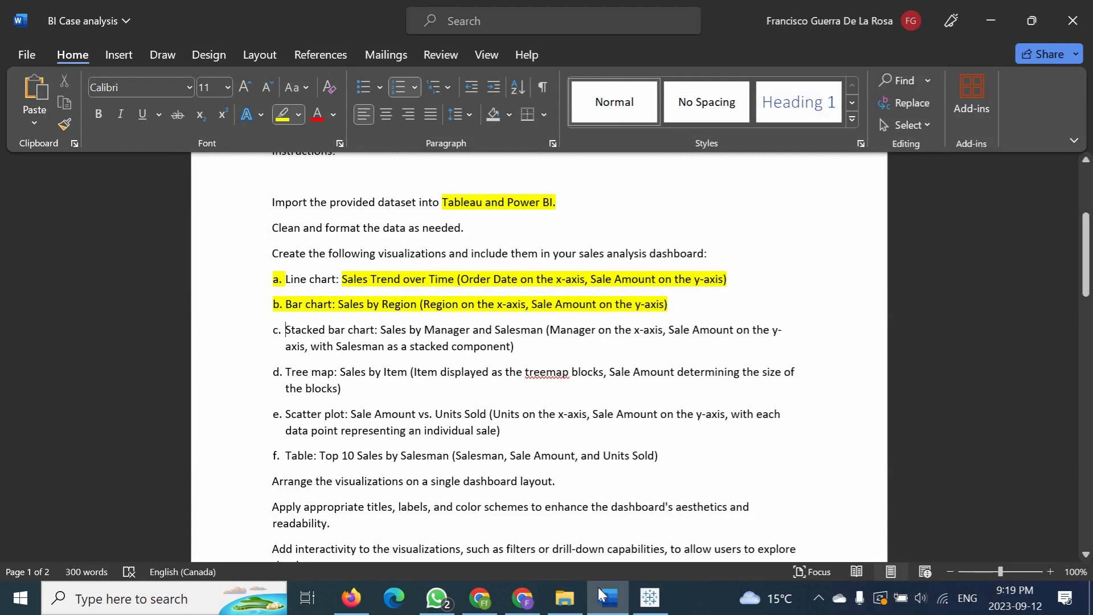
click(598, 586)
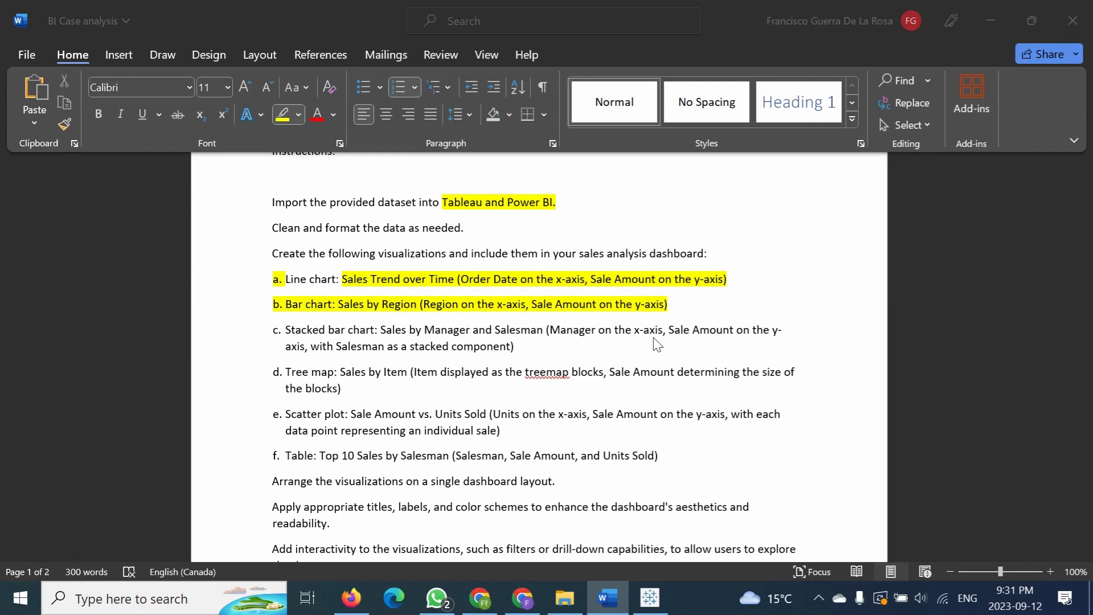
Step: Switch to the Tableau Public workbook based on SaleData and add a new worksheet after Sheet 1
click(650, 598)
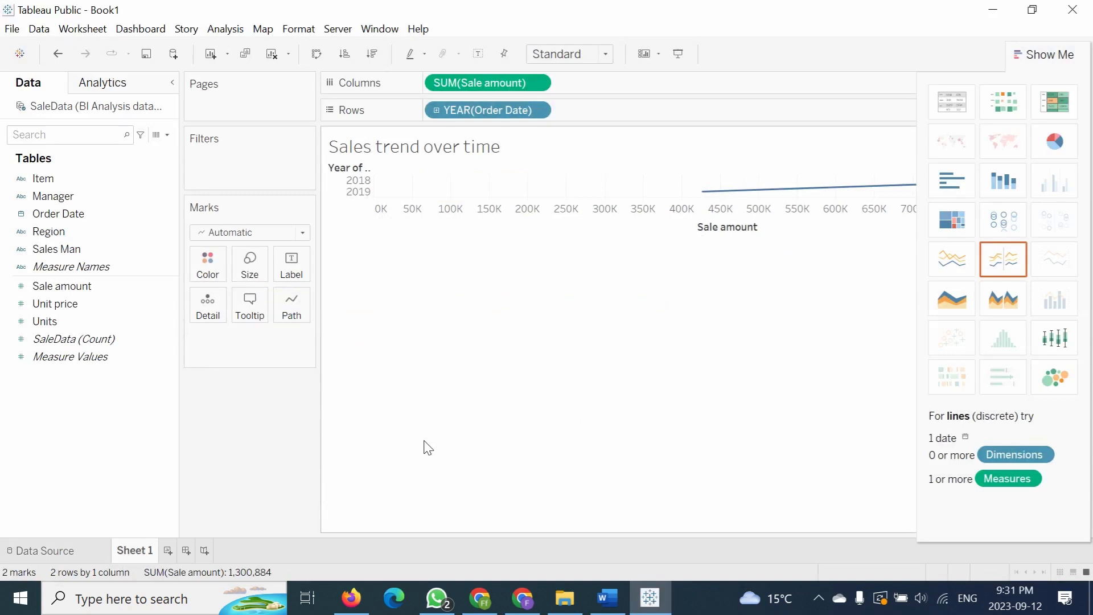
right_click(139, 557)
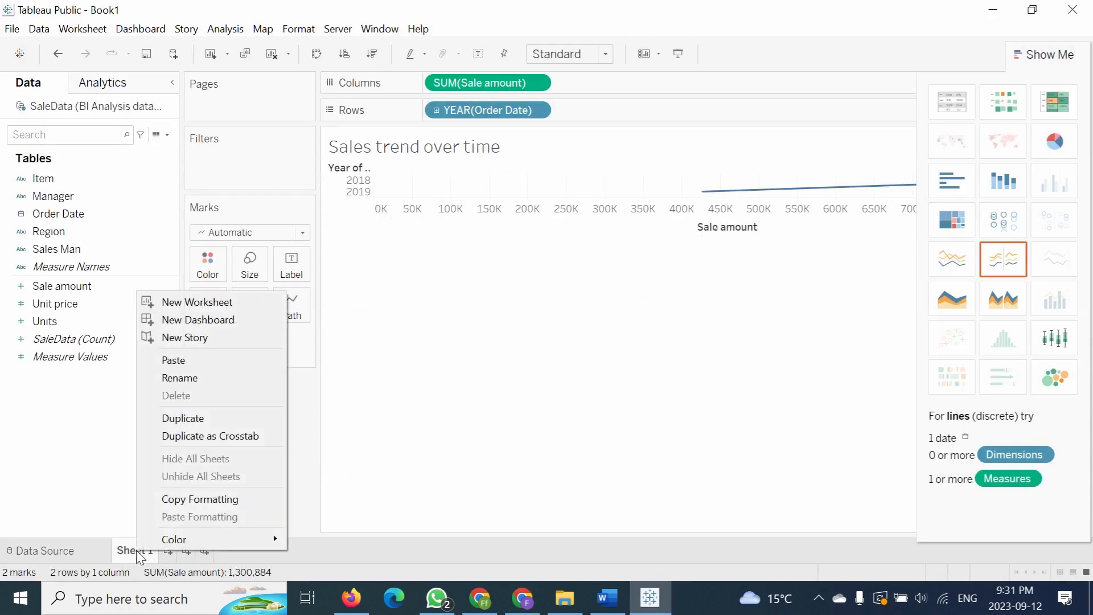
click(189, 299)
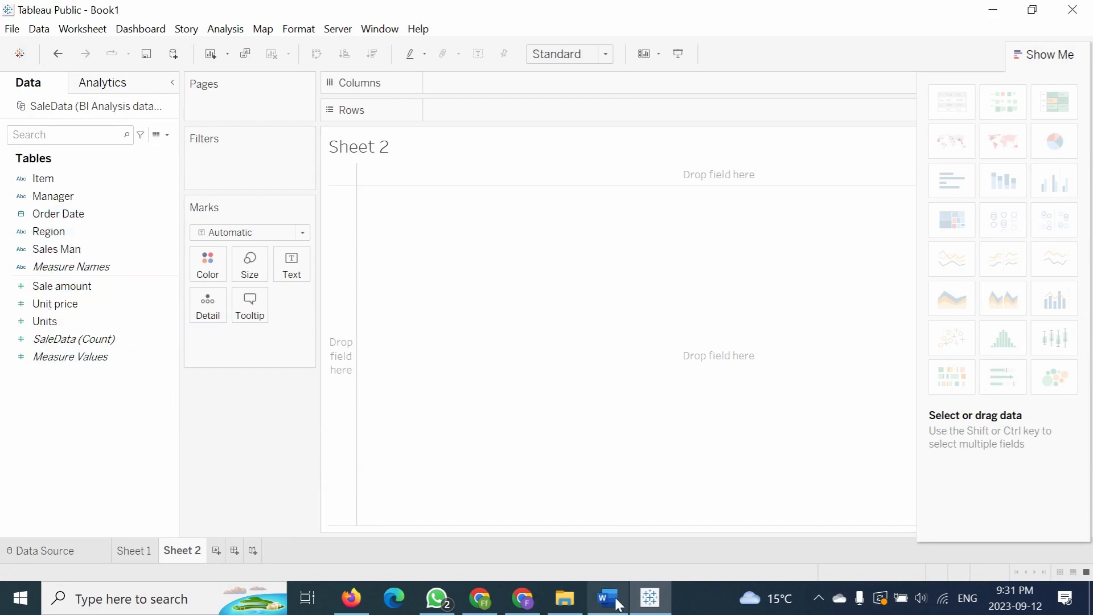
Step: Check the chart requirements in Word, and place Sales Man and Manager on Rows of the new Tableau sheet
click(594, 609)
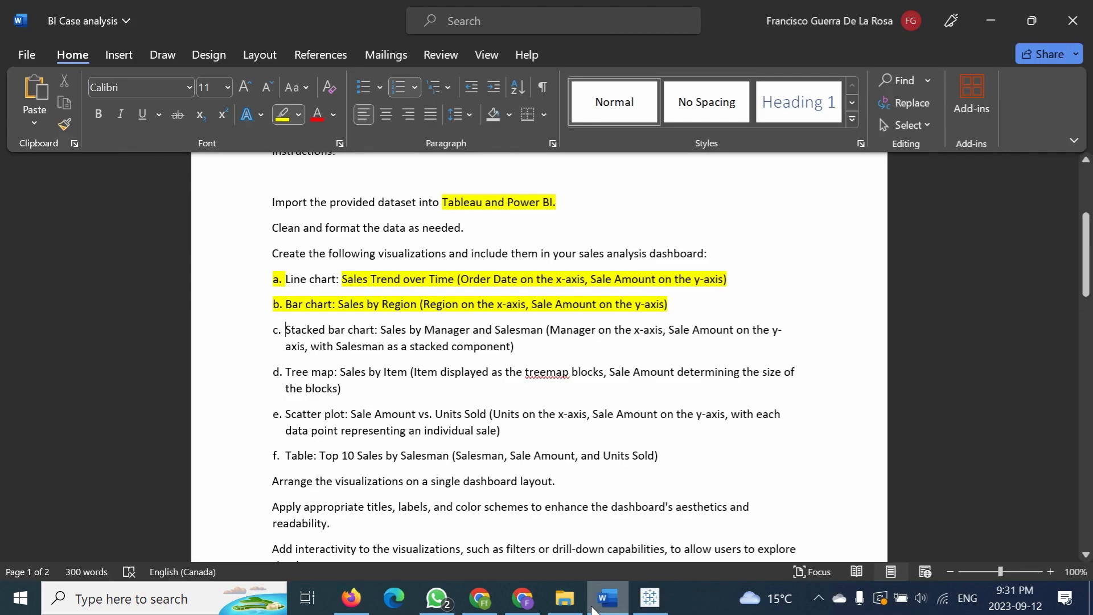
click(592, 609)
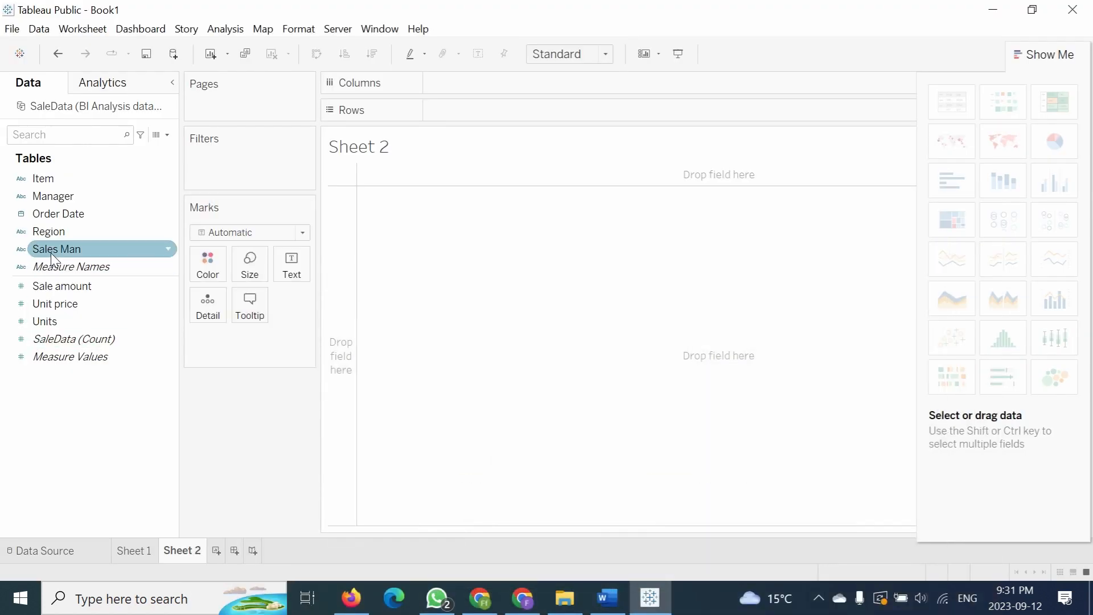
drag(52, 251, 498, 118)
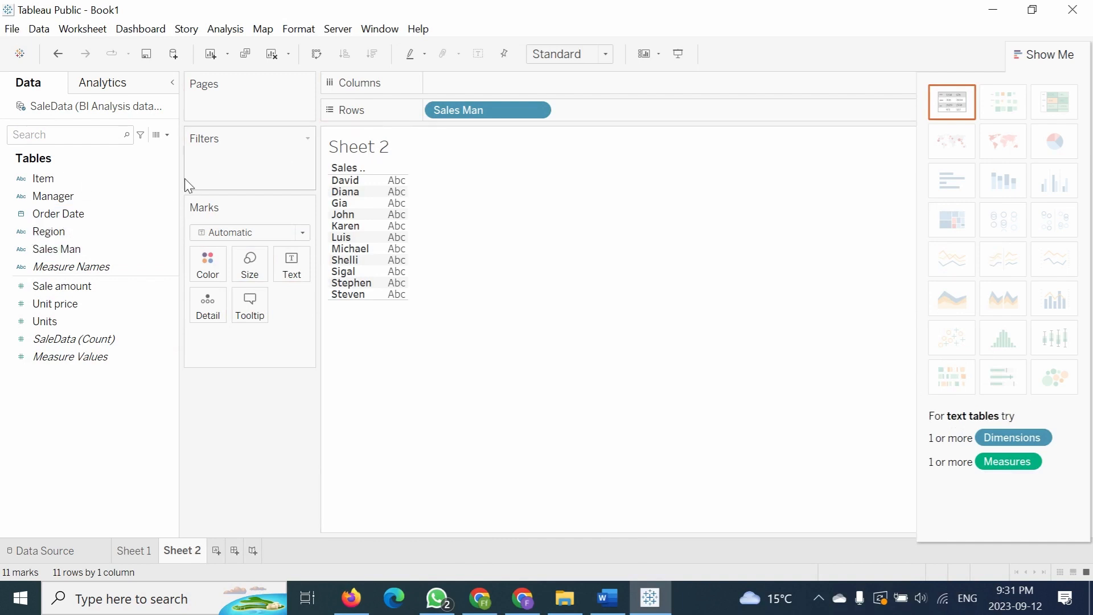
drag(50, 197, 619, 127)
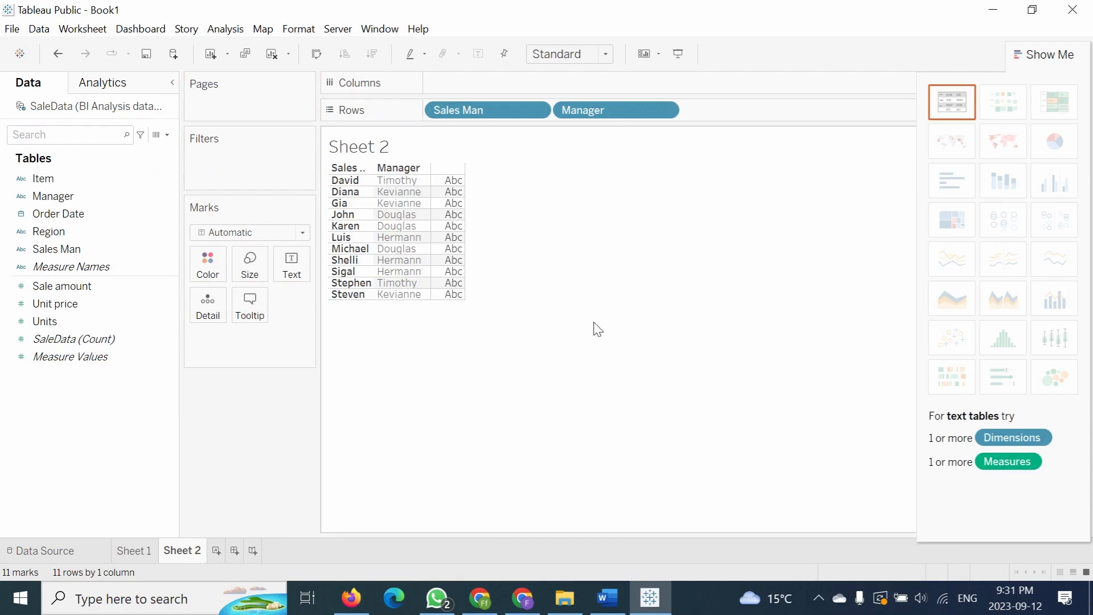
Step: Recheck the requirements in Word, and add Sale amount to Columns in Tableau to build horizontal bars
click(650, 602)
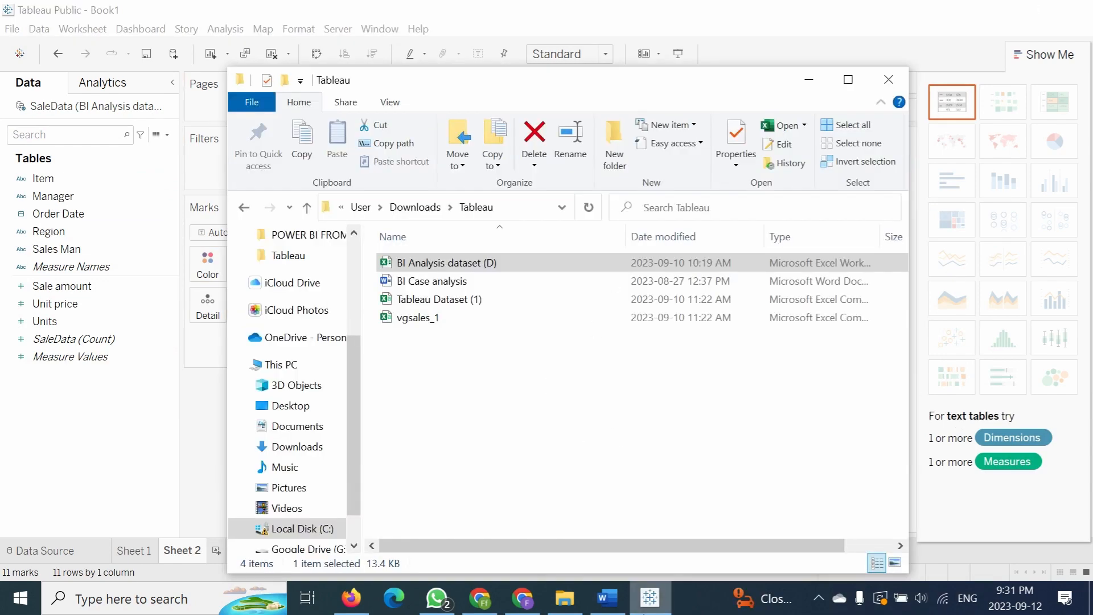
click(650, 600)
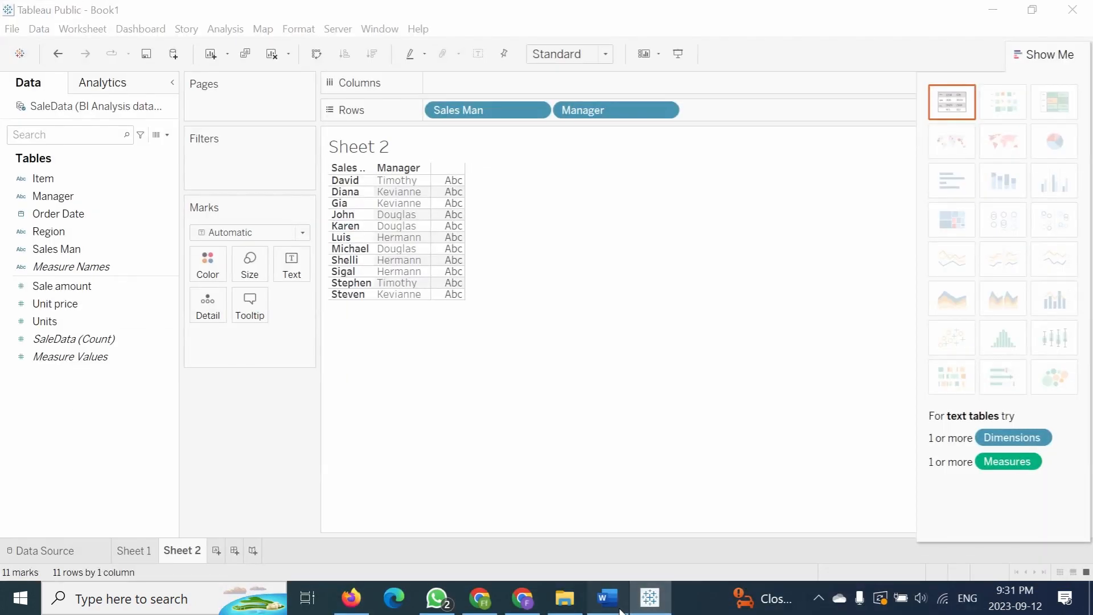
click(620, 608)
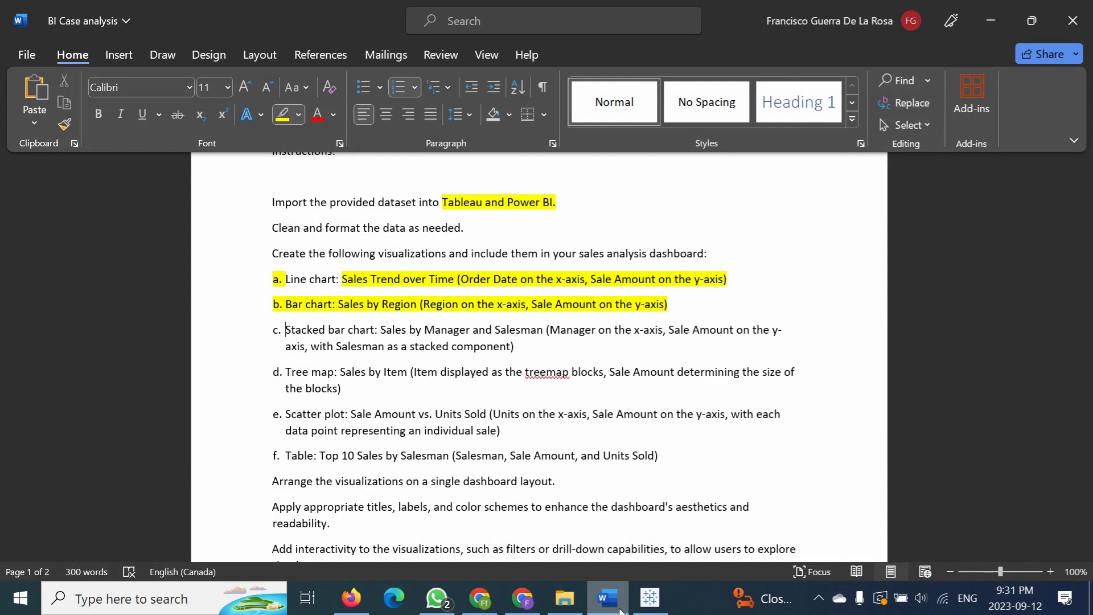
click(638, 598)
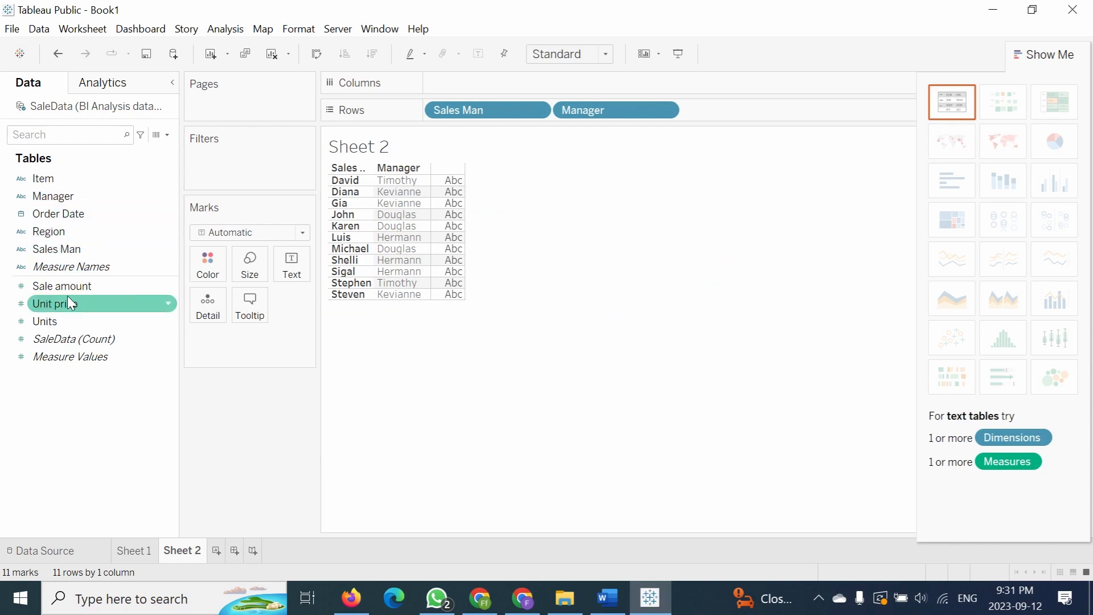
drag(68, 285, 459, 85)
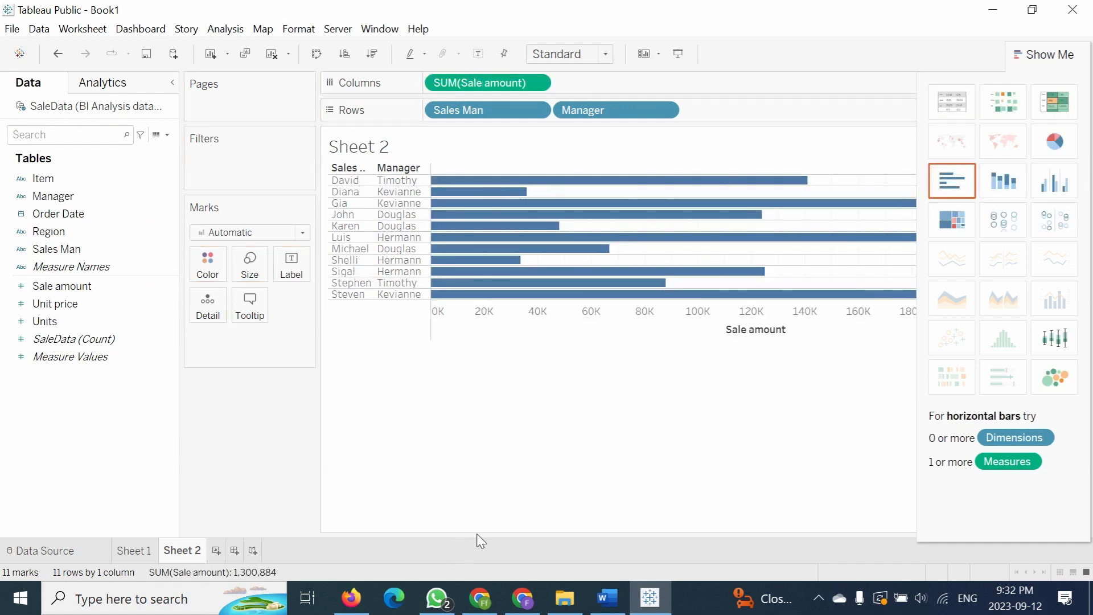
Step: Sort the salesman bars by Sale amount in descending order and inspect individual bar values
mouse_move(512, 181)
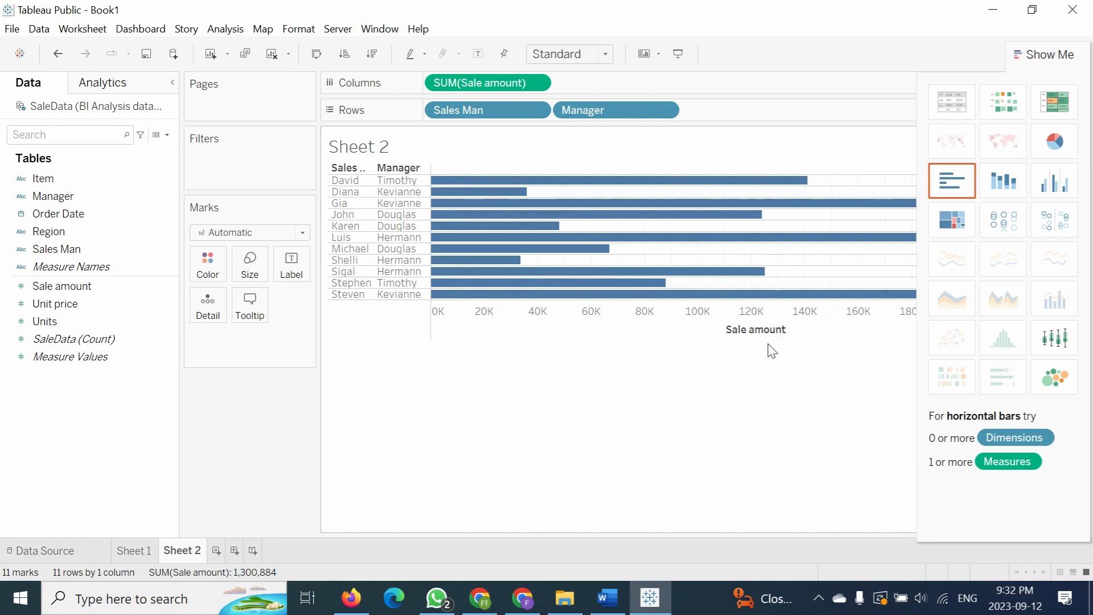
click(792, 330)
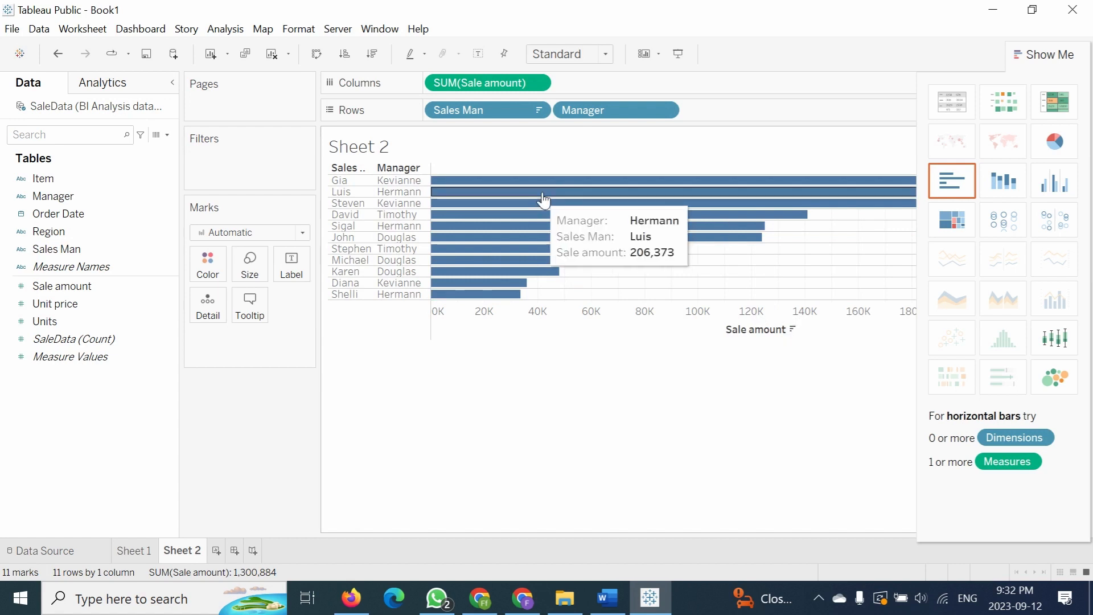
mouse_move(510, 295)
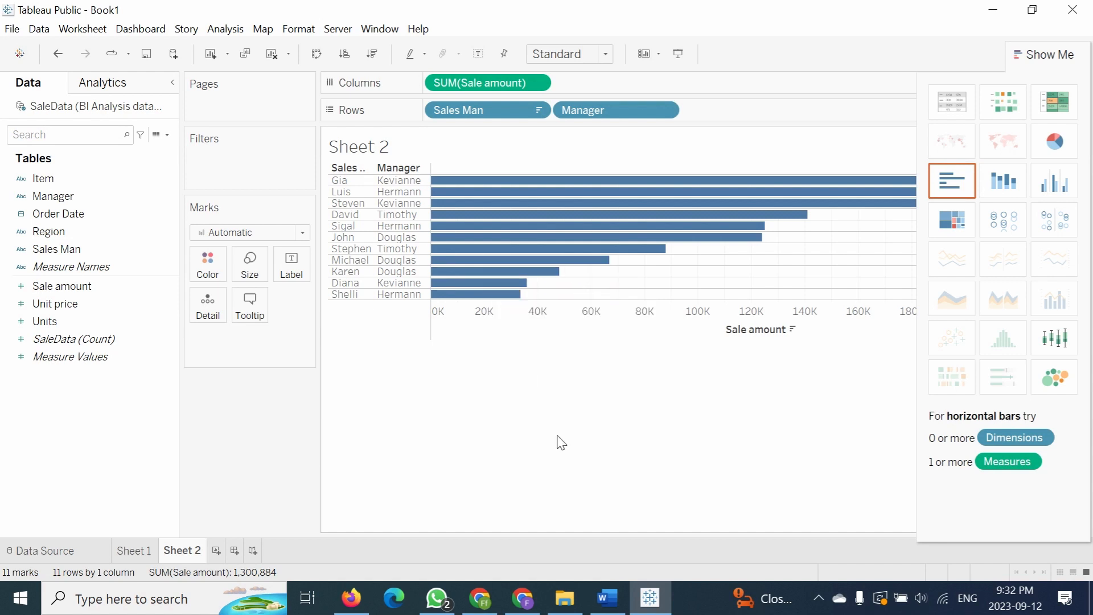
Step: Check the stacked bar requirement in Word, and convert the chart to stacked bars by Manager colored by Sales Man
click(608, 595)
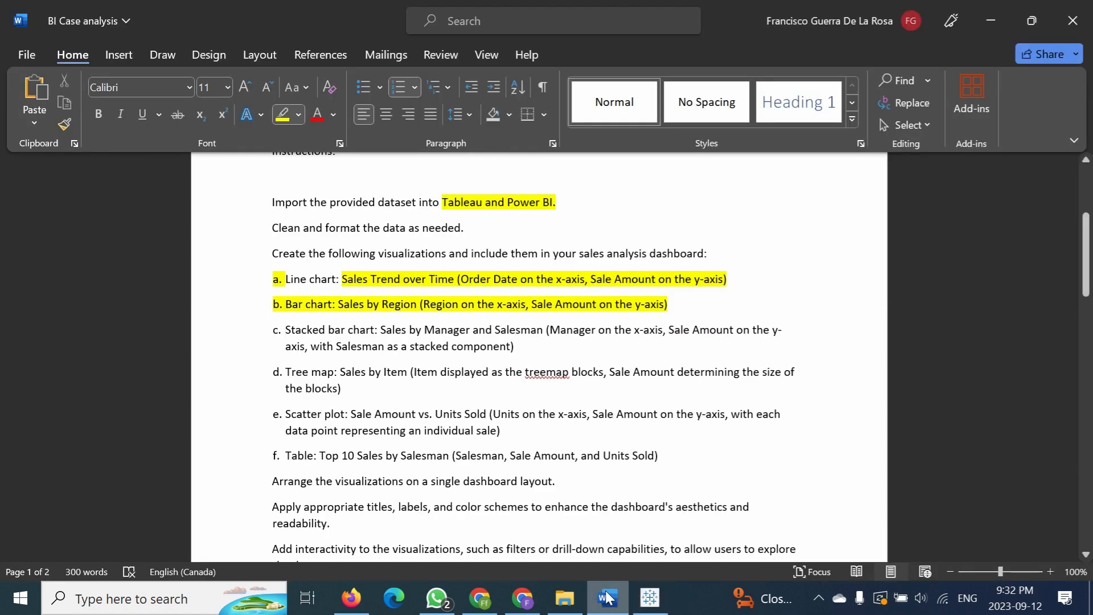
click(608, 595)
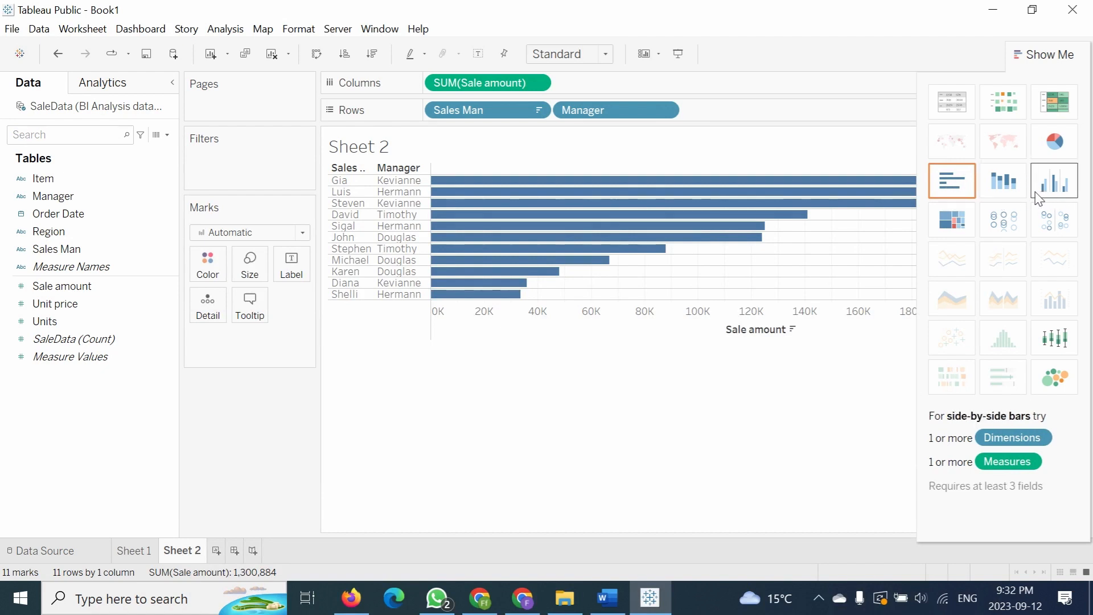
click(1008, 197)
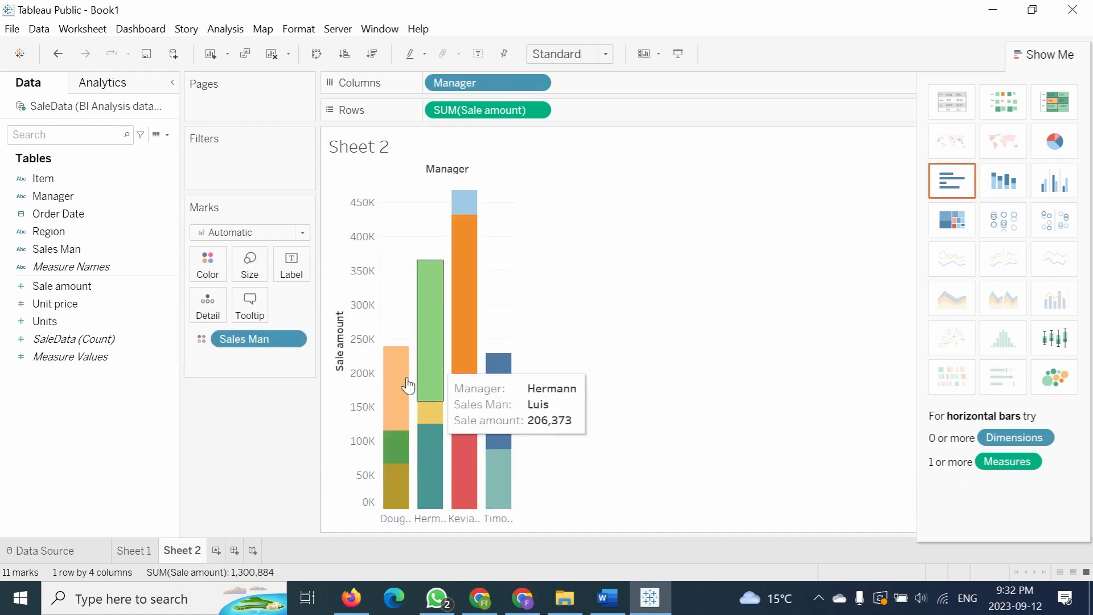
Step: Recheck the stacked bar requirement in Word, and examine the mark and field options of Sales Man in Tableau
click(608, 598)
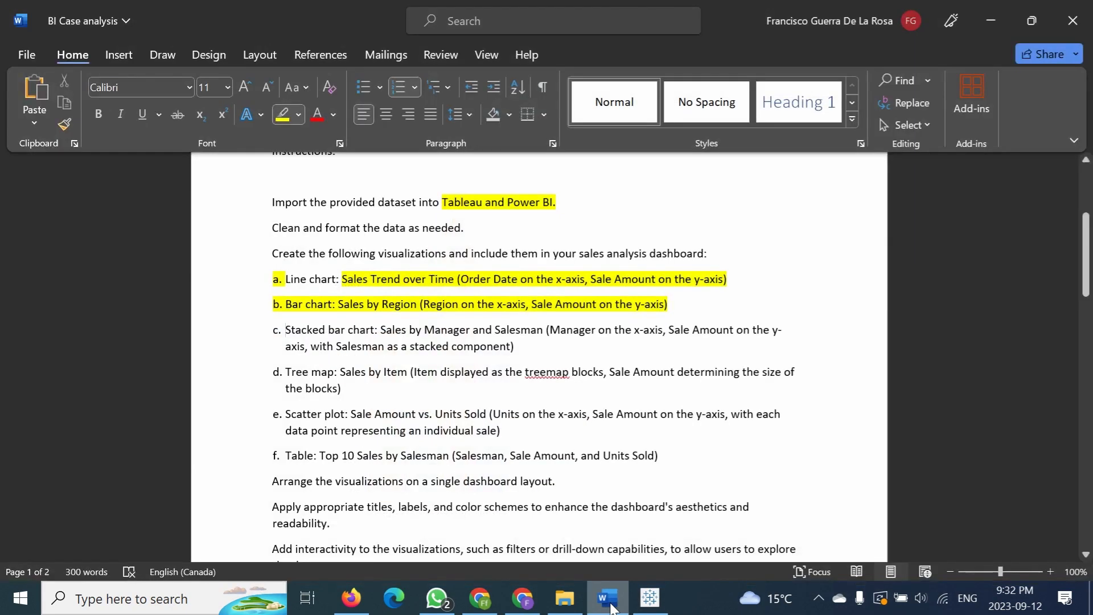
click(610, 604)
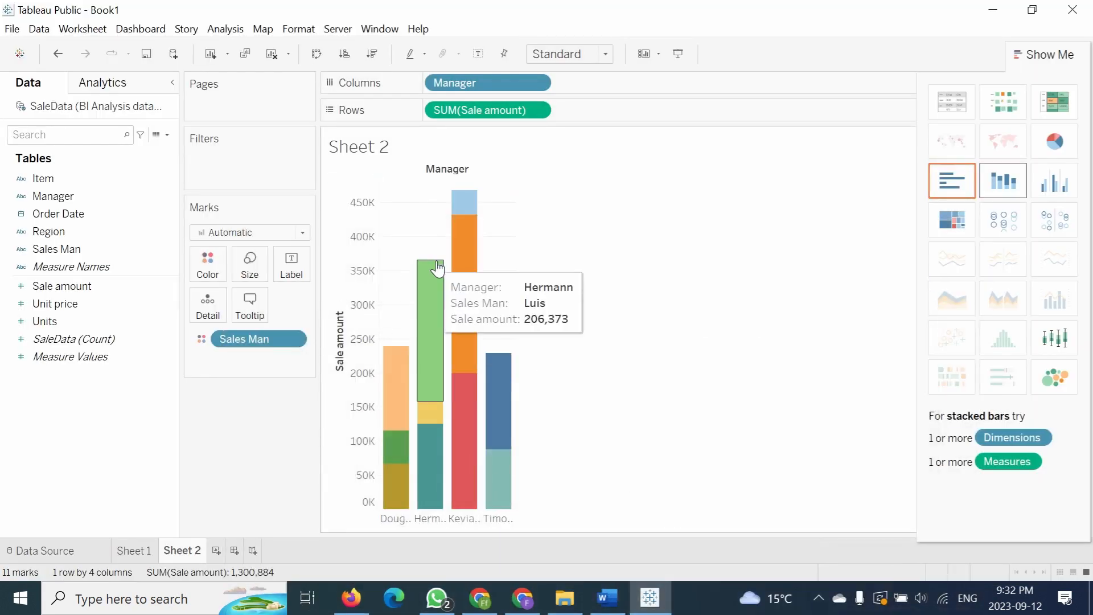
click(204, 337)
click(203, 337)
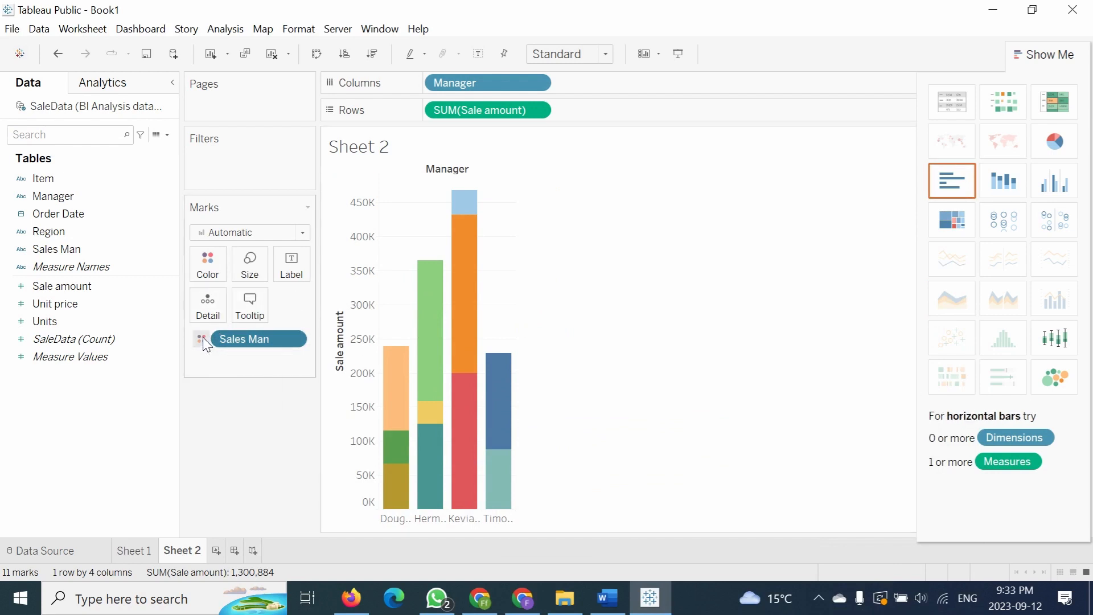
click(203, 337)
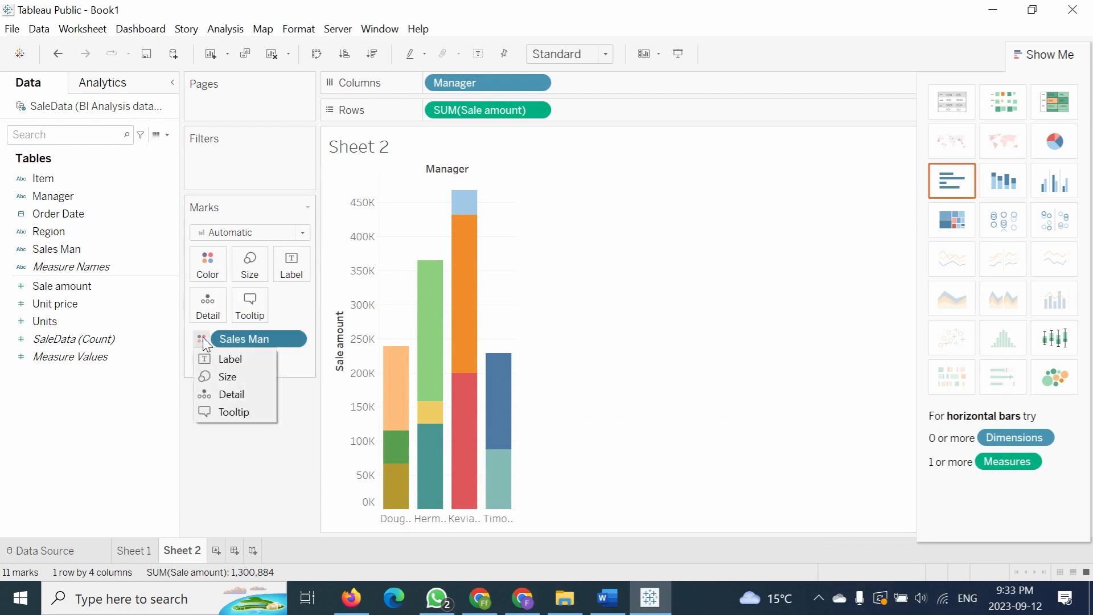
click(275, 341)
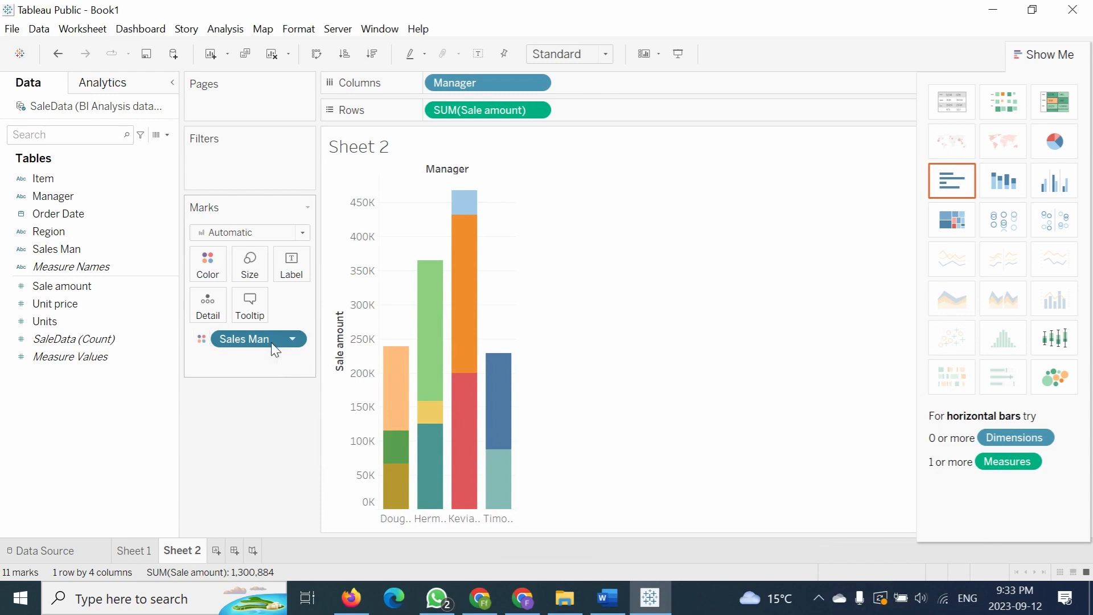
click(290, 339)
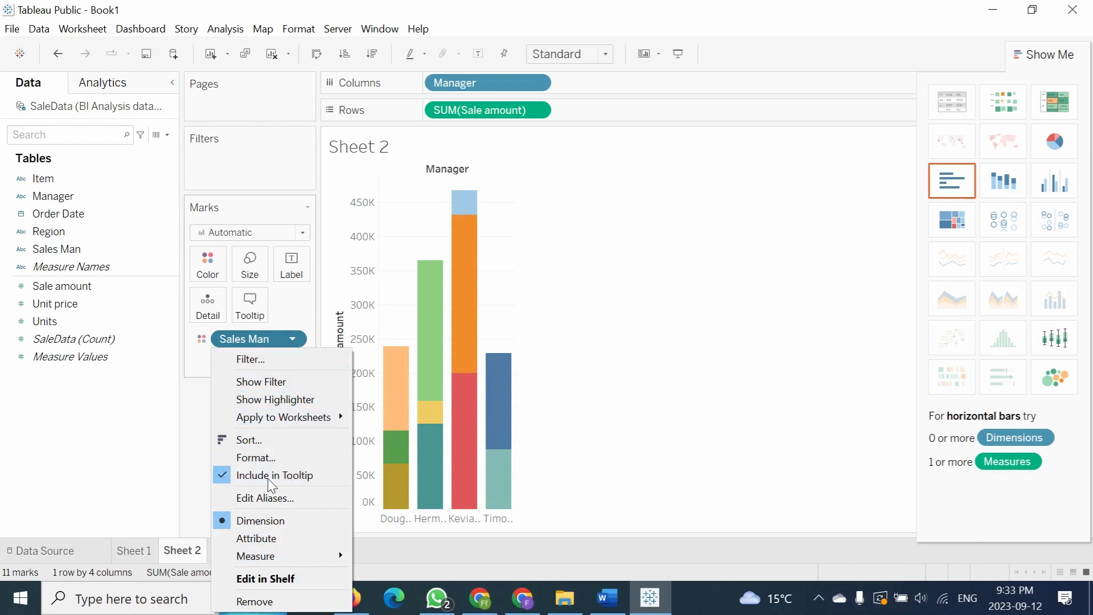
click(205, 360)
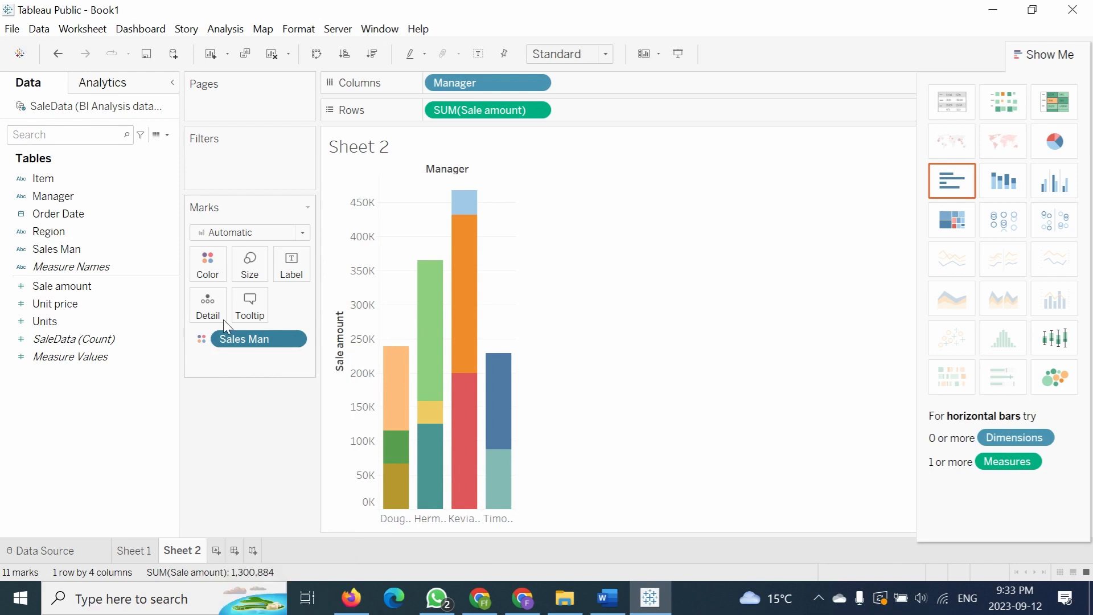
Step: Review the color palette assigned to Sales Man and the alternative mark roles available for the field
click(203, 272)
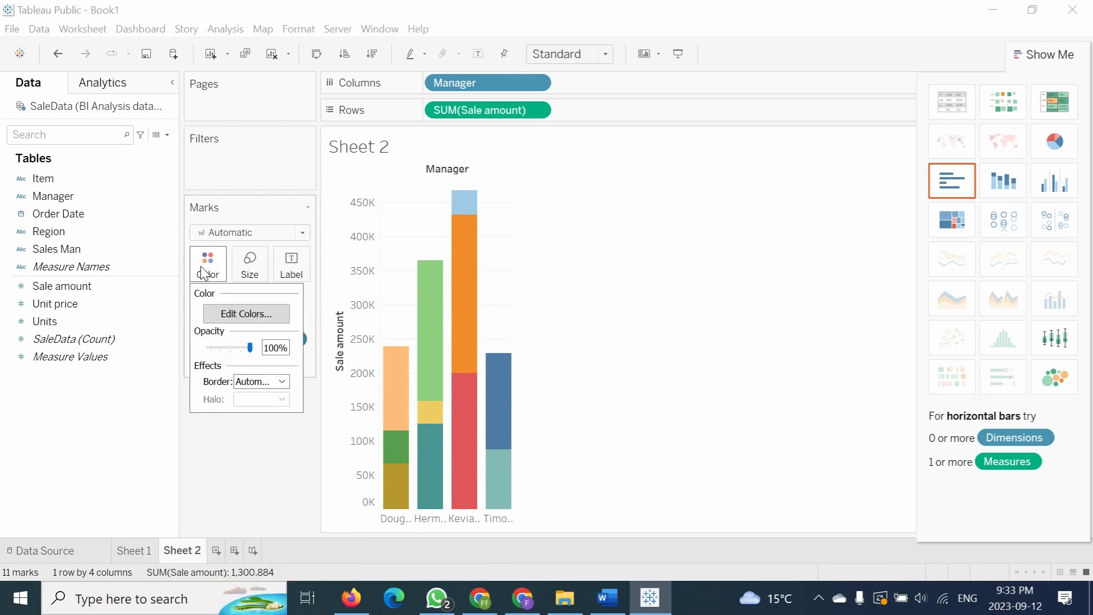
click(239, 318)
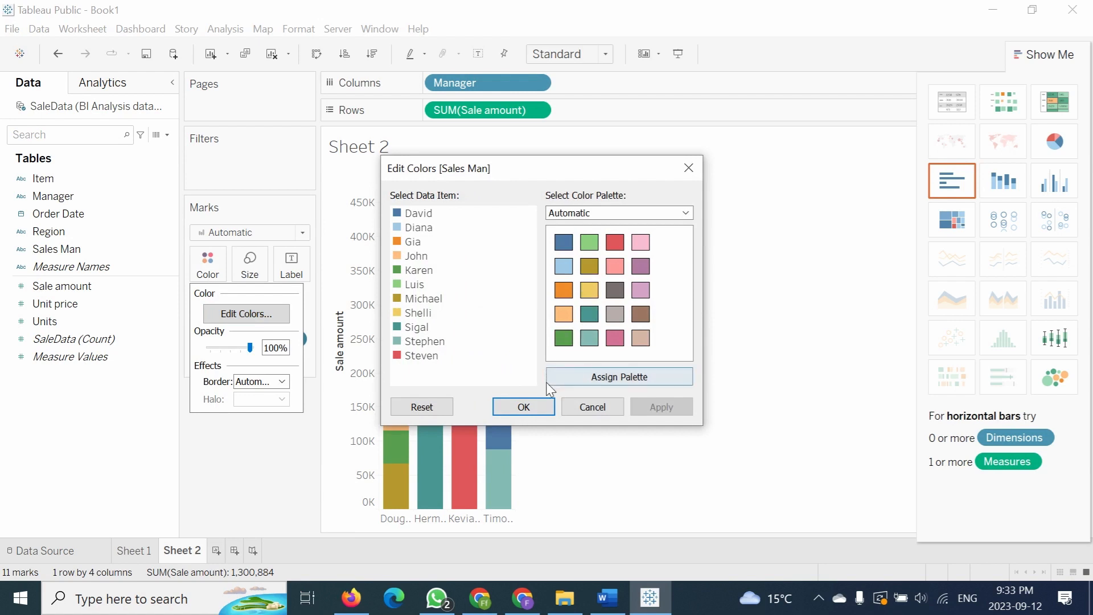
click(540, 407)
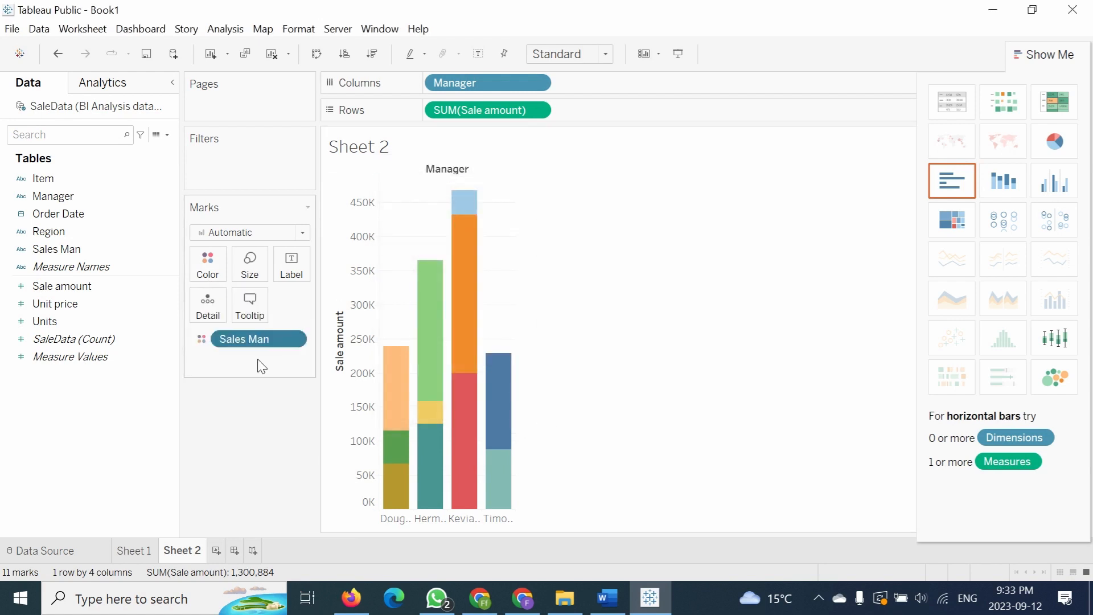
click(203, 339)
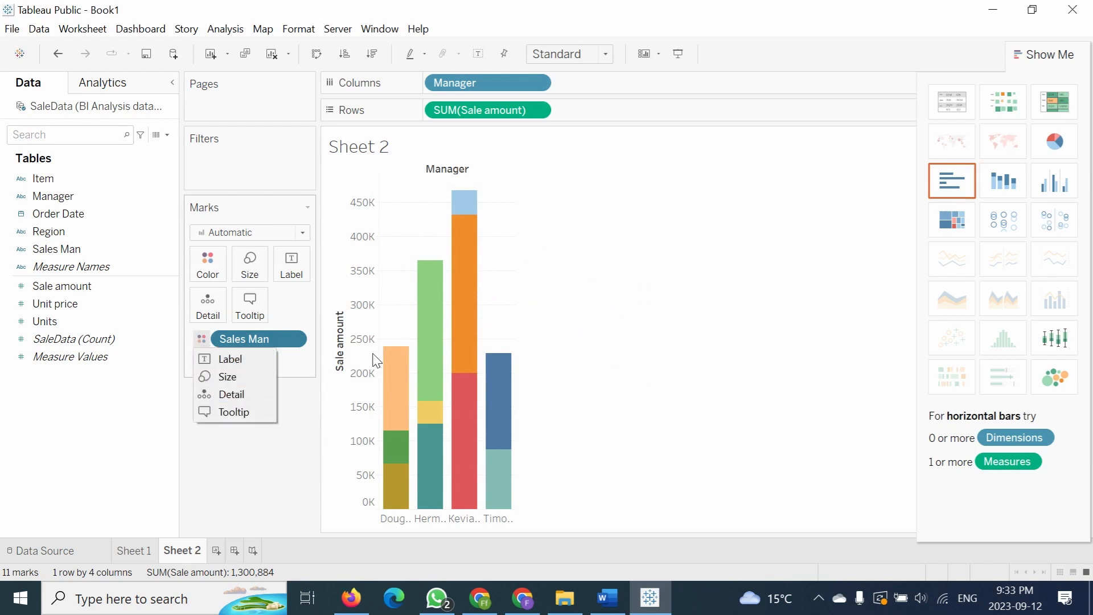
Step: Widen the manager columns of the stacked bar chart so the full manager names fit on the axis
click(491, 412)
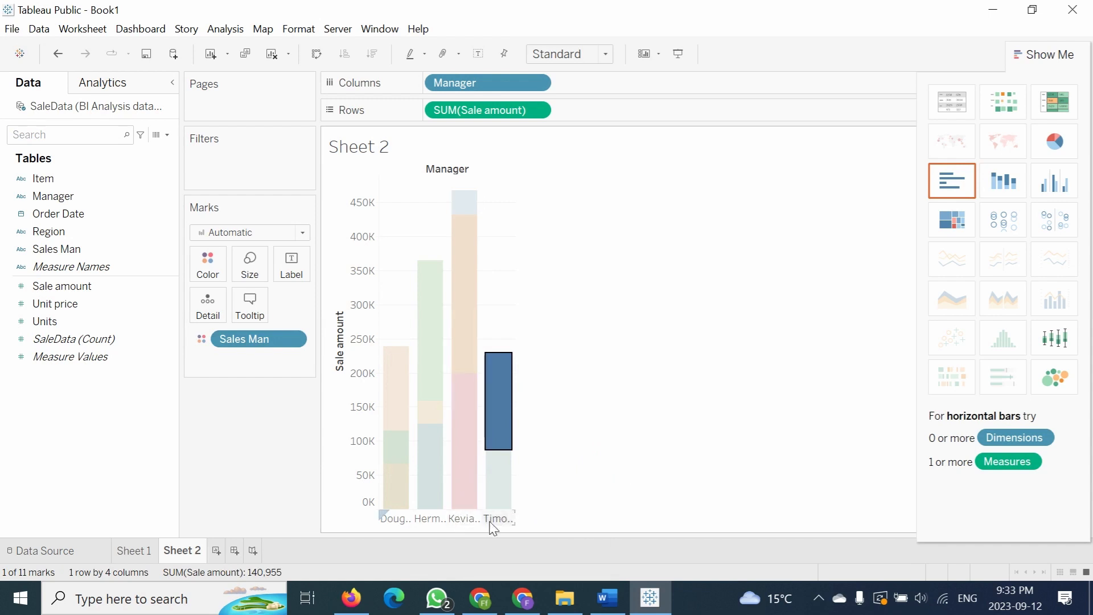
click(512, 523)
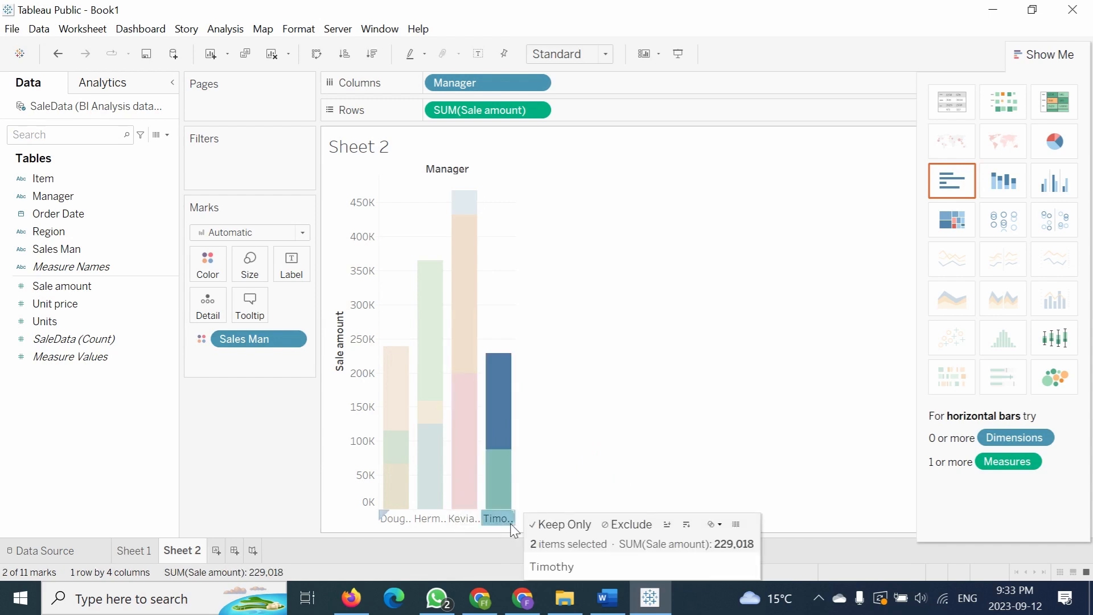
click(515, 519)
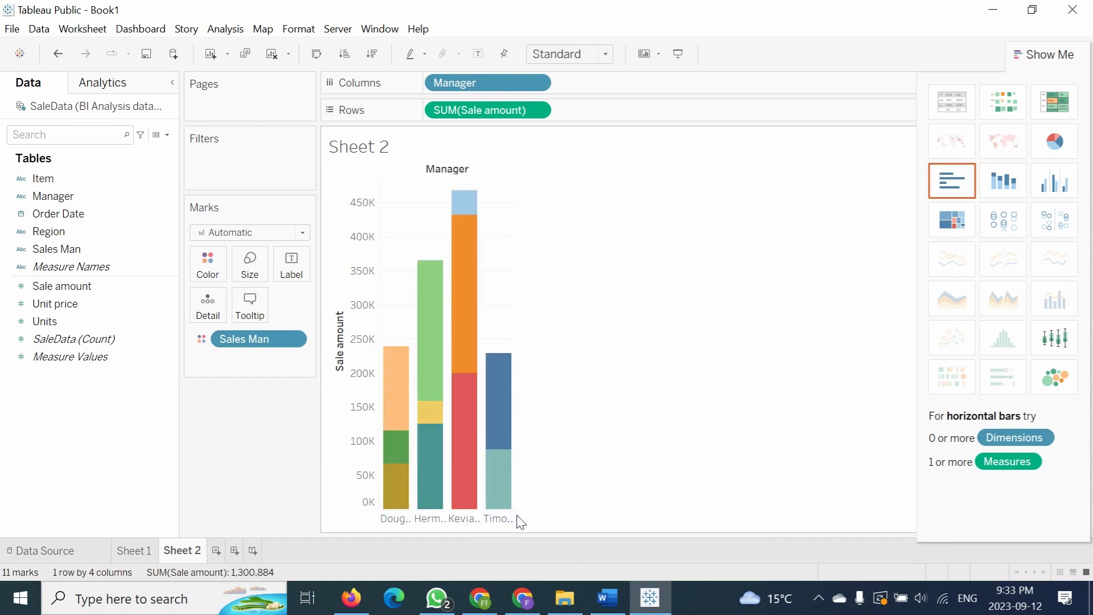
drag(524, 518, 466, 499)
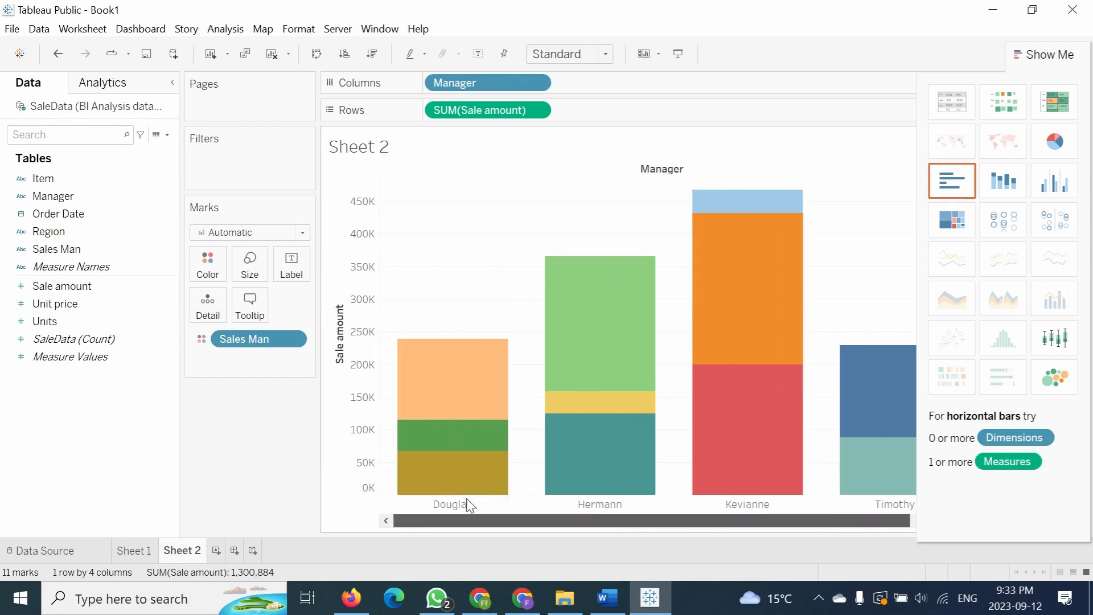
drag(588, 503, 483, 520)
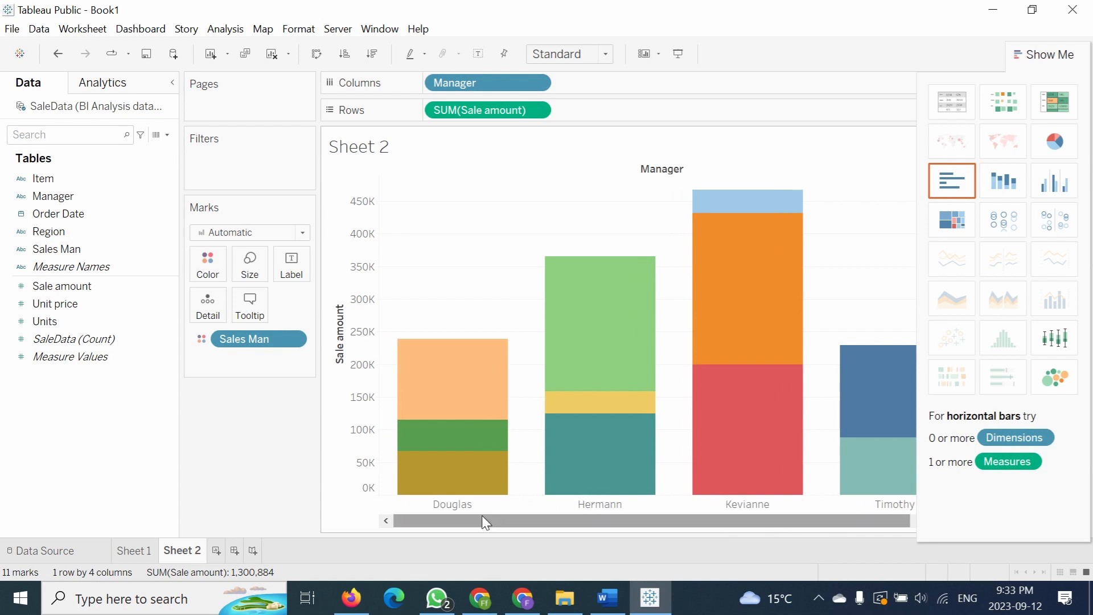
Step: Set the mark label font to 18 pt, bold and underlined
mouse_move(443, 483)
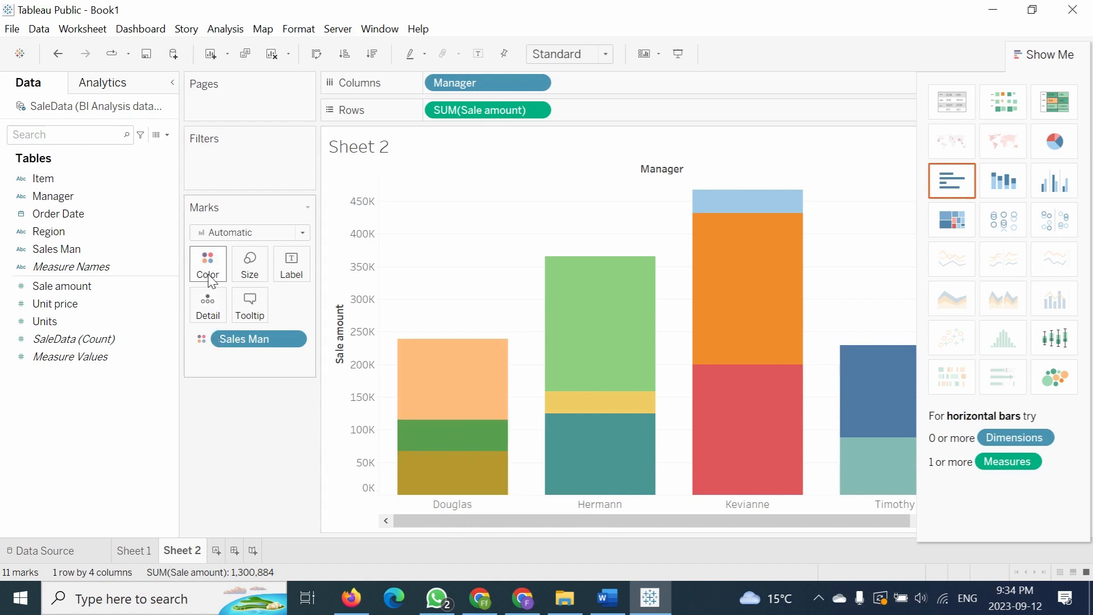
click(279, 276)
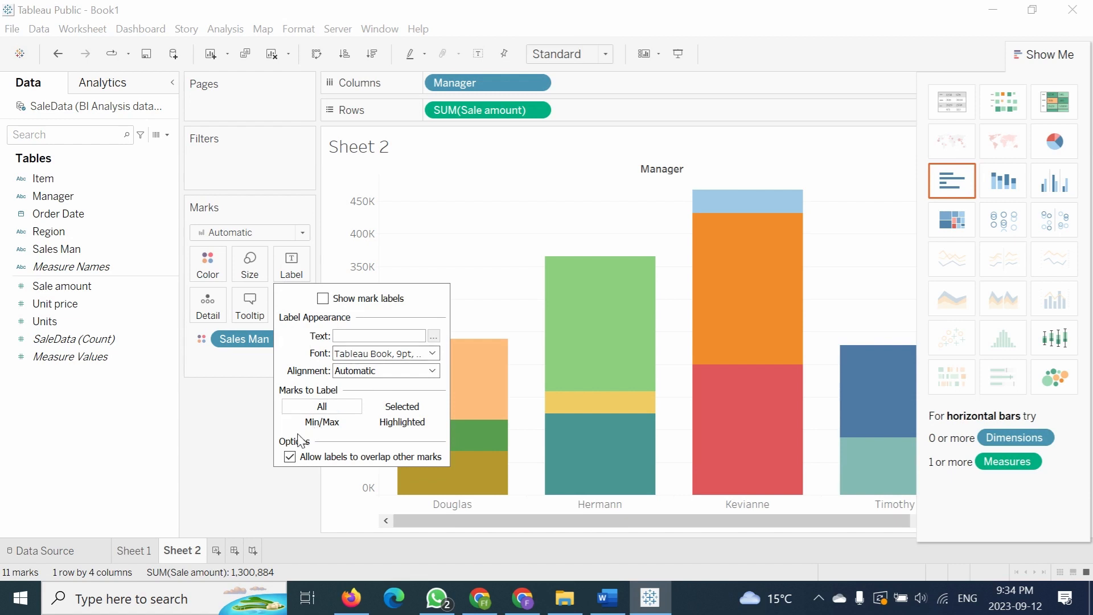
click(399, 354)
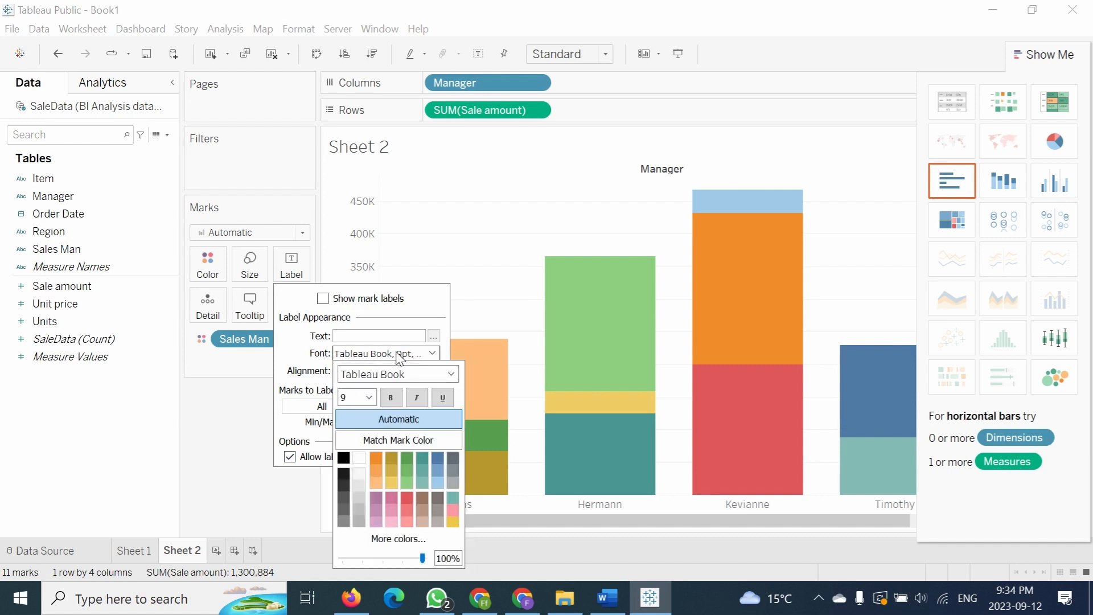
click(369, 398)
click(357, 501)
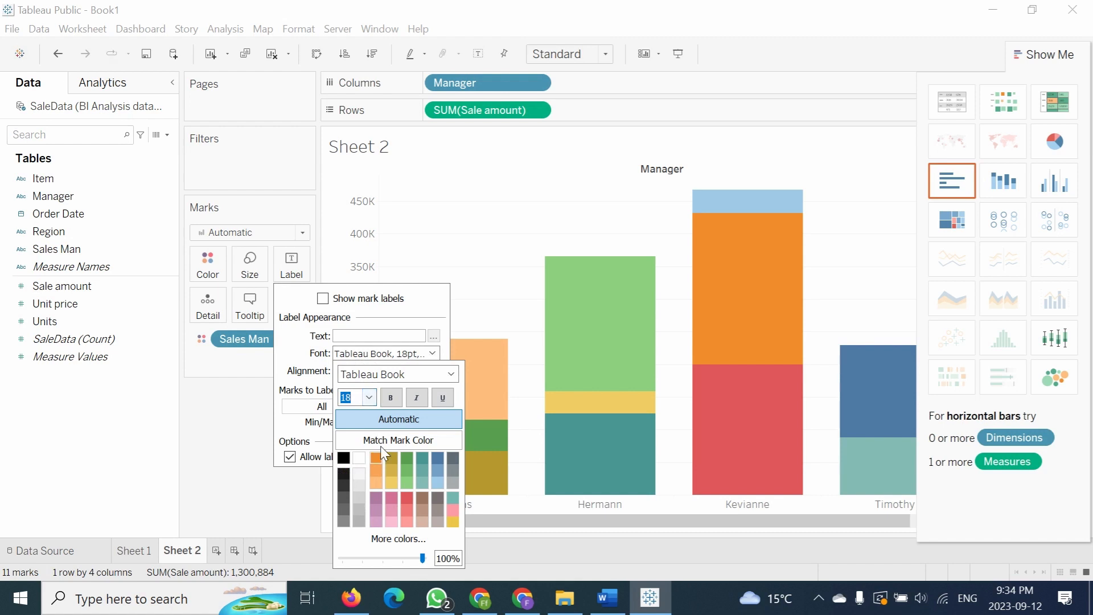
click(397, 393)
click(434, 398)
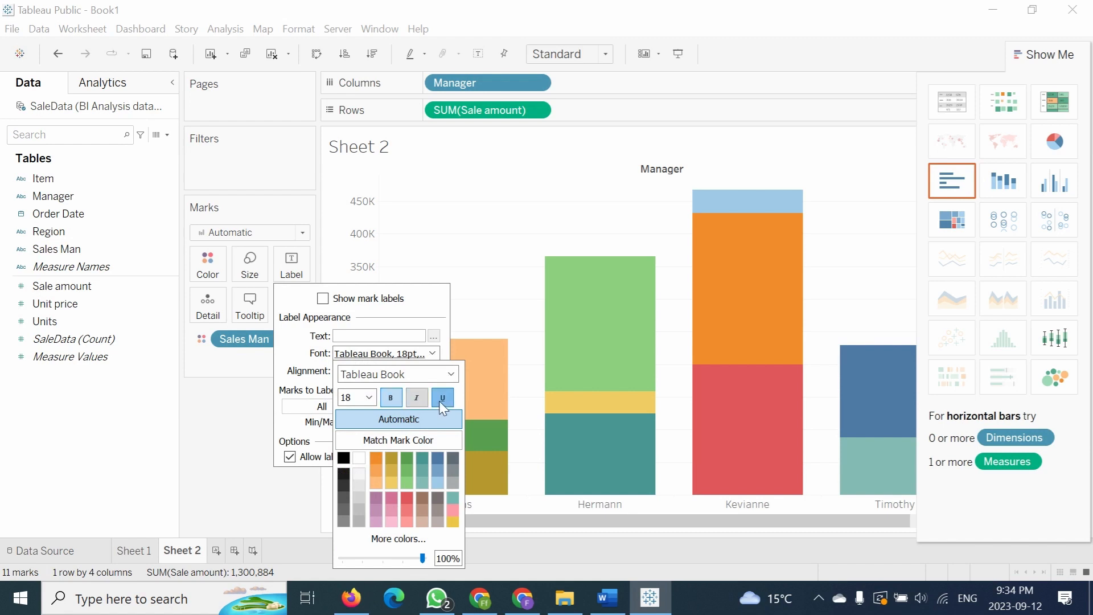
click(202, 497)
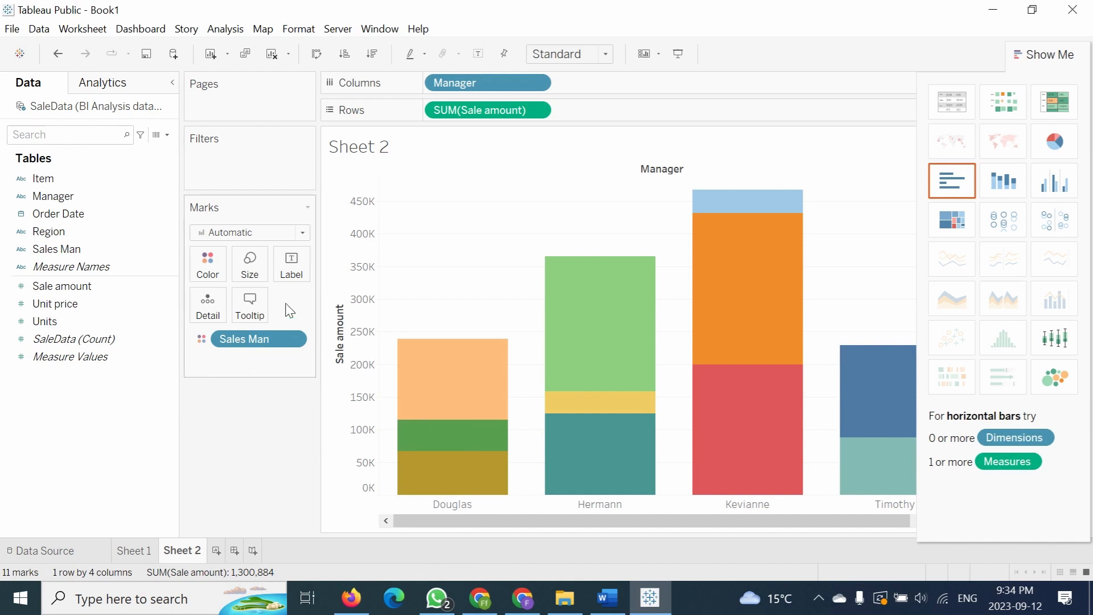
Step: Check the chart wording in Word, and replace the sheet title placeholder in Tableau with "Sales man by manager"
double_click(369, 155)
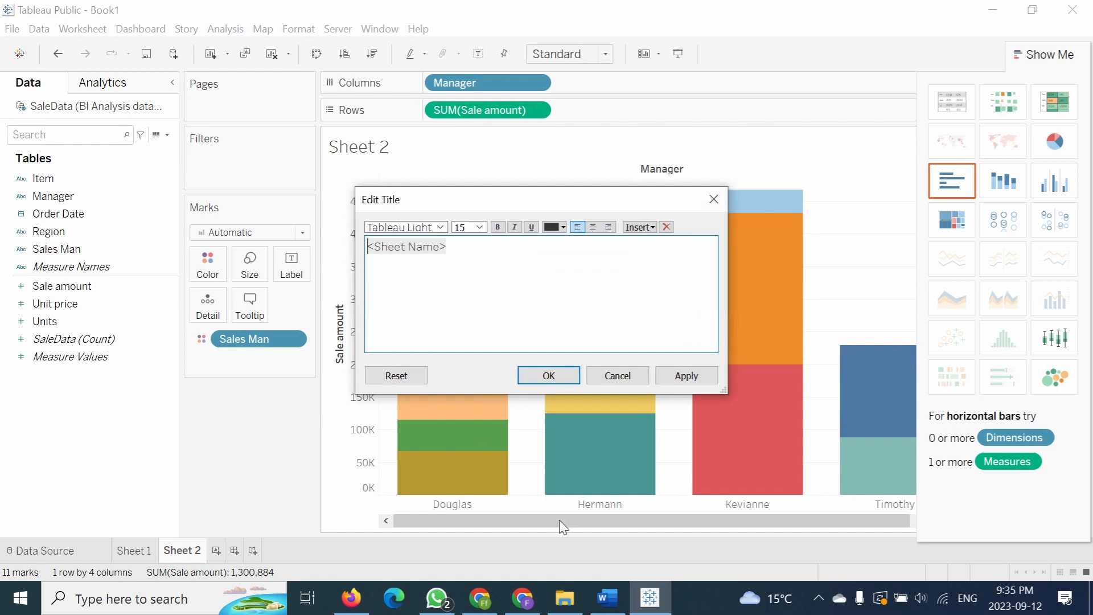
click(615, 600)
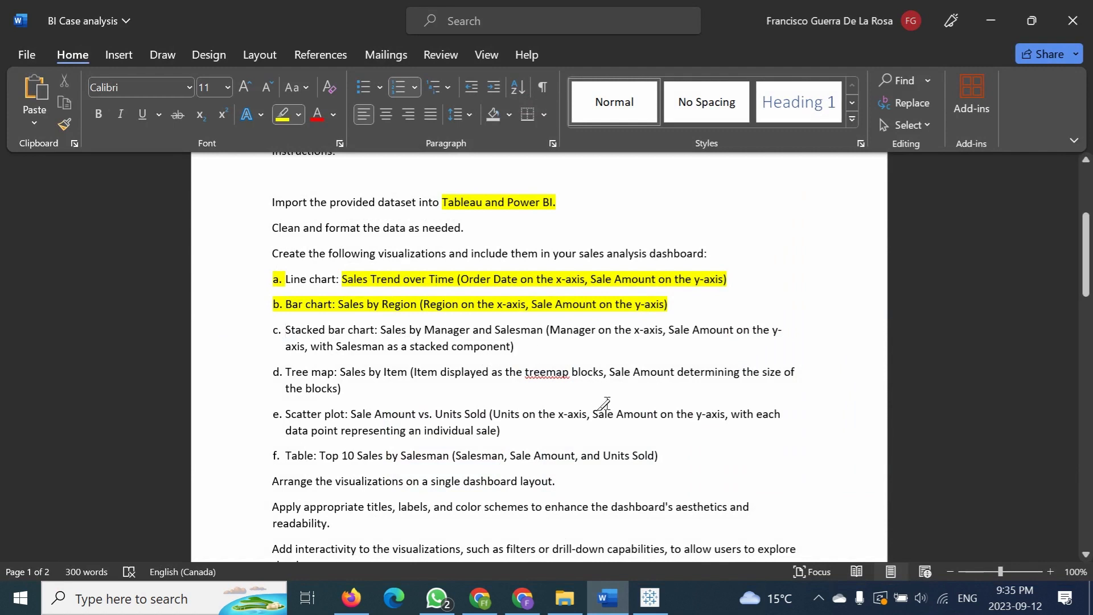
click(649, 598)
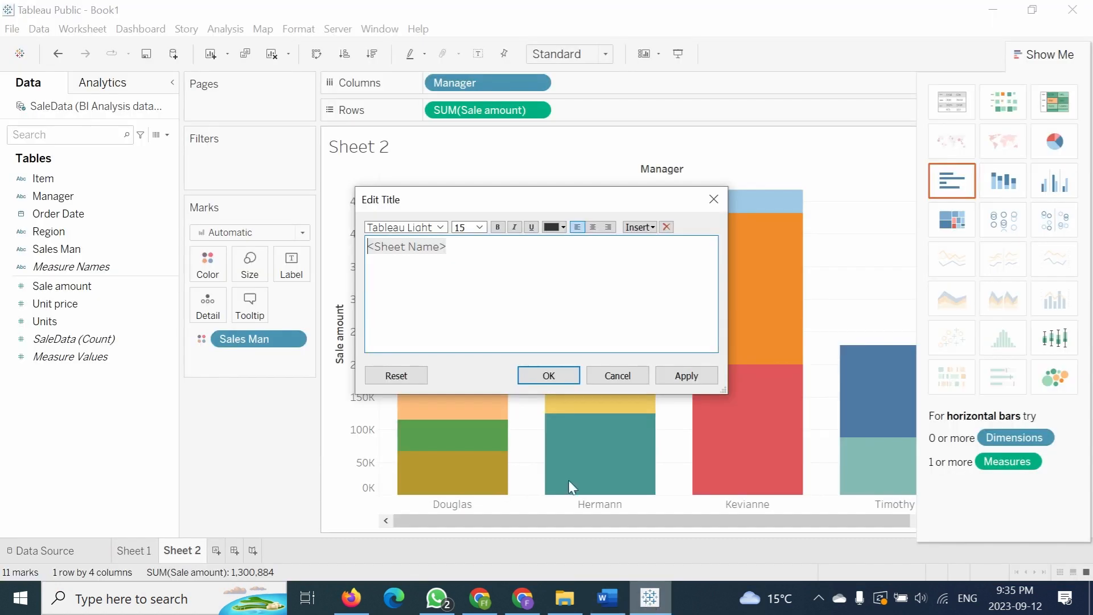
text(sa)
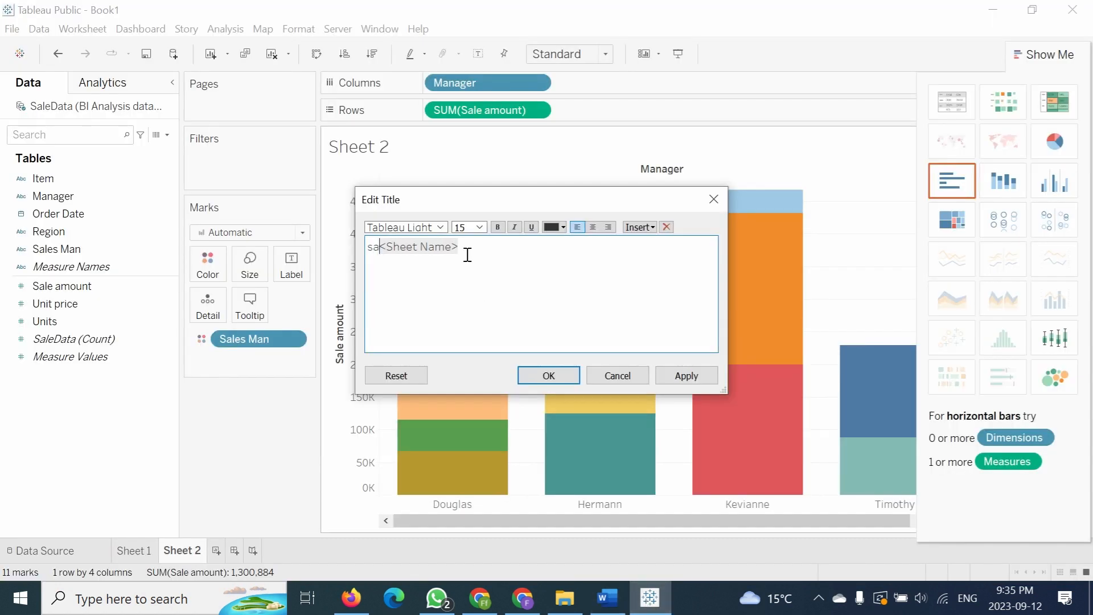
key(BackSpace)
key(BackSpace)
key(Return)
text(s)
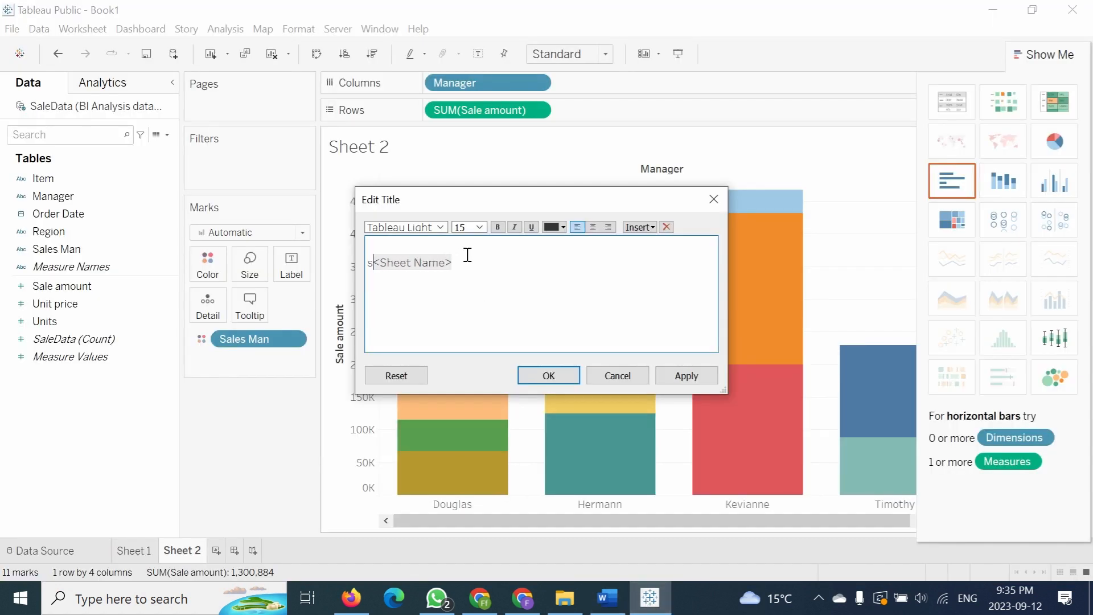
key(BackSpace)
key(BackSpace)
text(Sales m)
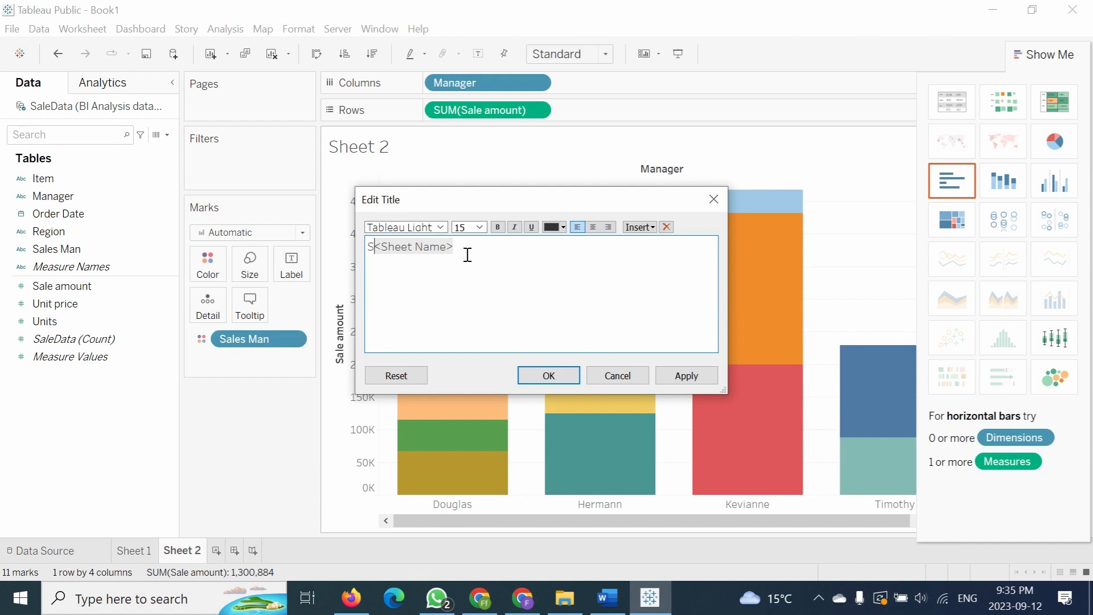
text(an by manag)
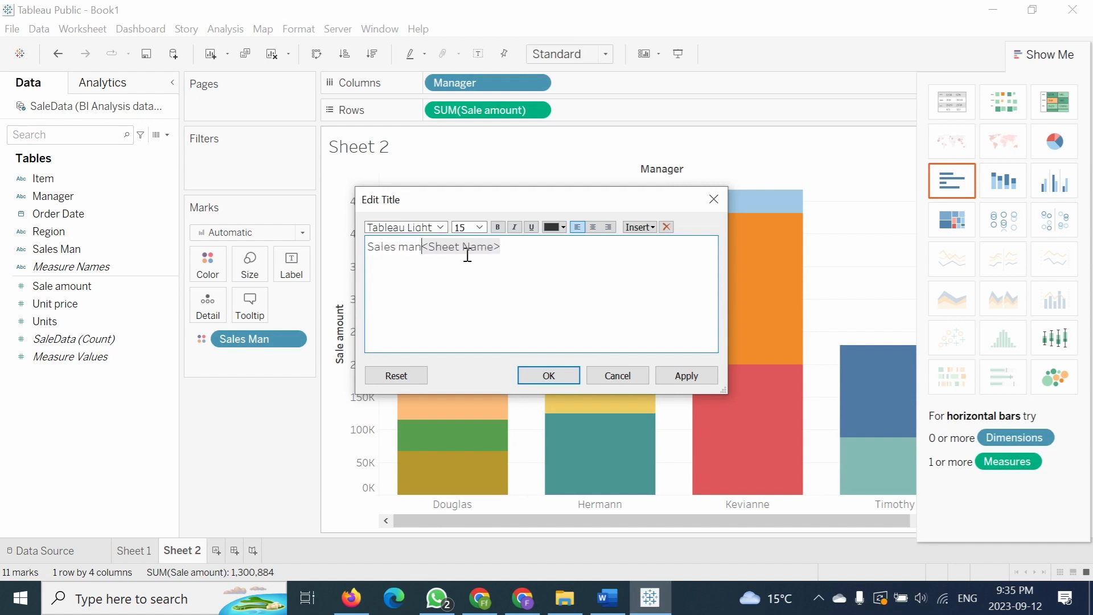
text(er)
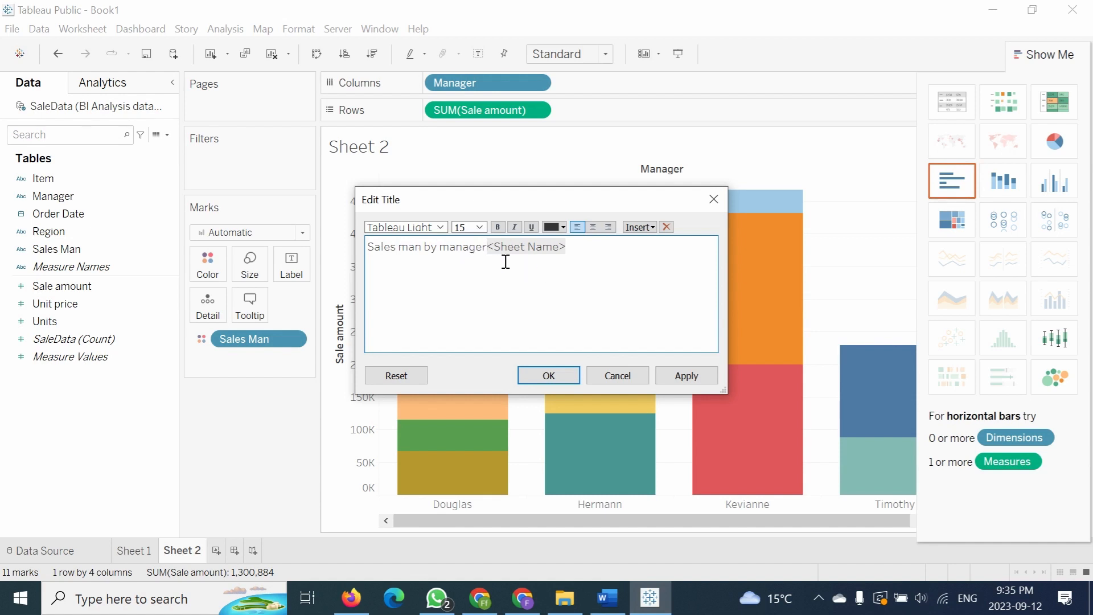
drag(499, 251, 602, 290)
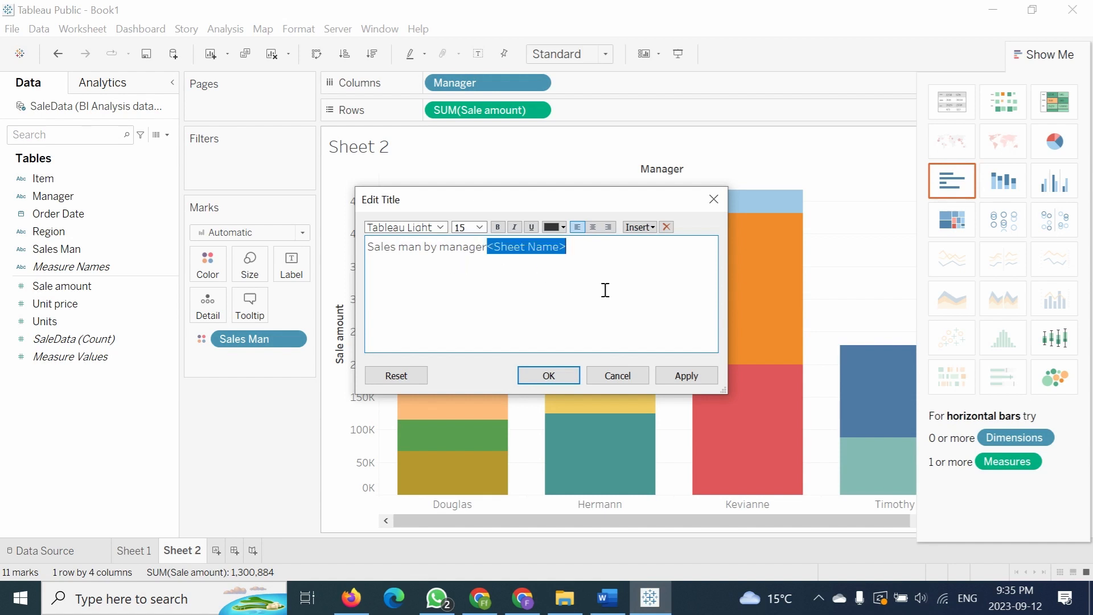
key(BackSpace)
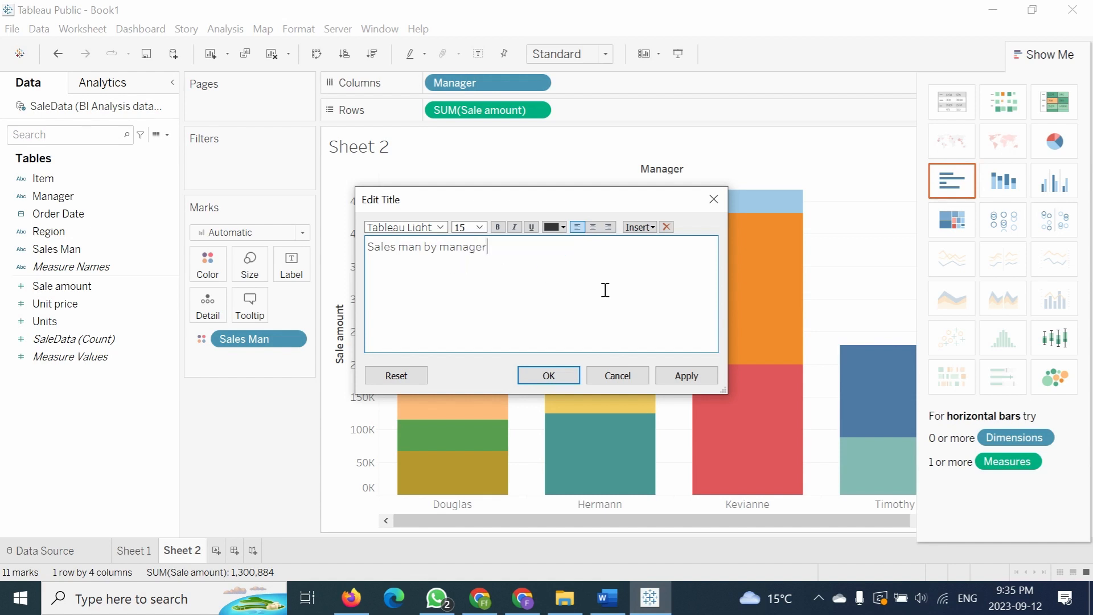
click(546, 376)
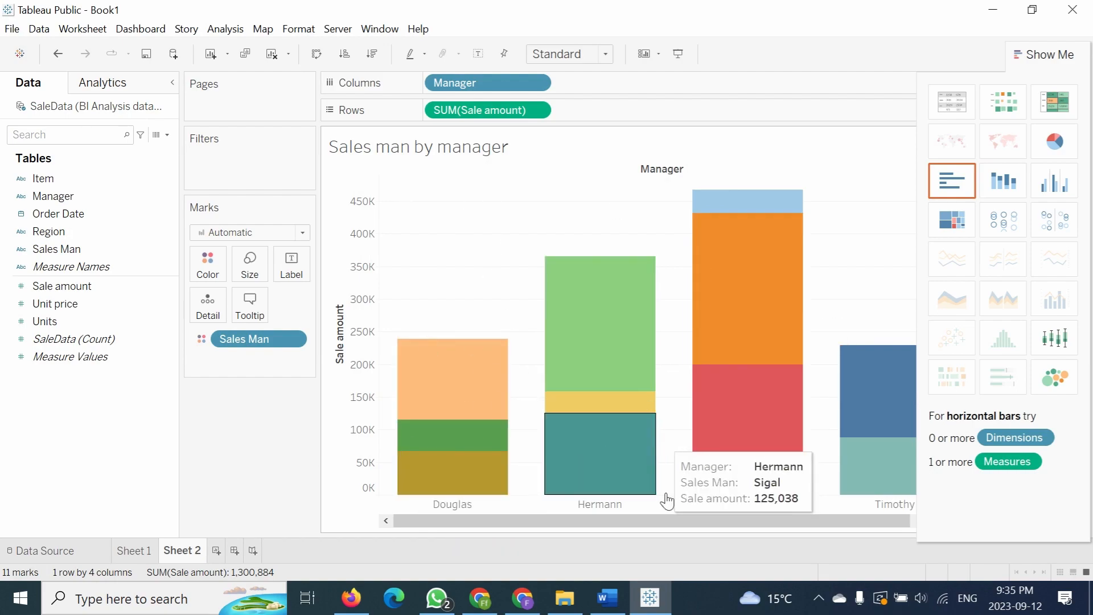
Step: Highlight the stacked bar chart requirement in yellow in the Word document, and return to Tableau
click(608, 598)
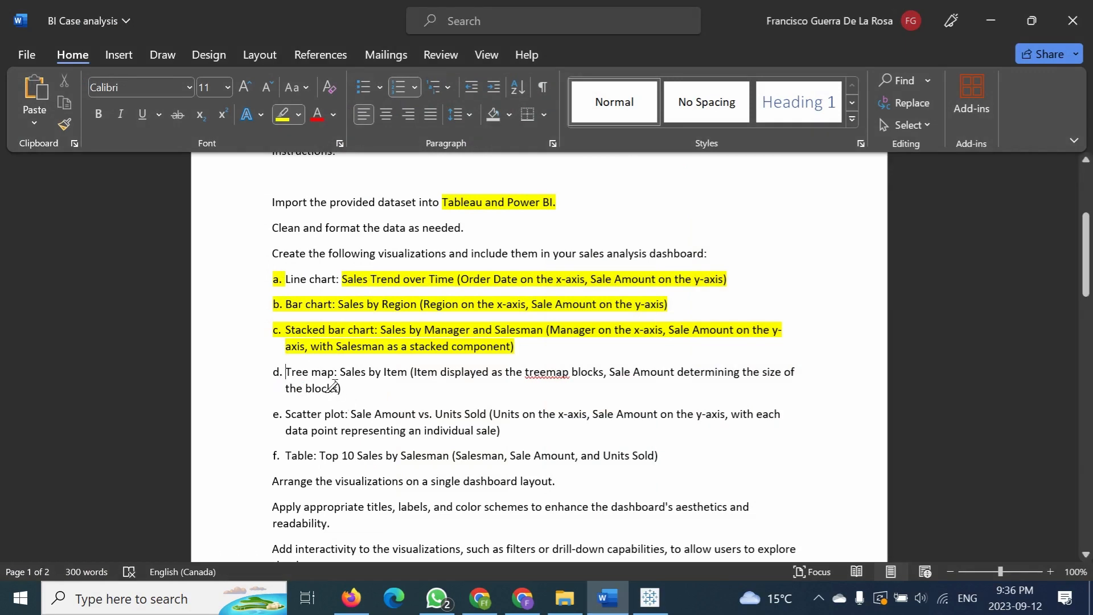
click(642, 603)
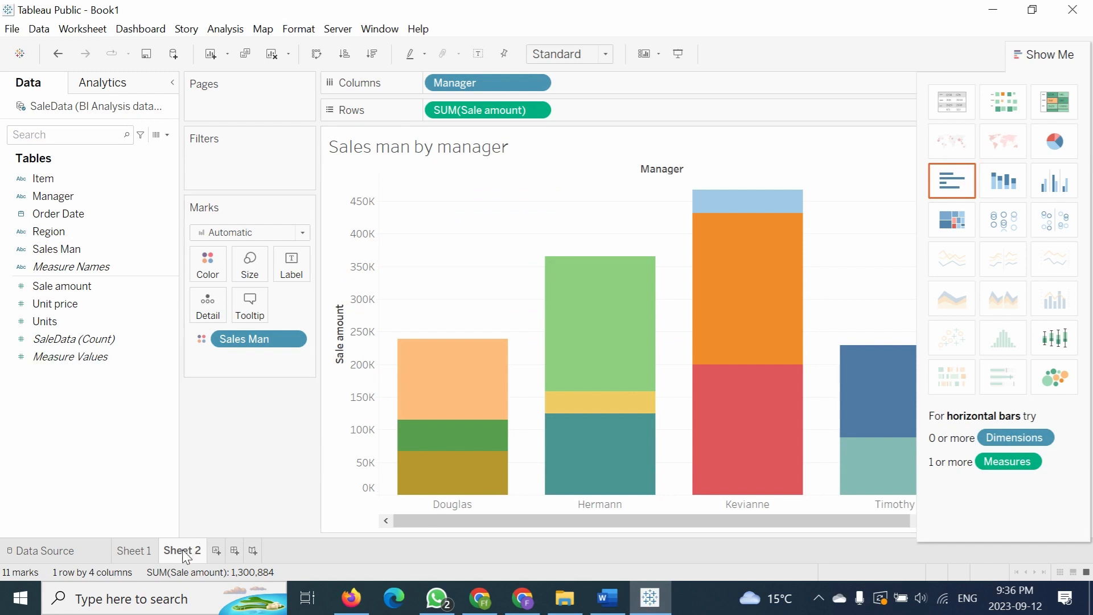
Step: Add a new worksheet, read the tree map requirement in Word, and place Item on Rows in Tableau
click(217, 552)
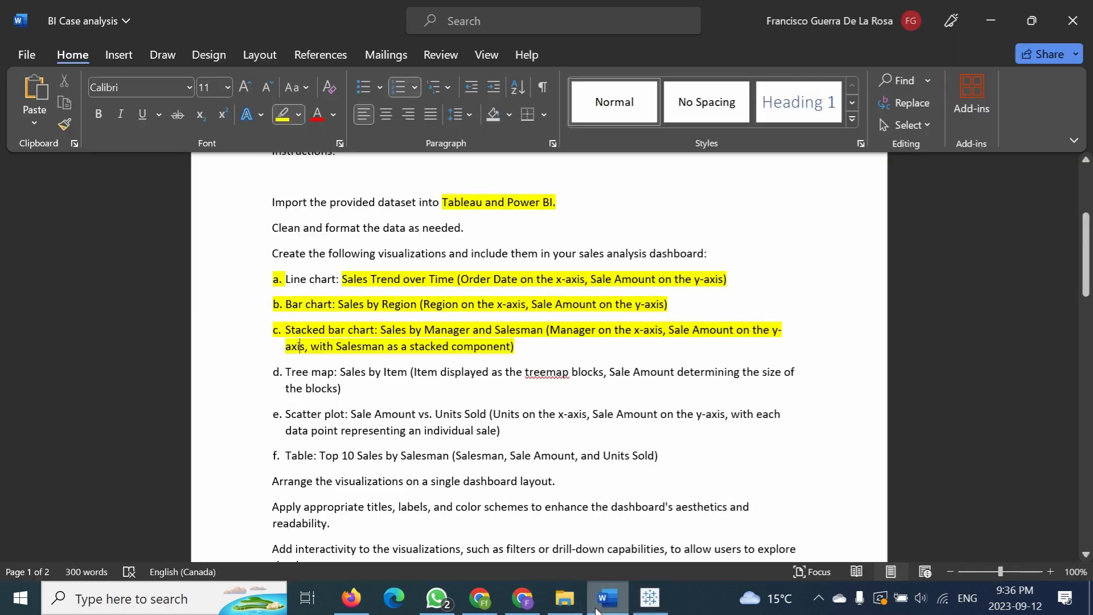
click(607, 598)
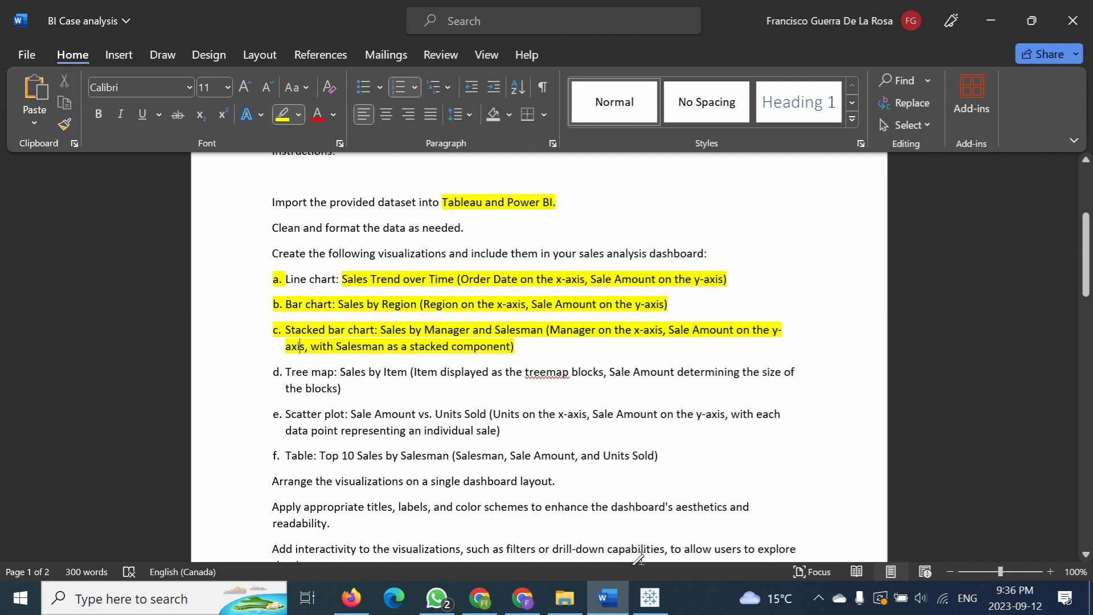
click(649, 598)
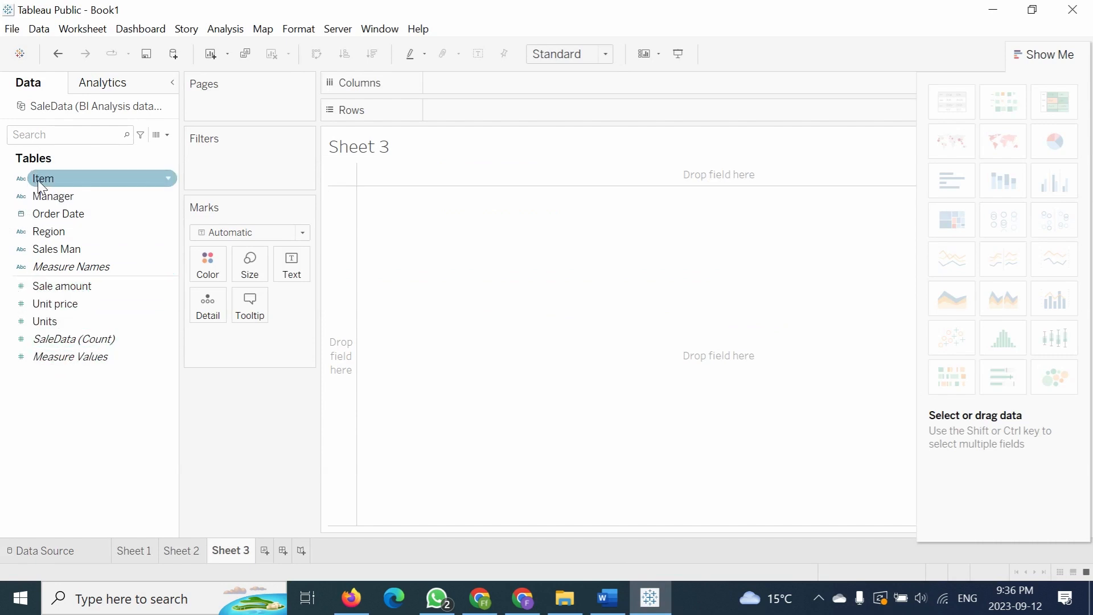
drag(37, 180, 472, 116)
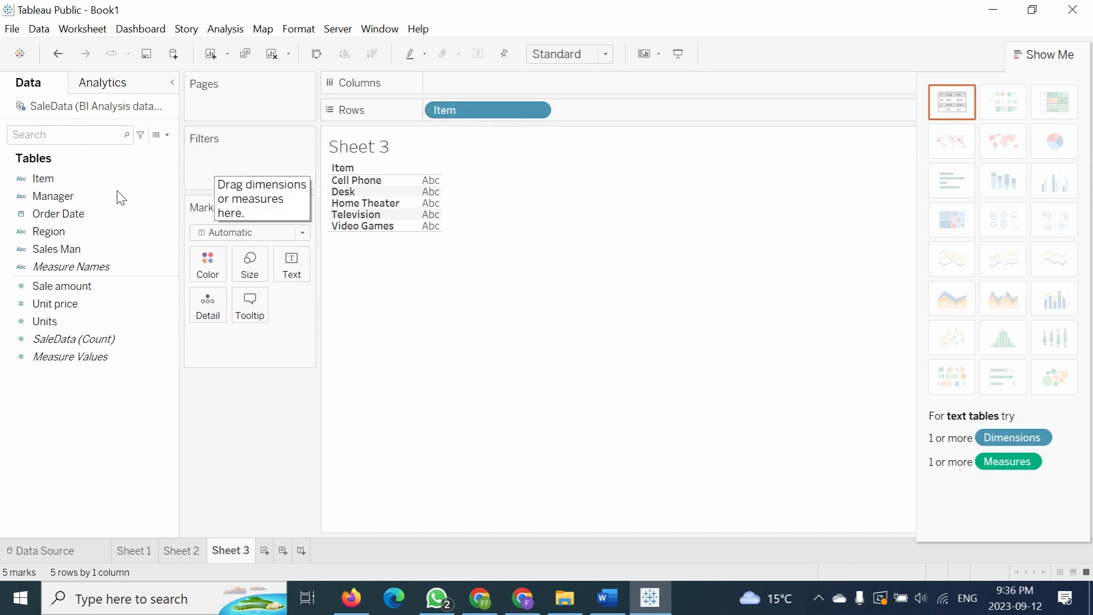
click(59, 234)
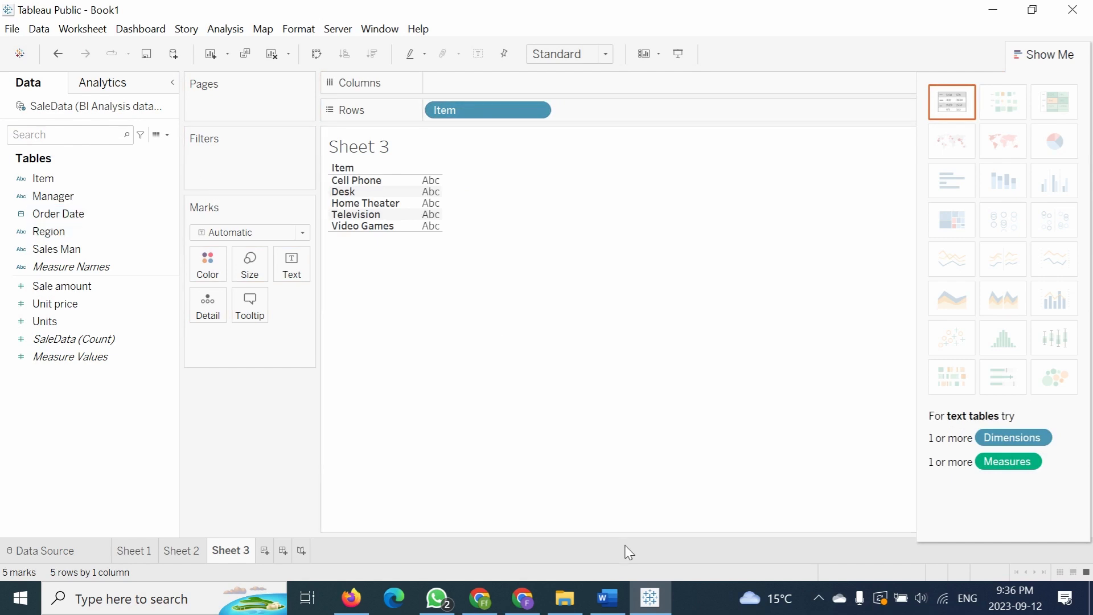
Step: Recheck the tree map requirement in Word, and place Sale amount on Columns in Tableau
click(621, 596)
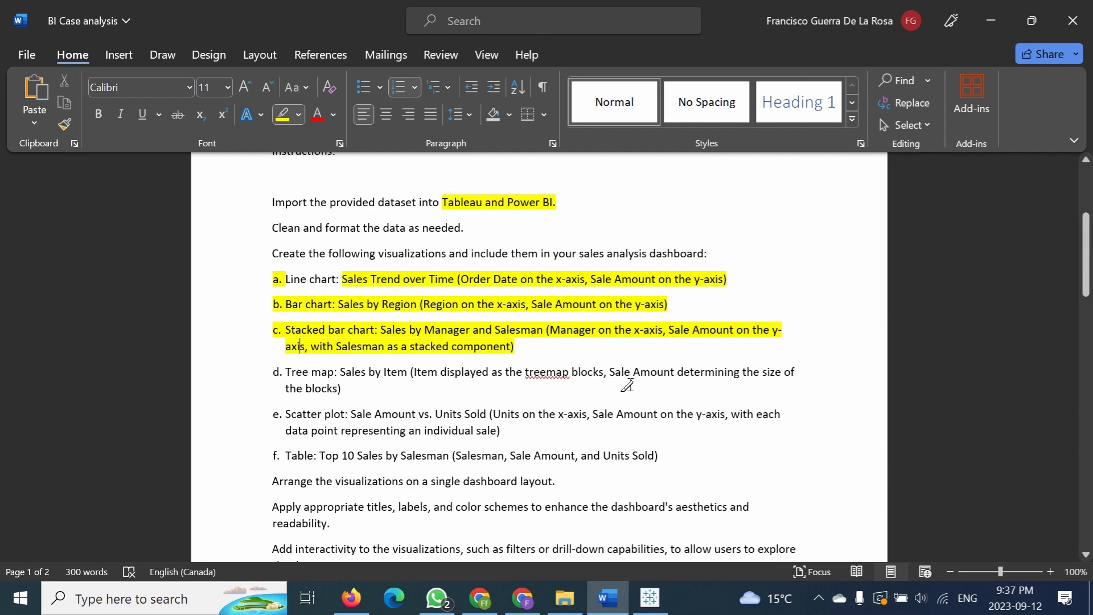
click(996, 21)
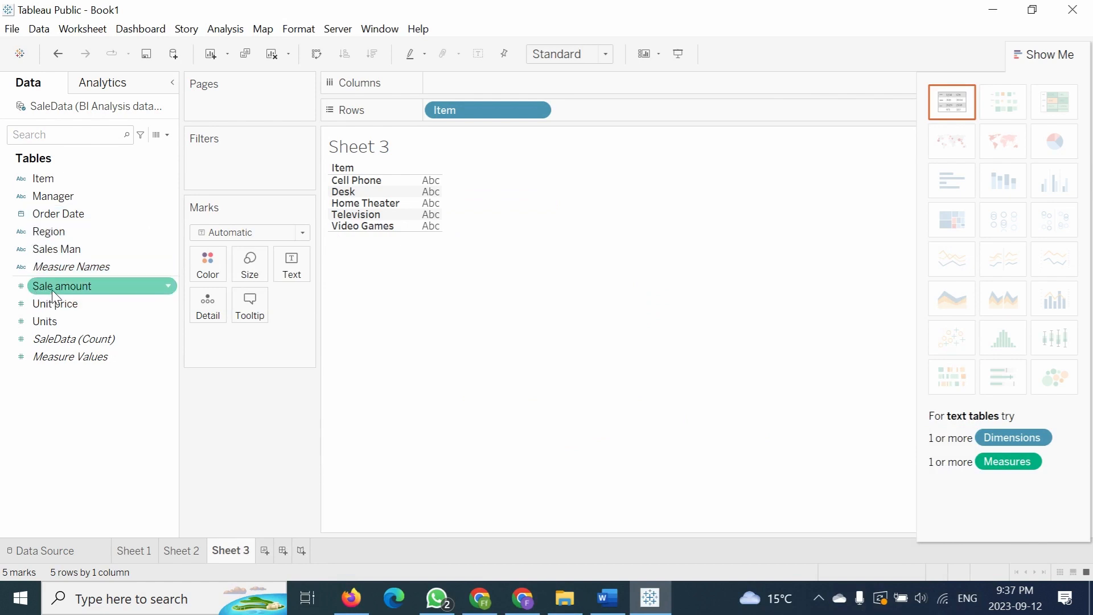
drag(52, 289, 451, 88)
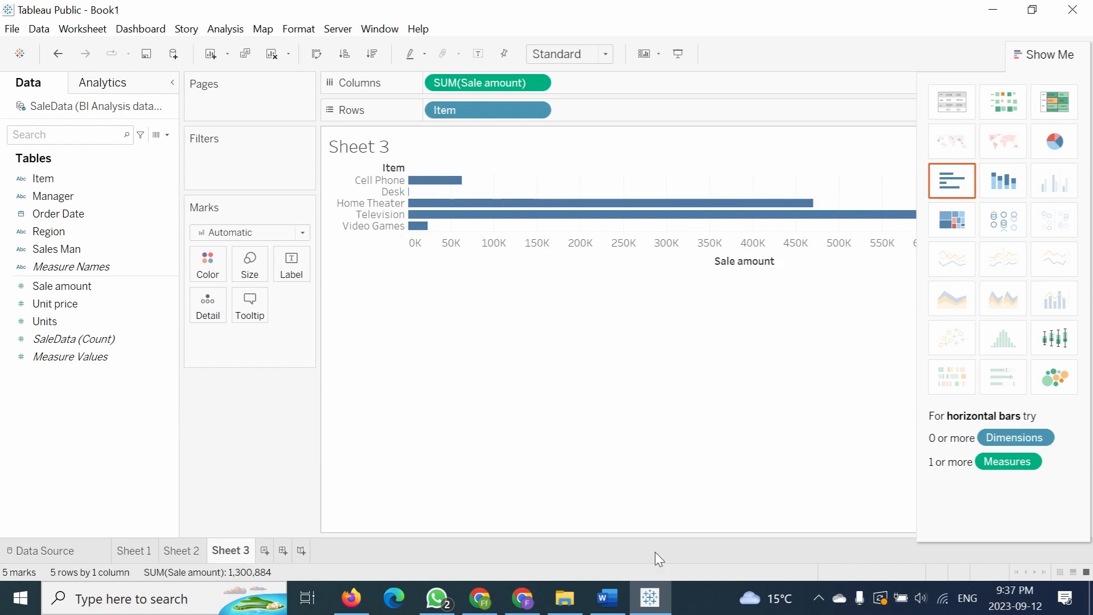
Step: Compare the chart with the requirement in Word, and convert the Item and Sale amount bars in Tableau into a treemap
click(614, 606)
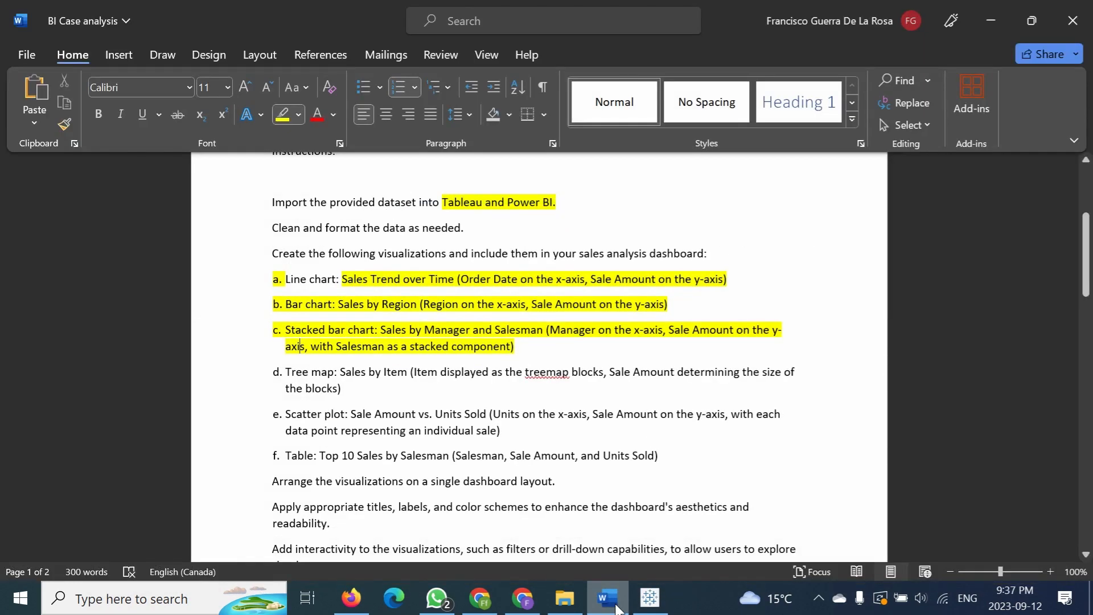
click(615, 608)
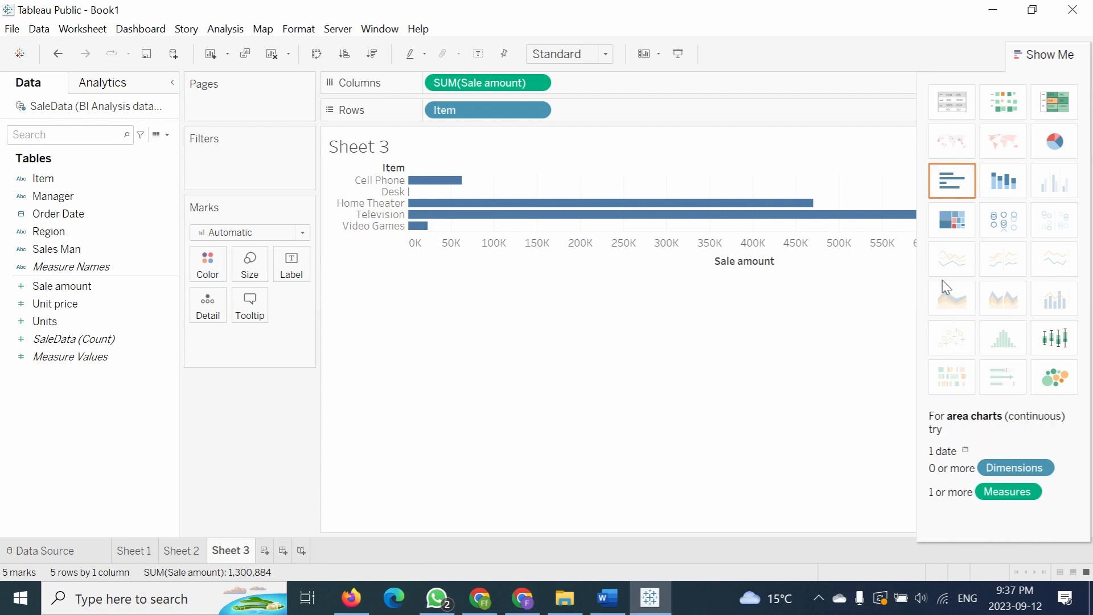
click(954, 226)
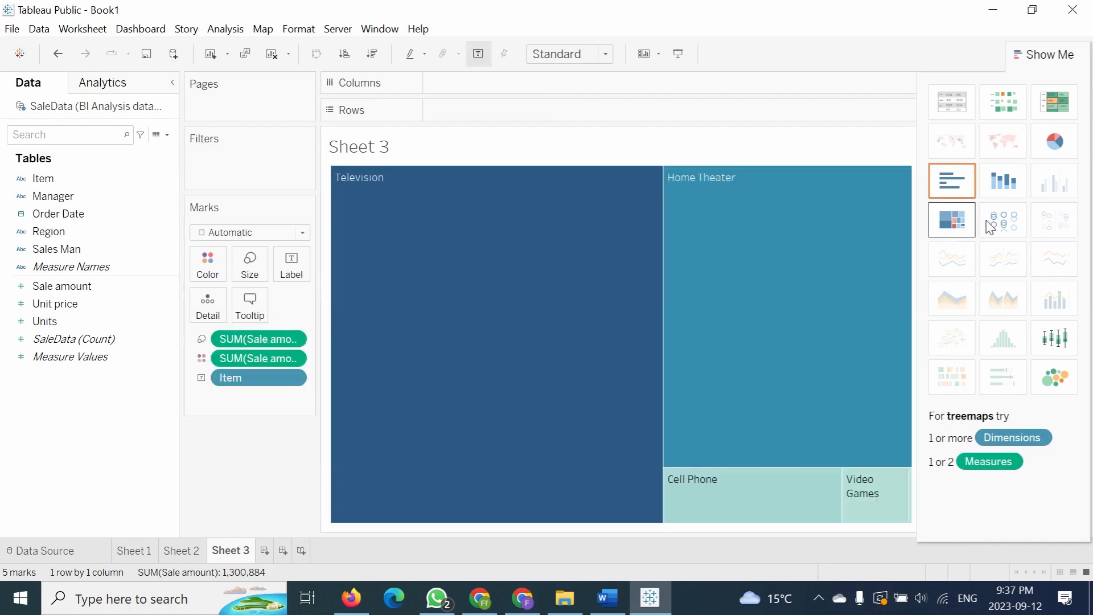
click(1005, 228)
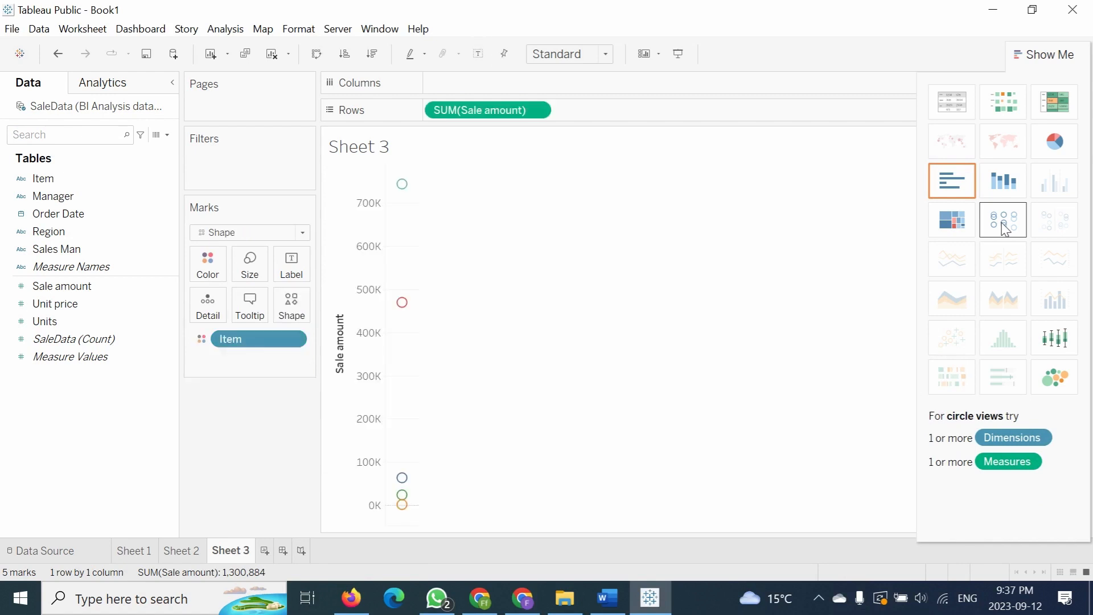
click(963, 229)
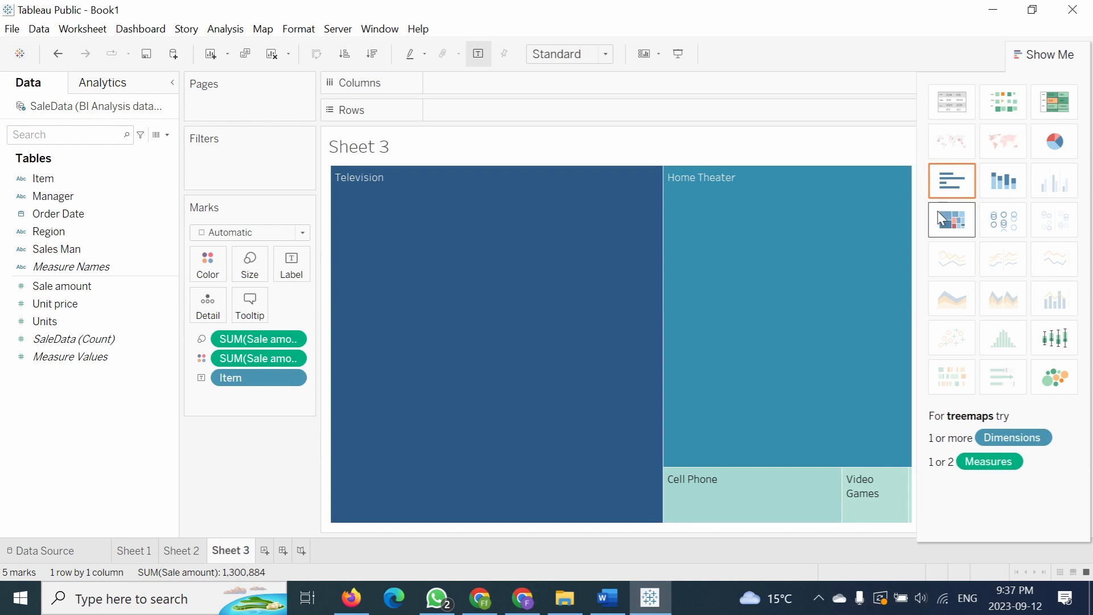
mouse_move(579, 303)
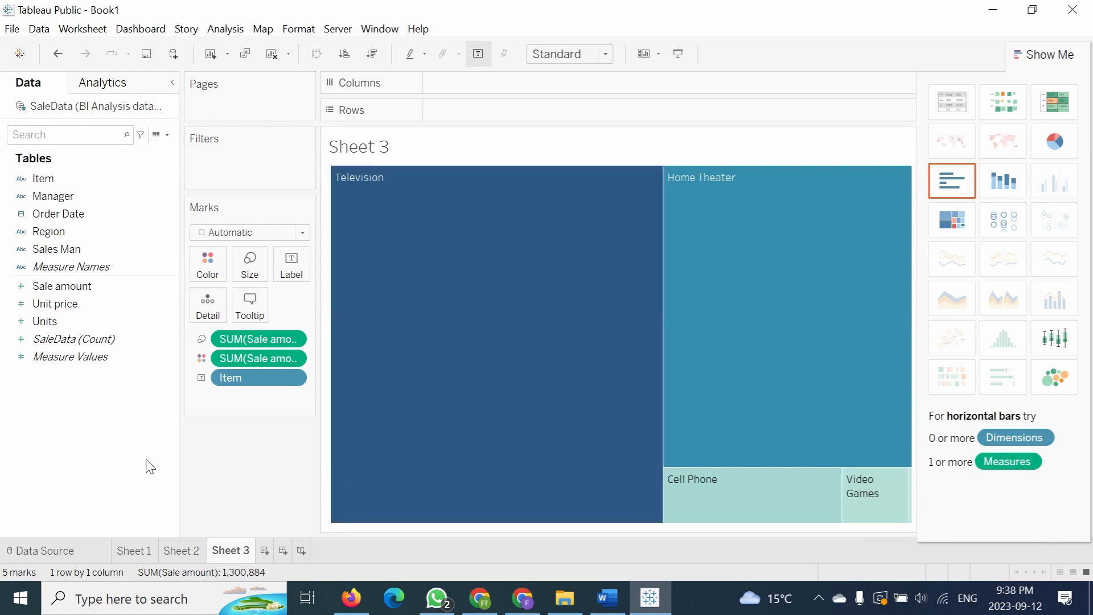
Step: Replace the sheet title placeholder with "Sales by Item", checking the wording in Word, and assign Item to the treemap's color
double_click(372, 151)
click(607, 592)
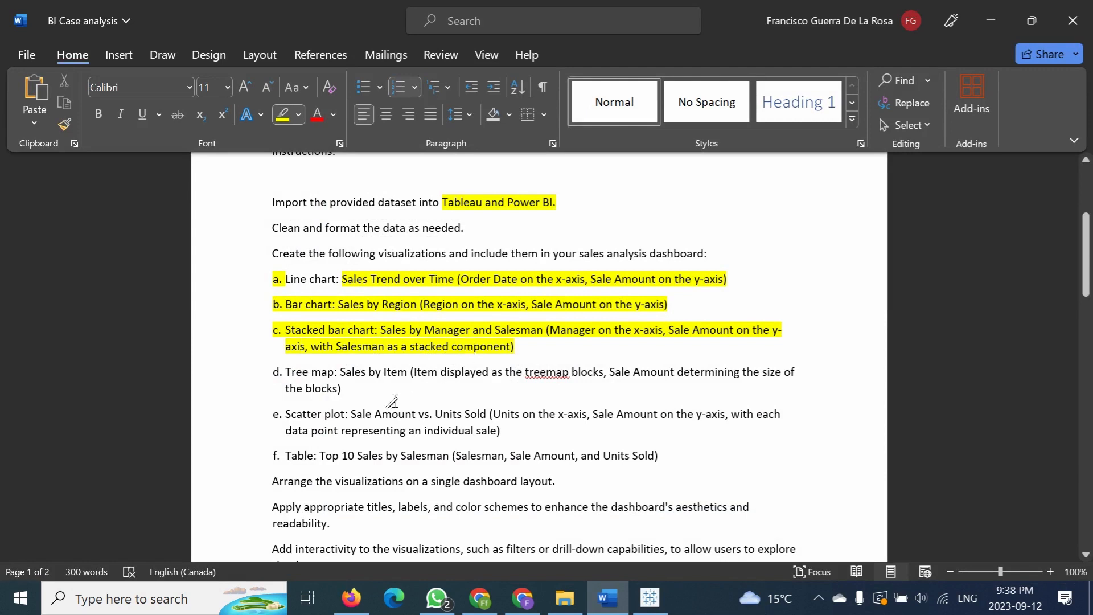
click(650, 598)
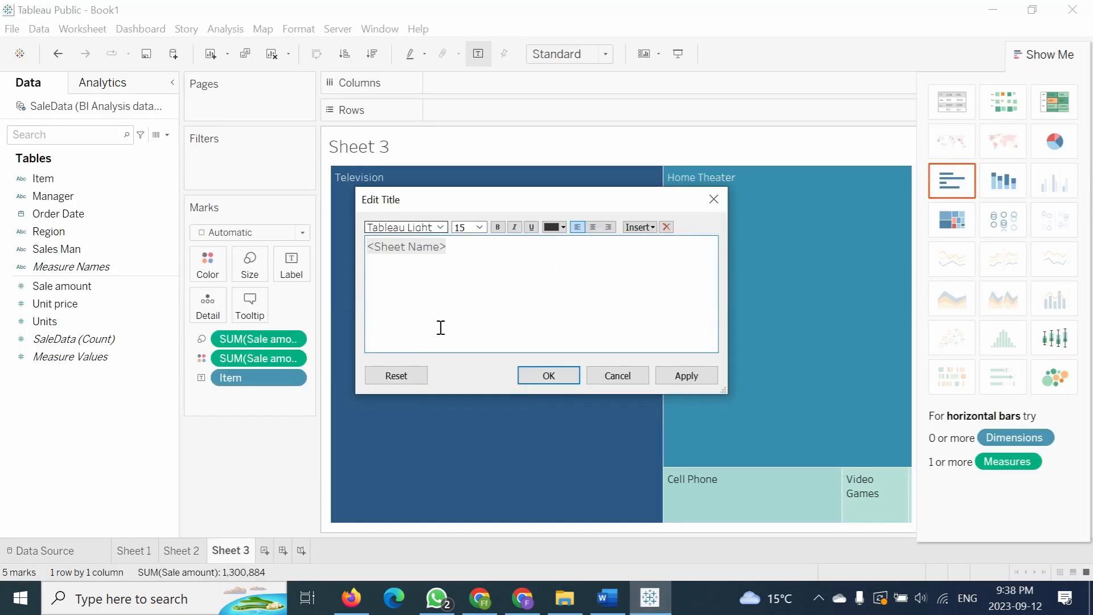
text(Sale)
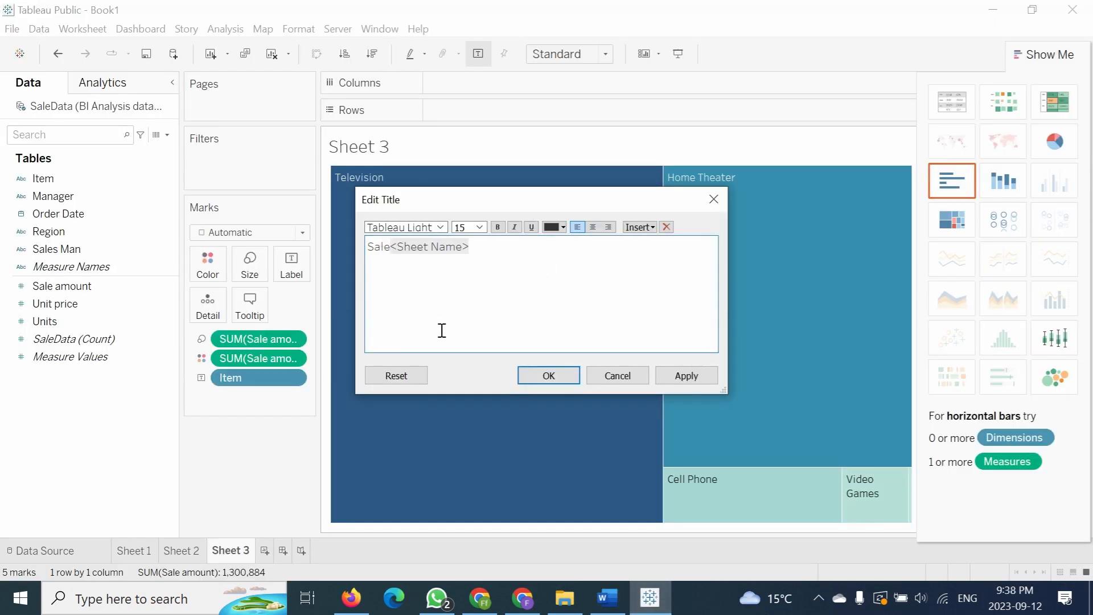
text(s by )
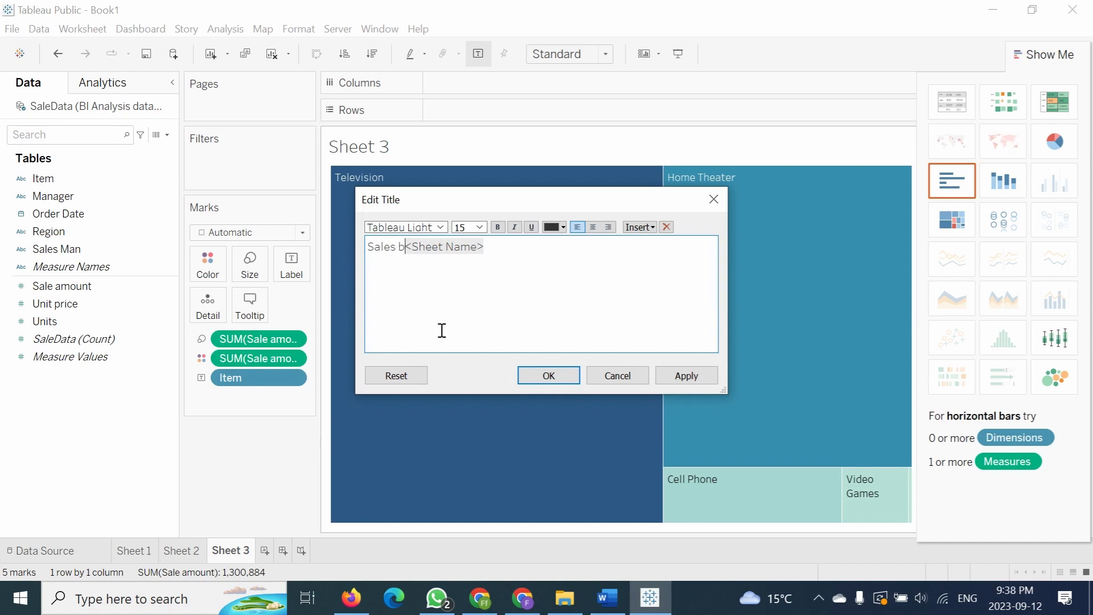
text(Item)
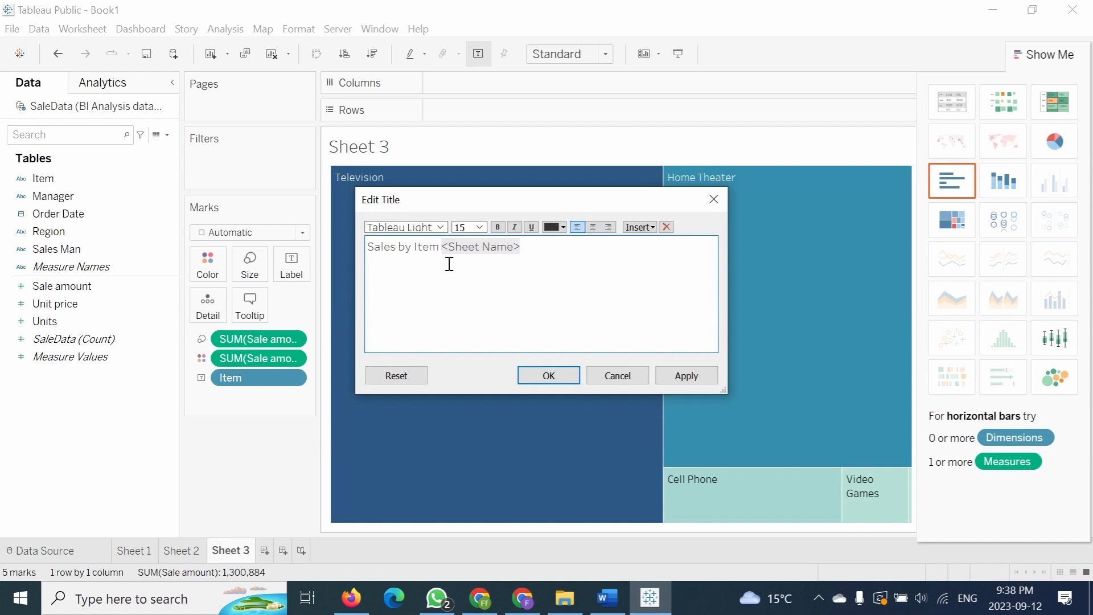
drag(451, 262, 534, 278)
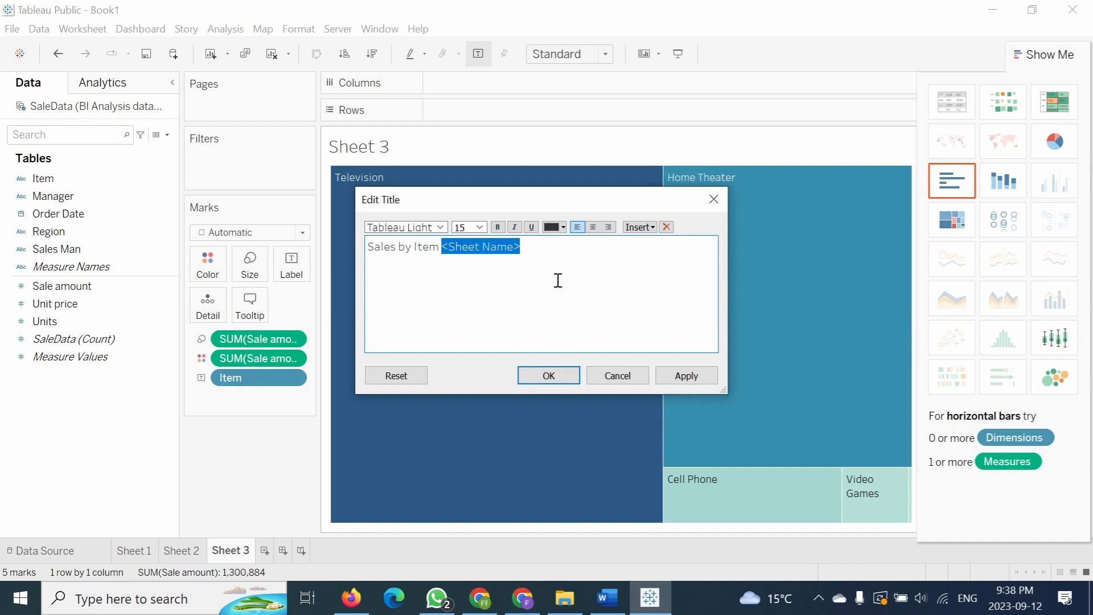
key(BackSpace)
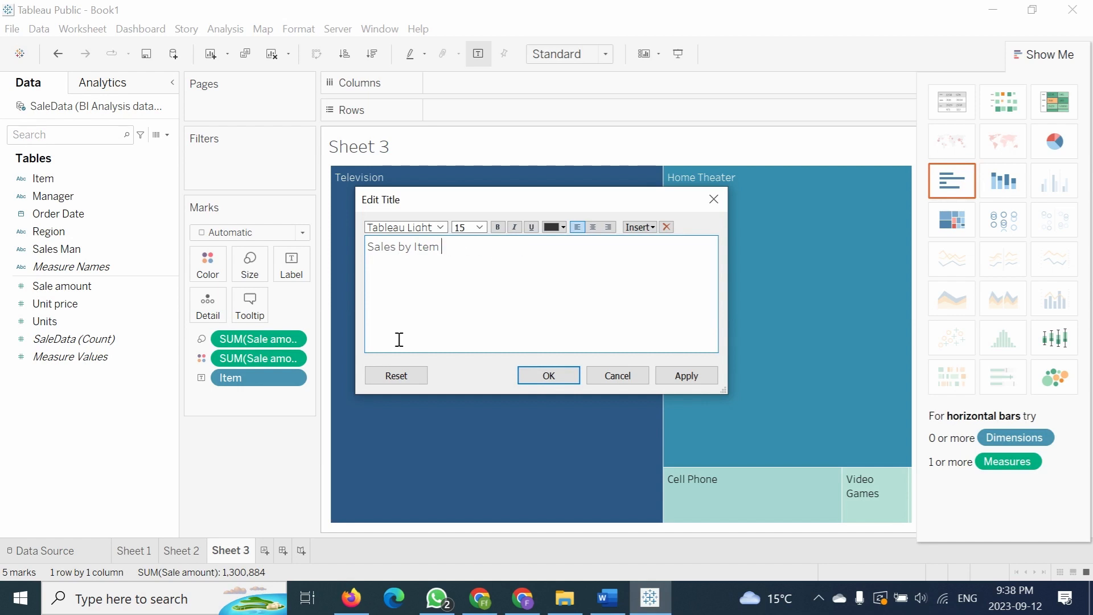
click(543, 377)
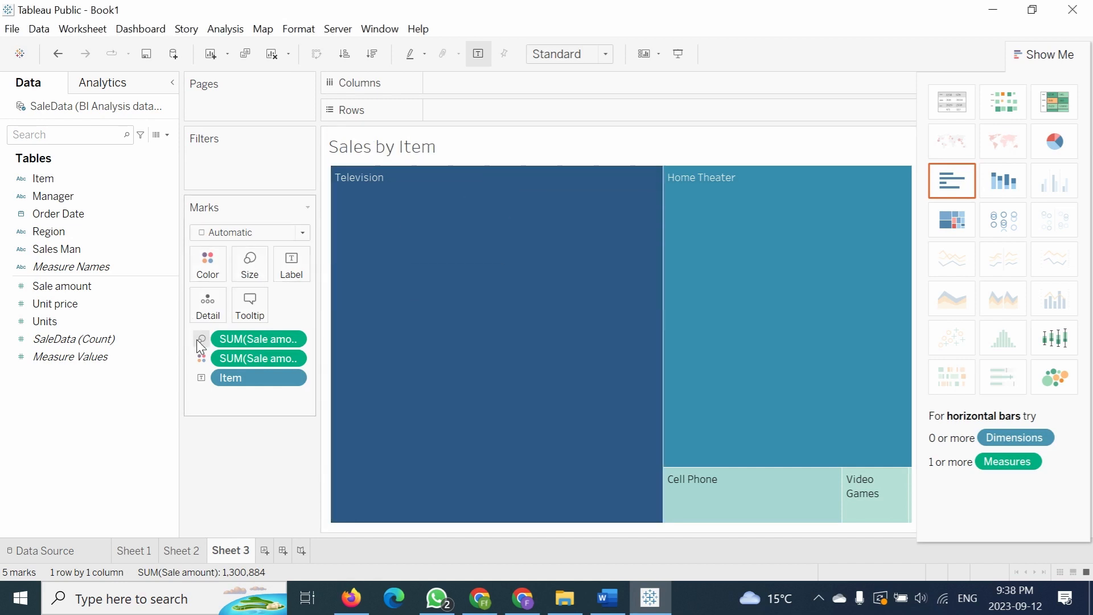
drag(226, 377, 208, 284)
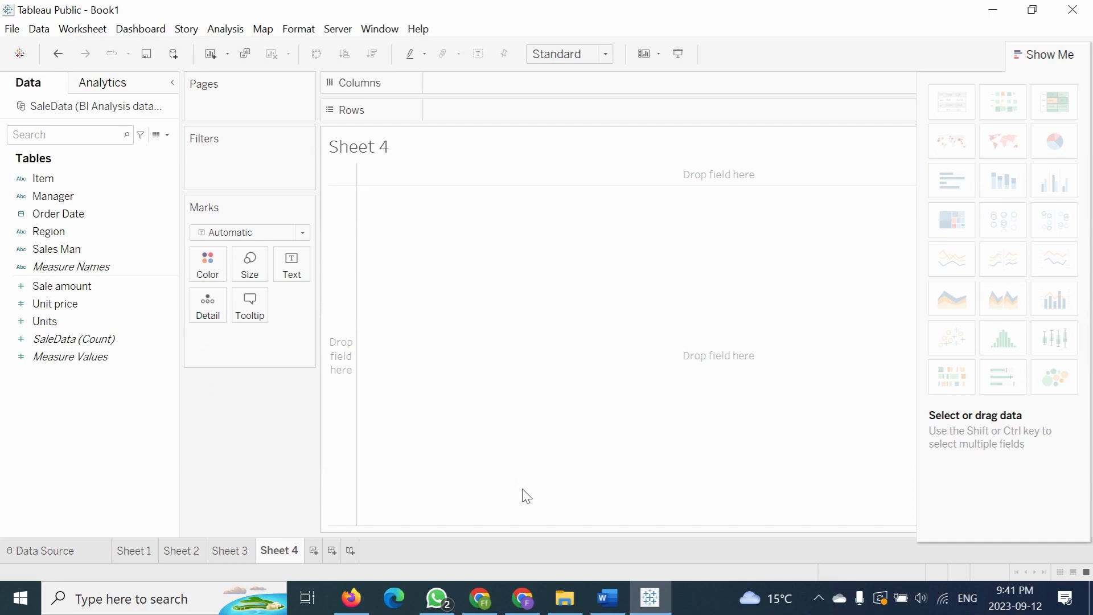
Step: Highlight the scatter plot requirement in yellow in the Word document, and return to Tableau
click(606, 608)
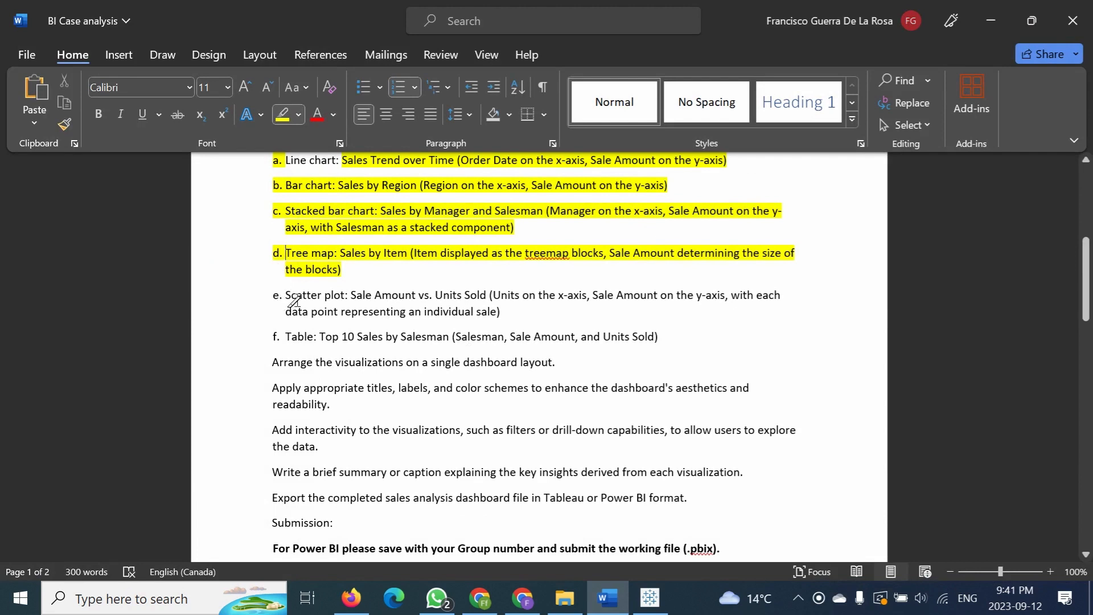
drag(287, 299, 530, 313)
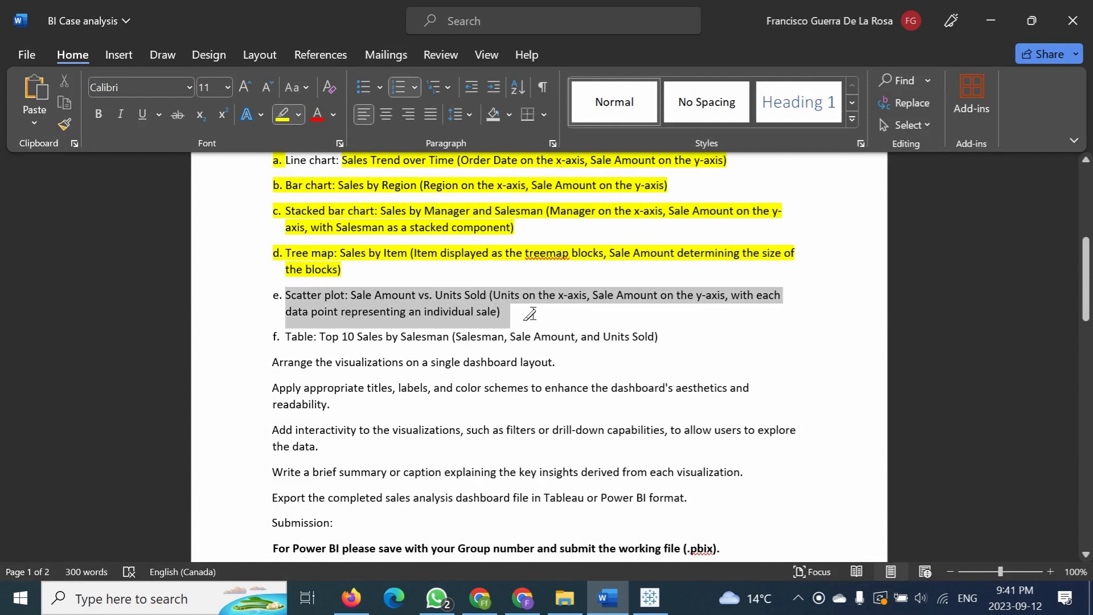
drag(530, 313, 528, 313)
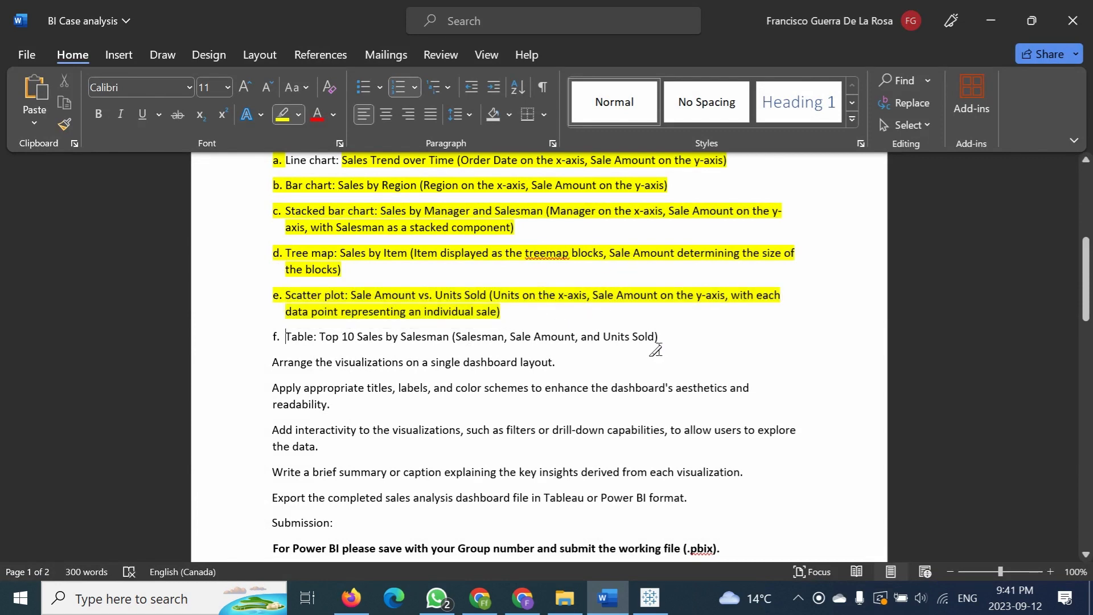
click(641, 594)
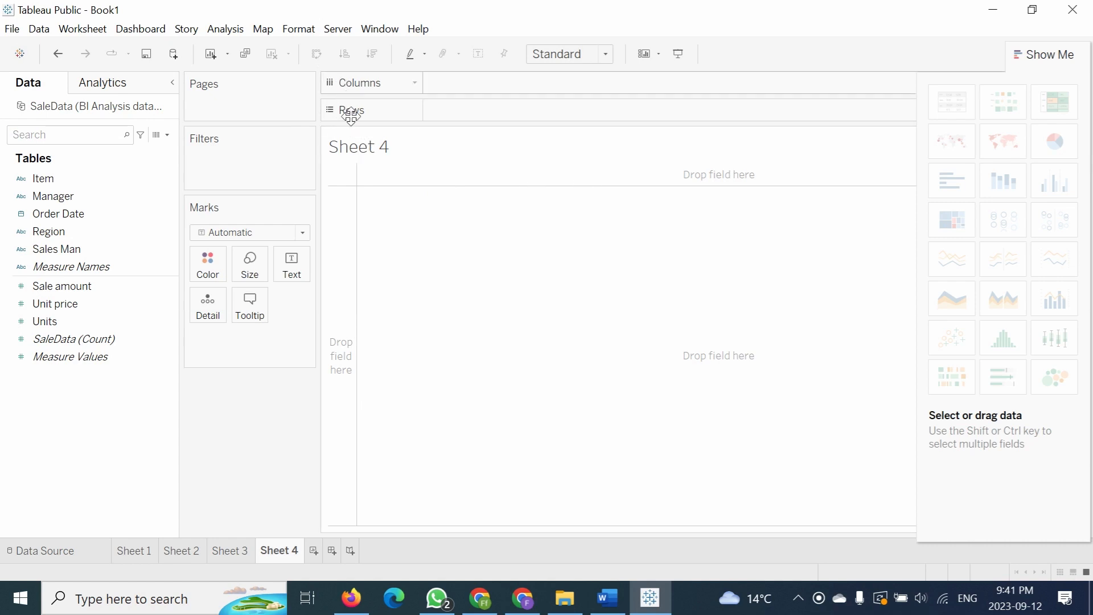
Step: Check the scatter plot requirement in Word, and place Sale amount on Rows of the empty Tableau sheet
click(607, 604)
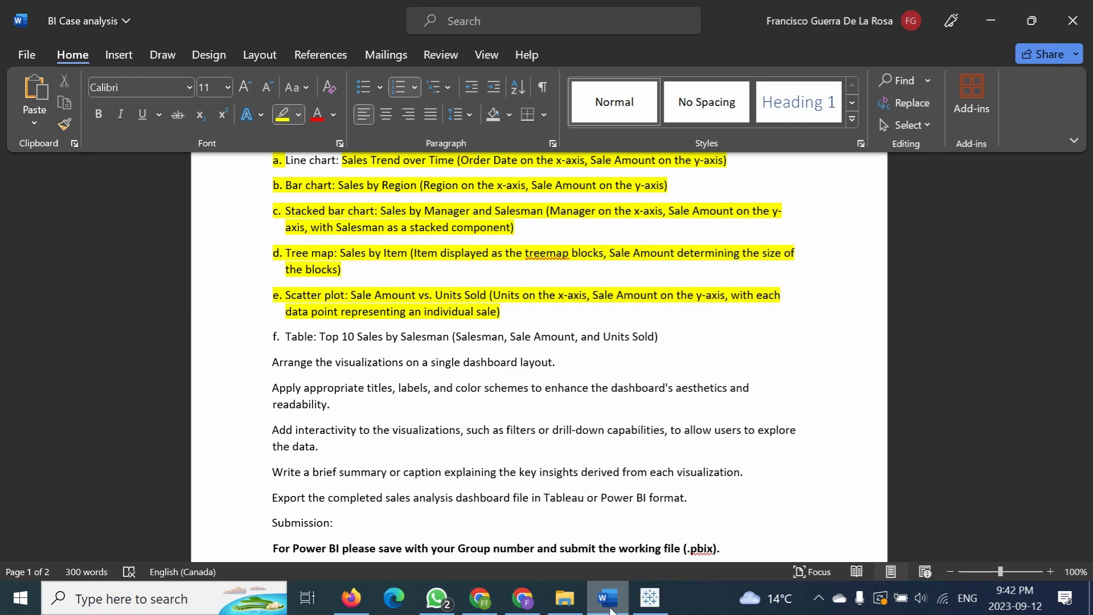
click(609, 602)
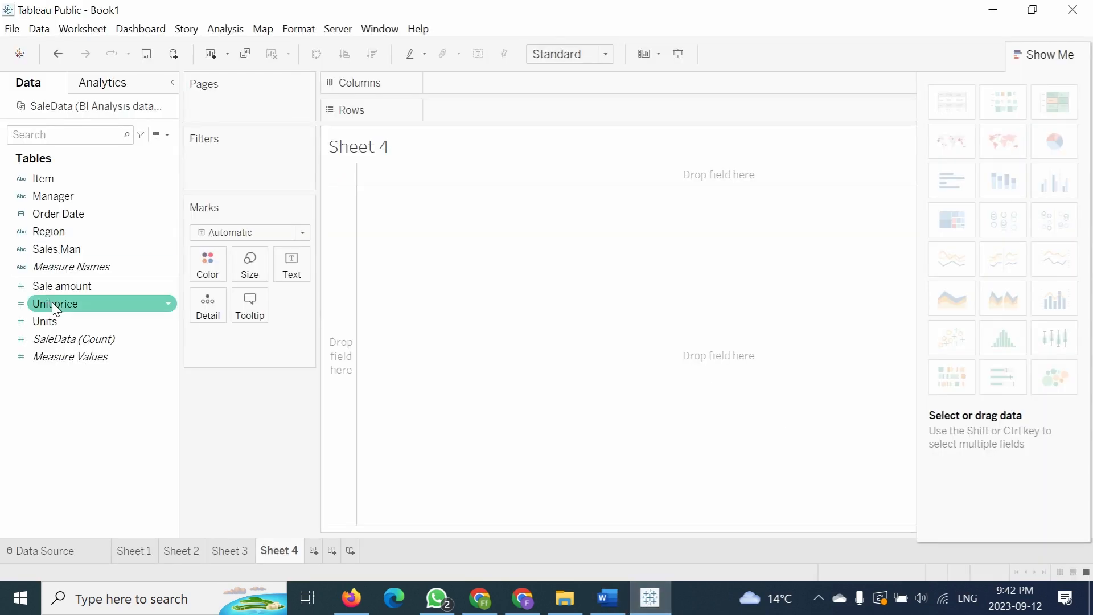
drag(66, 284, 508, 110)
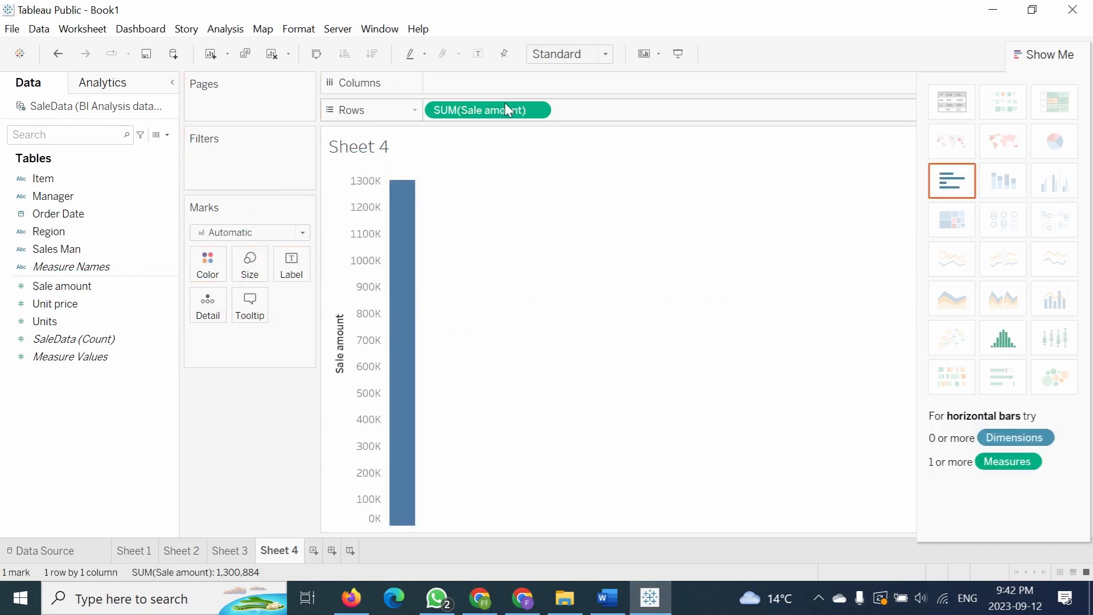
Step: Recheck the scatter plot axes in Word, and move Sale amount from Rows to Columns in Tableau
click(600, 601)
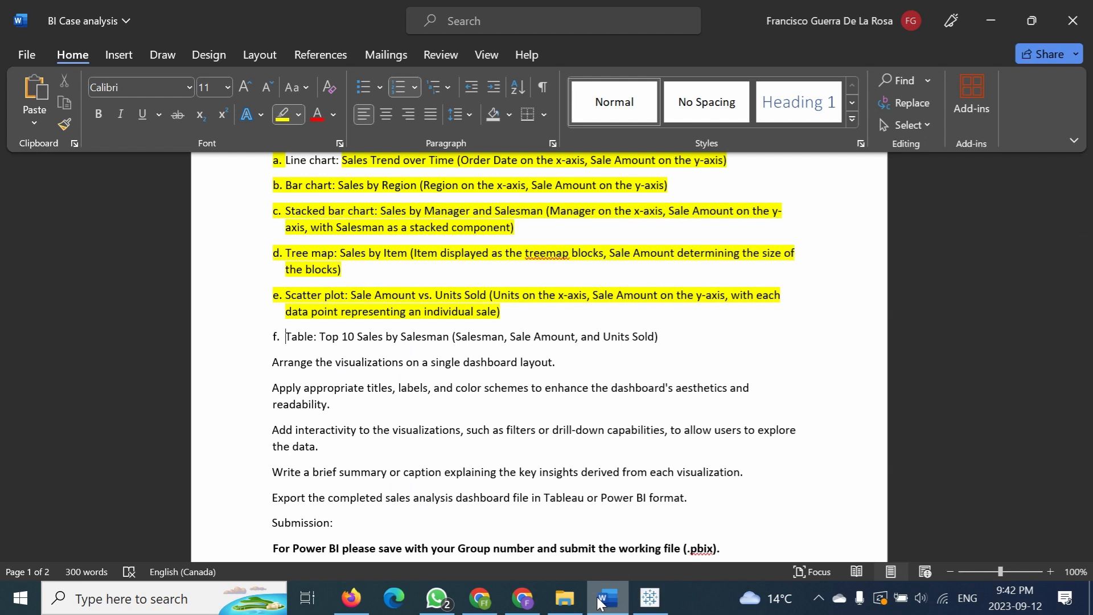
click(600, 602)
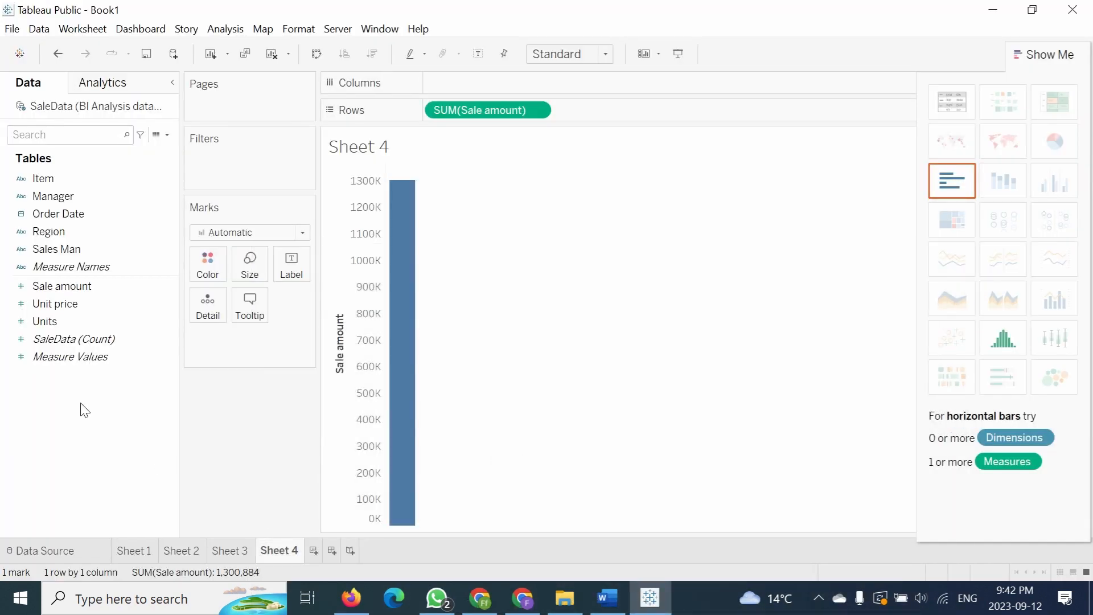
click(617, 599)
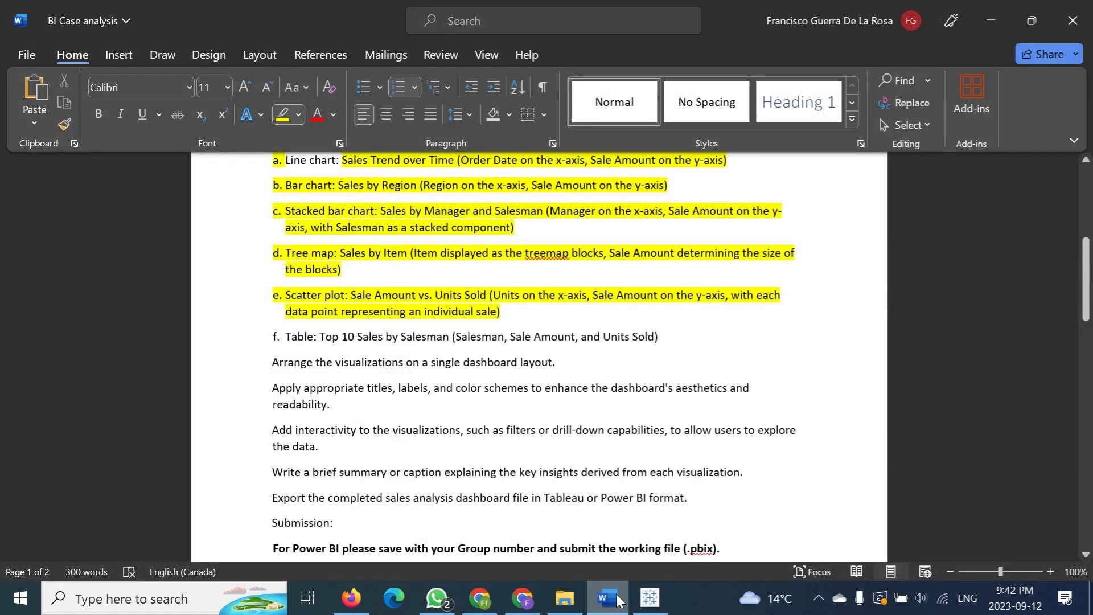
click(617, 599)
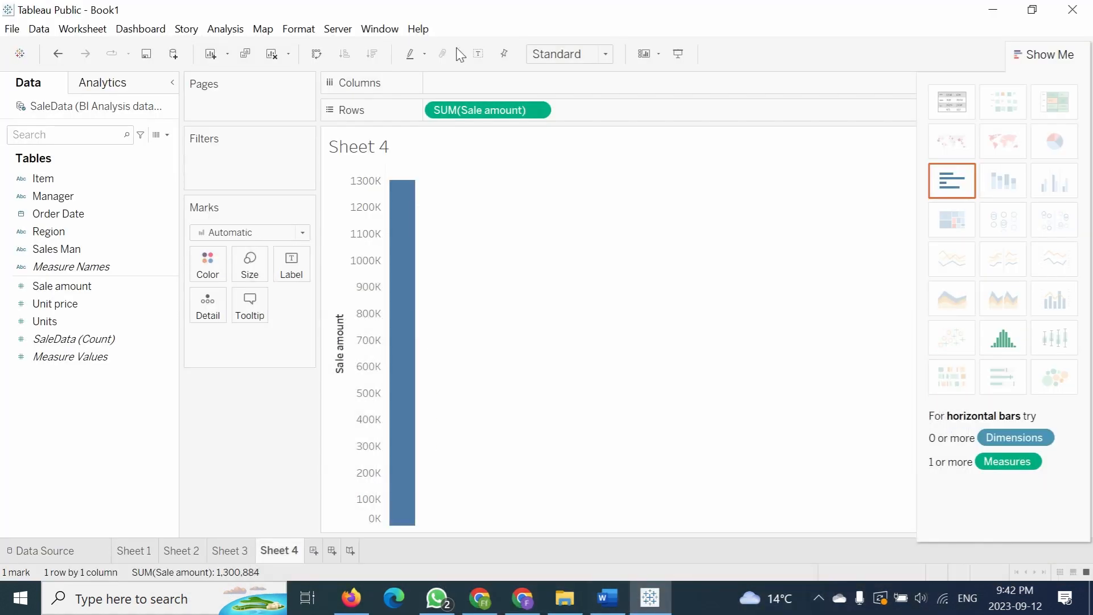
drag(481, 112, 514, 86)
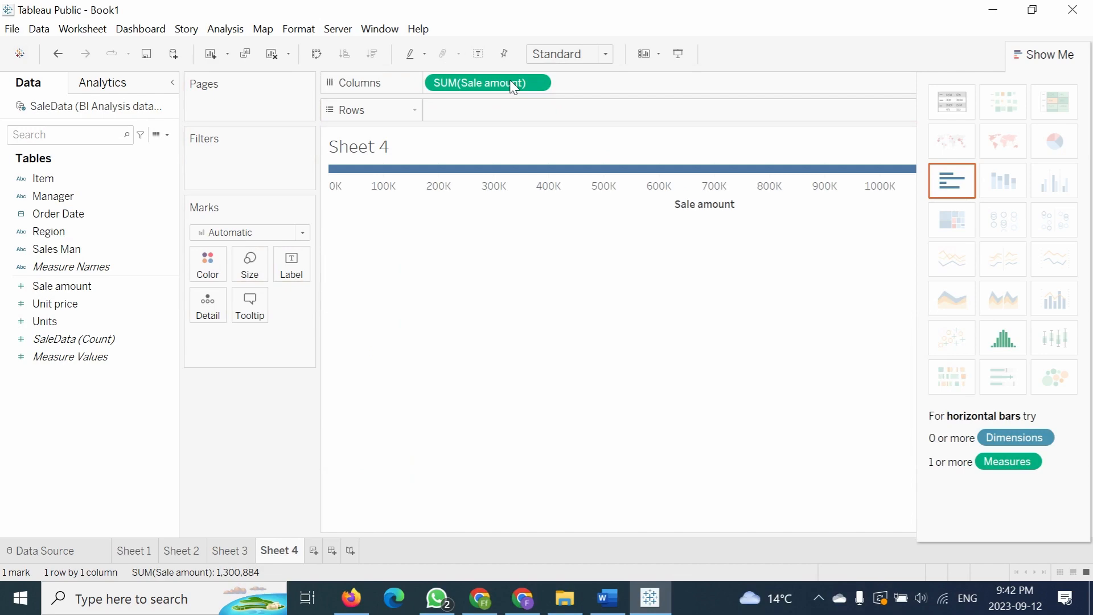
Step: Recheck the scatter plot axes in Word, and place Units on Rows in Tableau
click(622, 609)
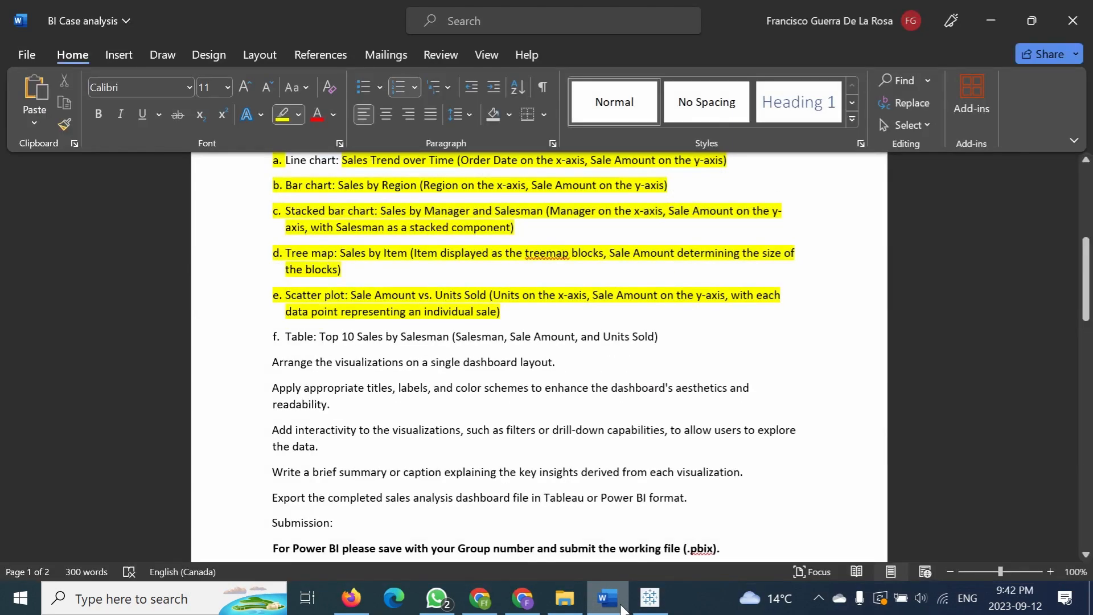
click(622, 609)
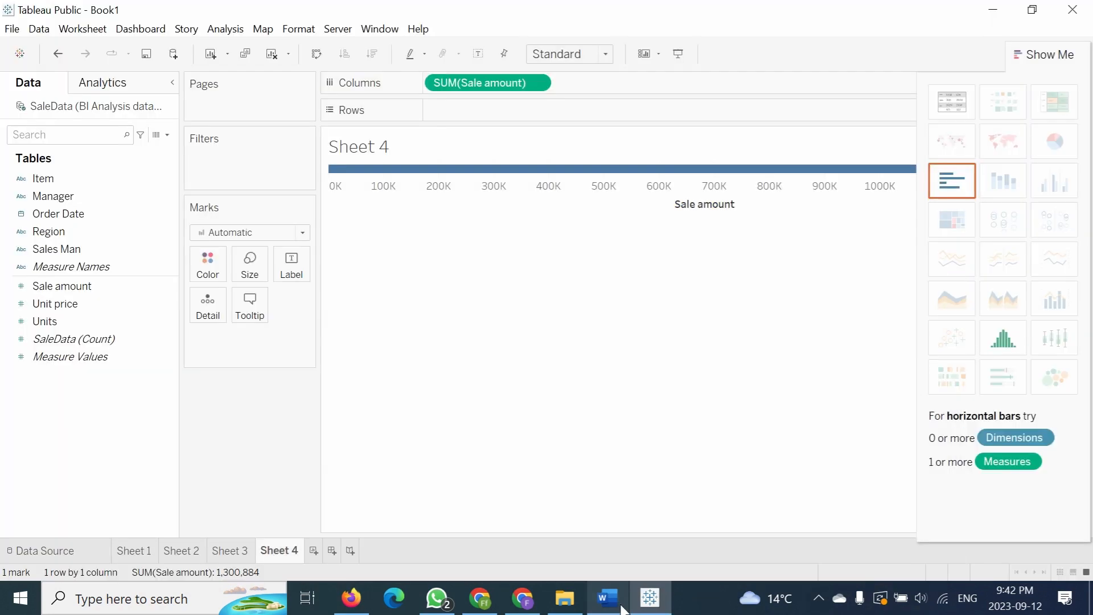
drag(36, 315, 450, 114)
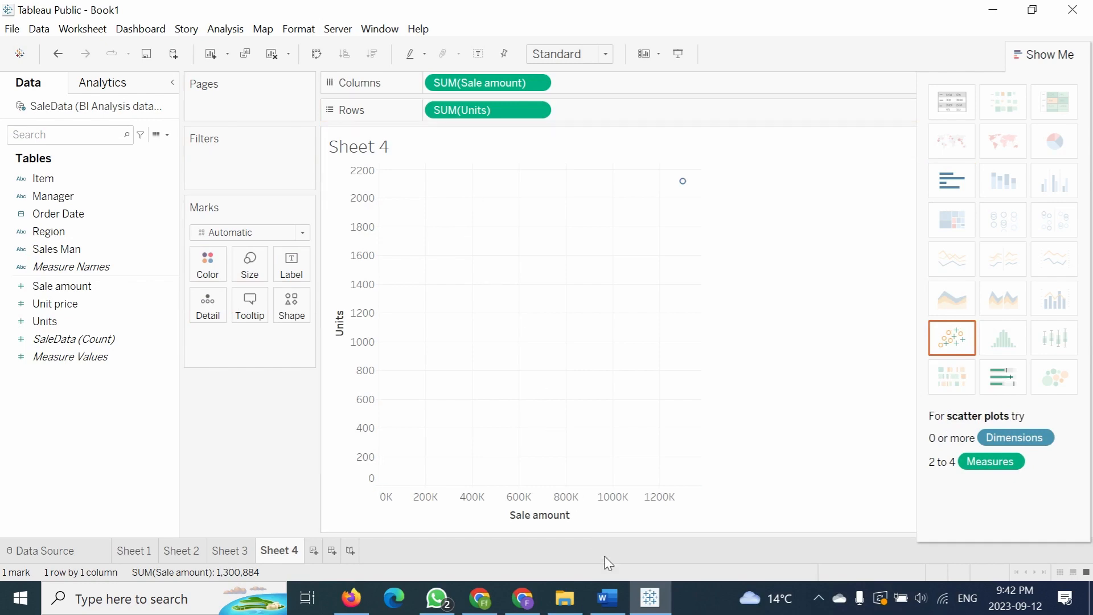
Step: Review the scatter plot requirement in Word again, and add Unit price to Rows after Units in Tableau
click(655, 602)
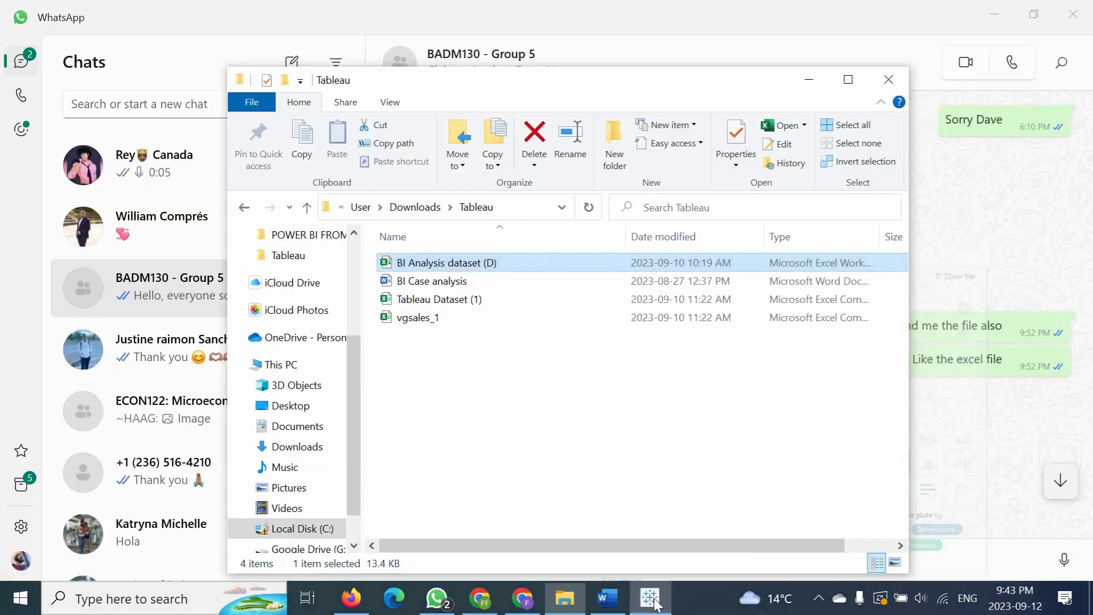
click(654, 602)
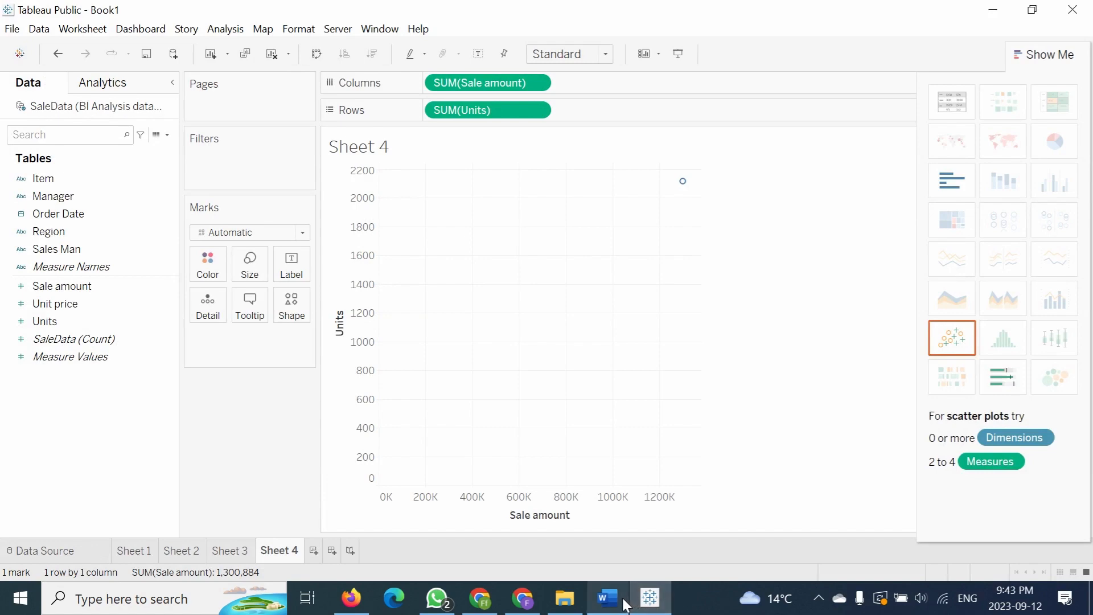
mouse_move(607, 601)
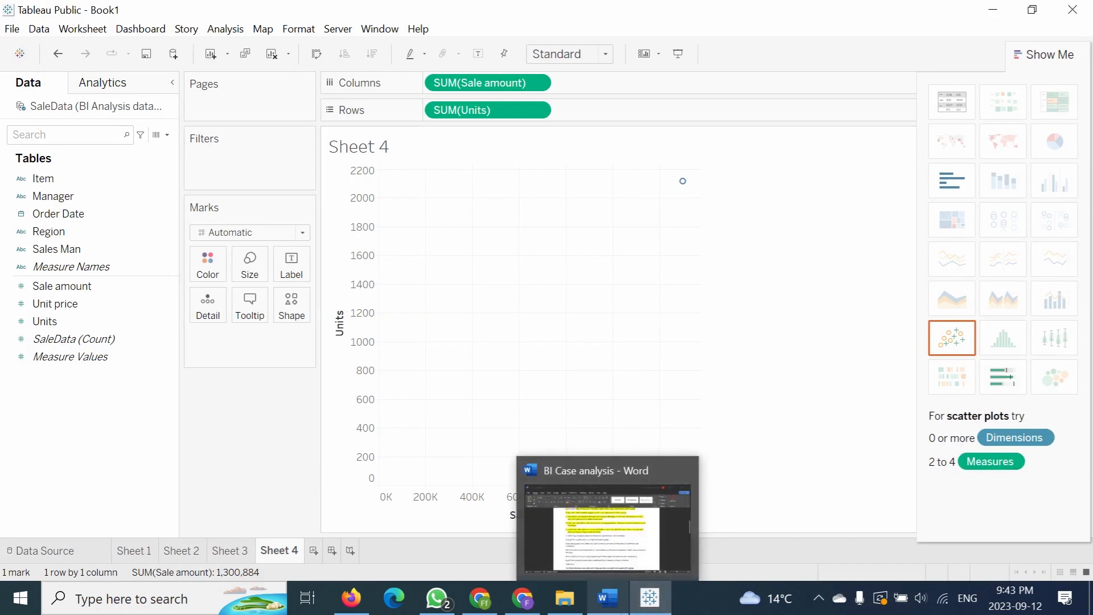
click(609, 603)
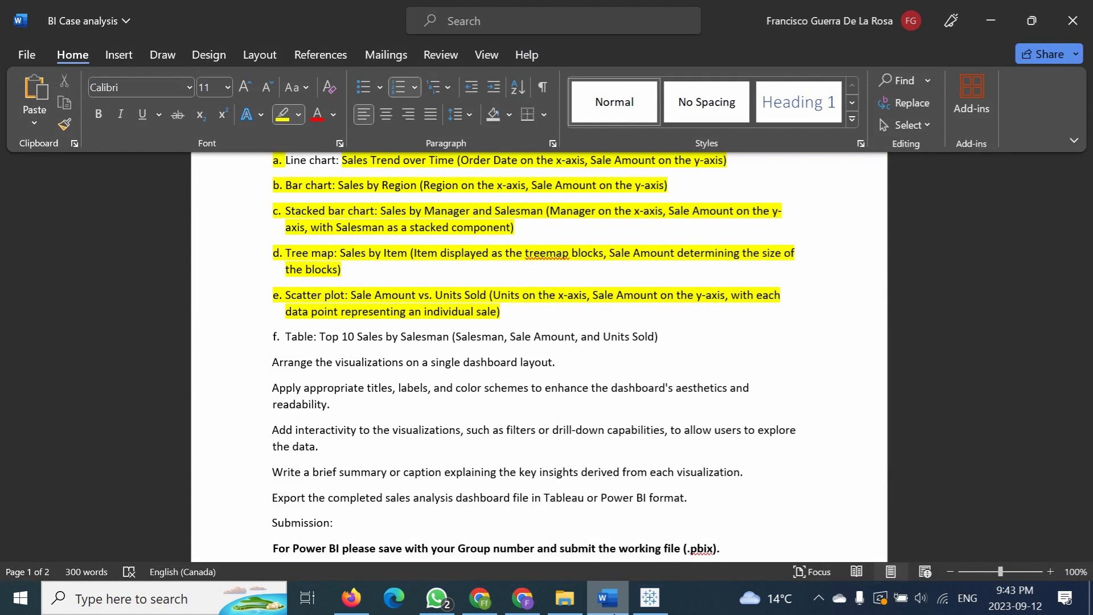
click(609, 603)
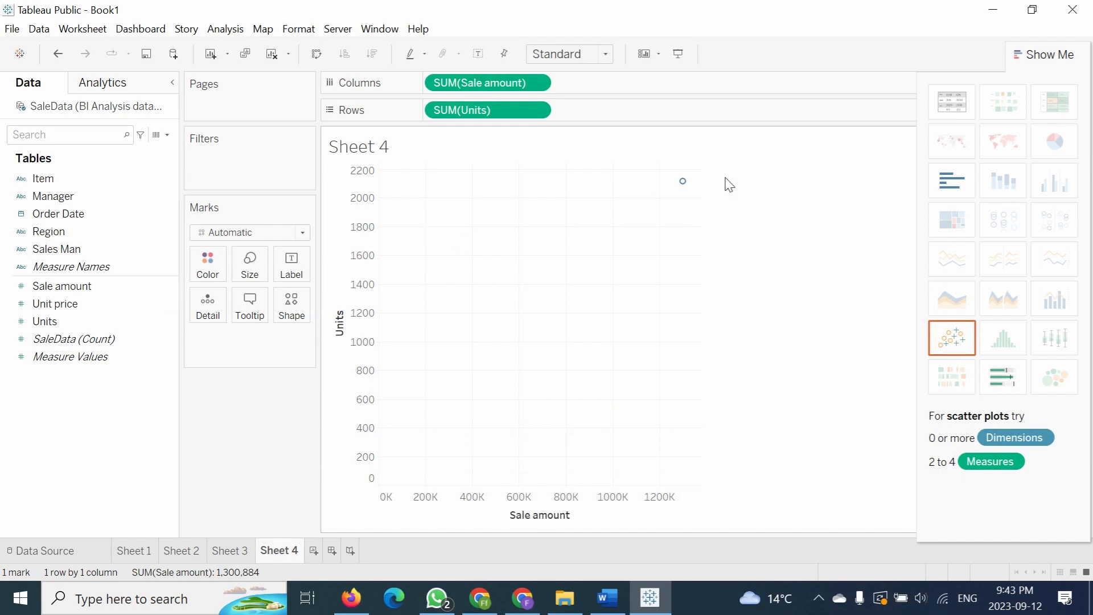
mouse_move(685, 191)
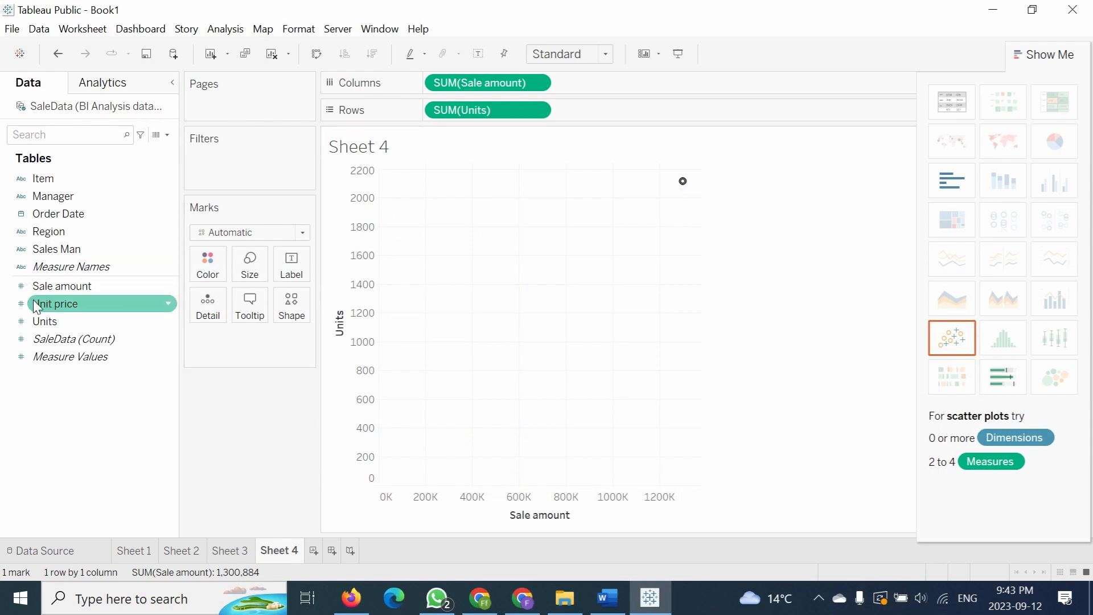
drag(37, 303, 580, 120)
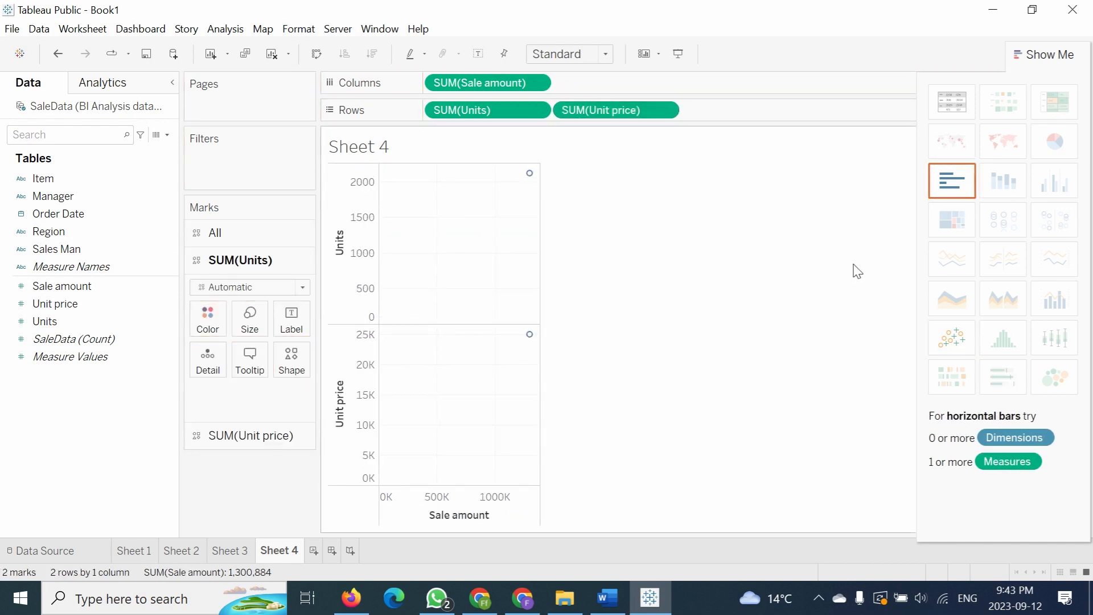
mouse_move(538, 338)
mouse_move(533, 186)
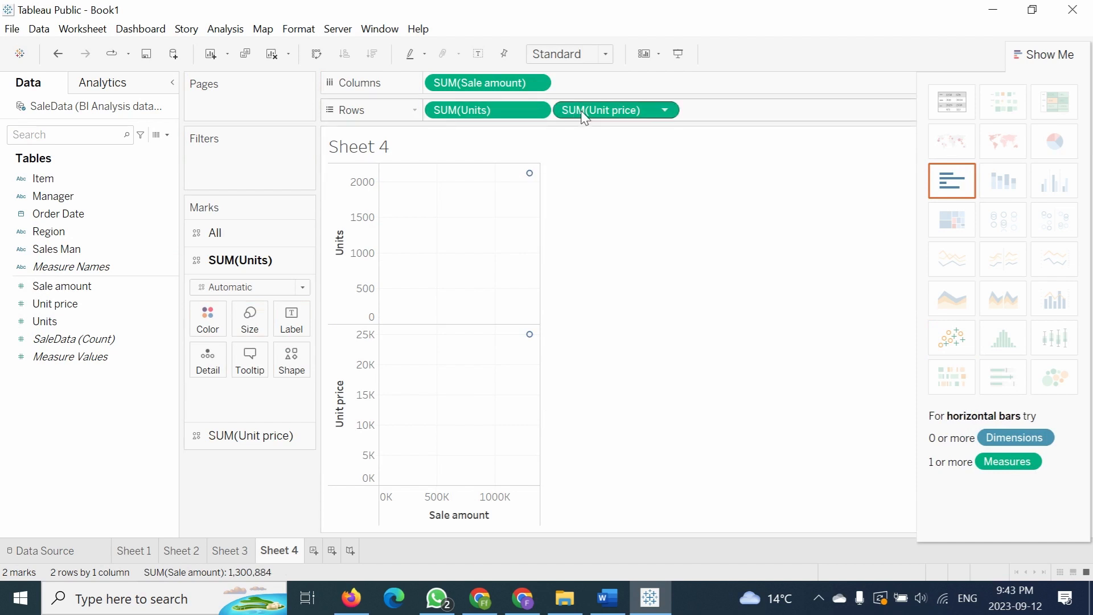
Step: Create a new Tableau worksheet, and highlight the Top 10 Sales by Salesman table requirement in yellow in the Word document
click(1068, 555)
key(ctrl+m)
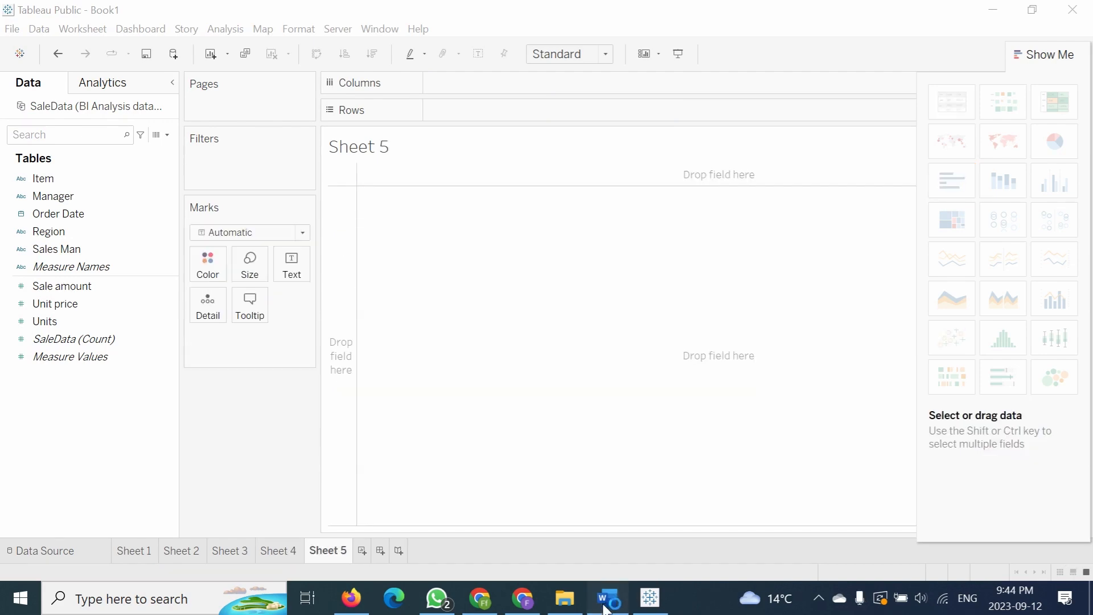
click(607, 597)
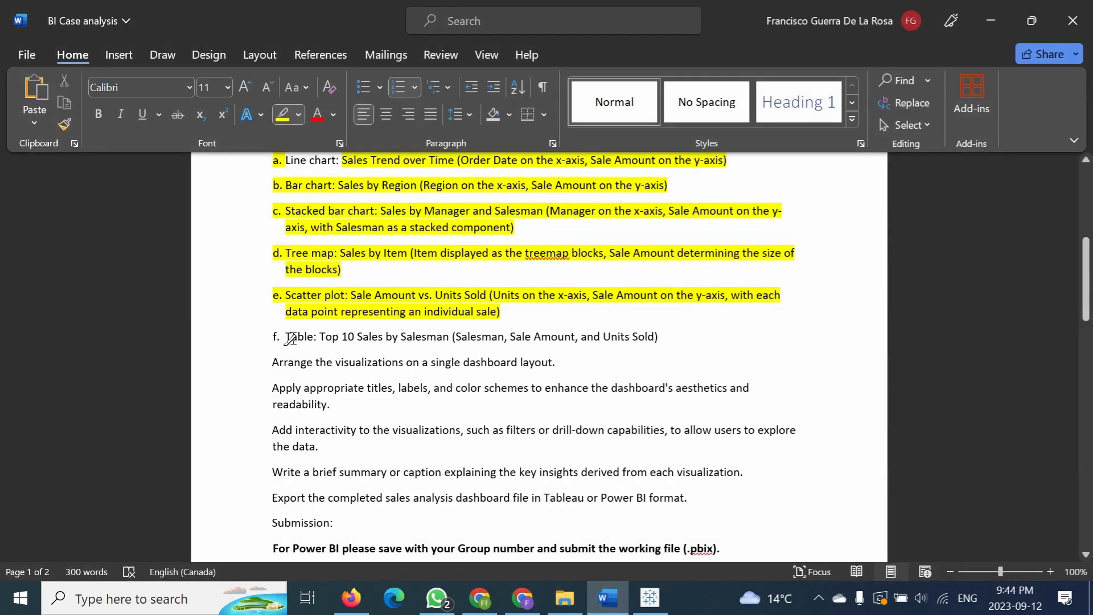
drag(291, 337, 680, 355)
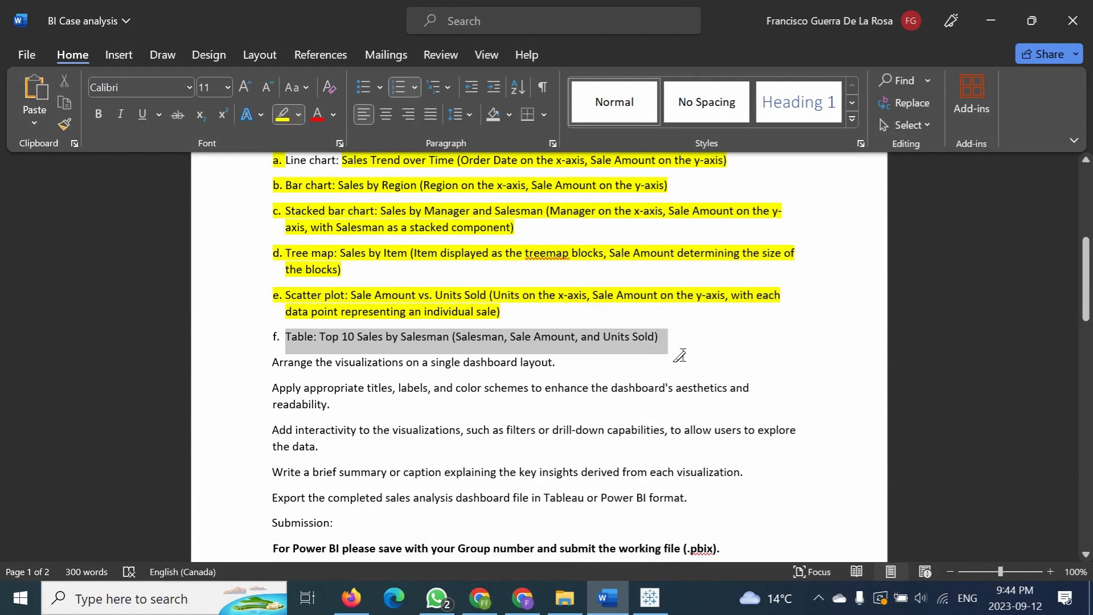
drag(680, 355, 680, 356)
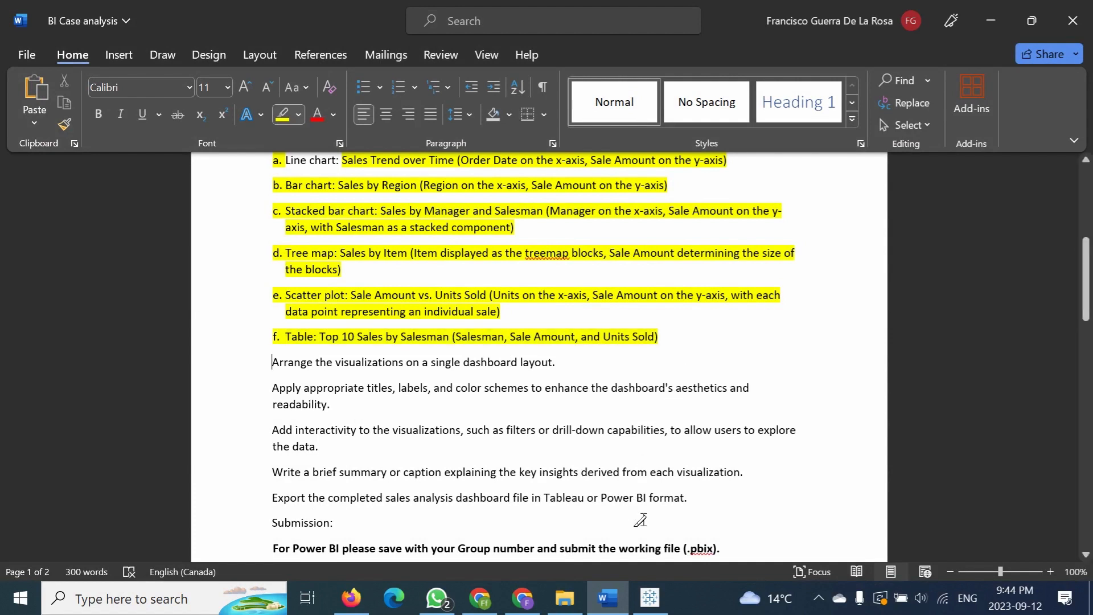
Step: Return to Tableau, place Sales Man on Rows and Sale amount on Columns, and sort the salesmen in descending order of sale amount
click(652, 596)
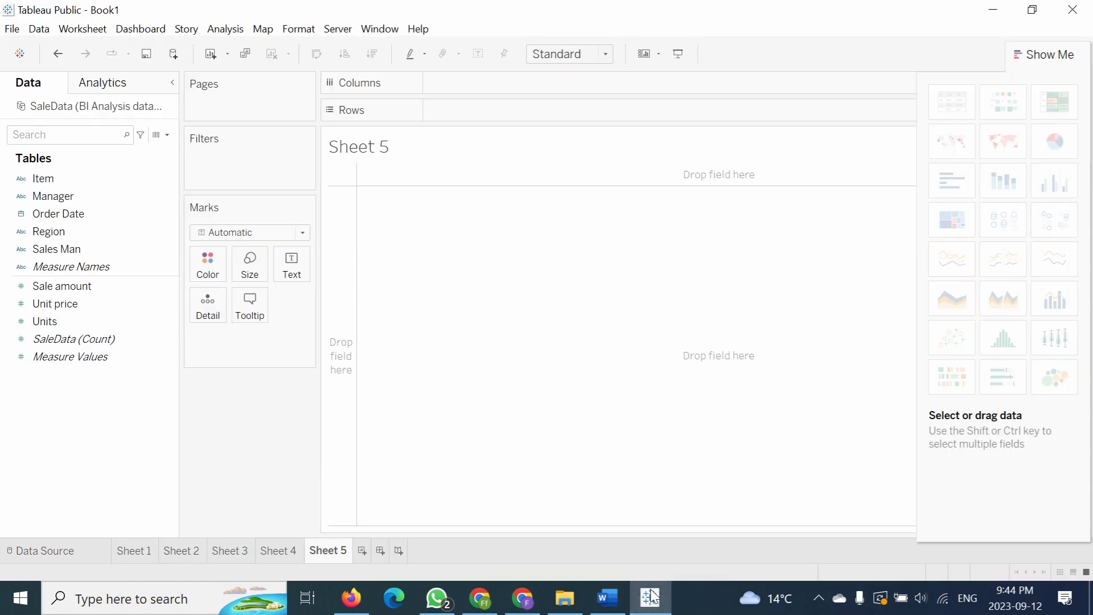
click(75, 253)
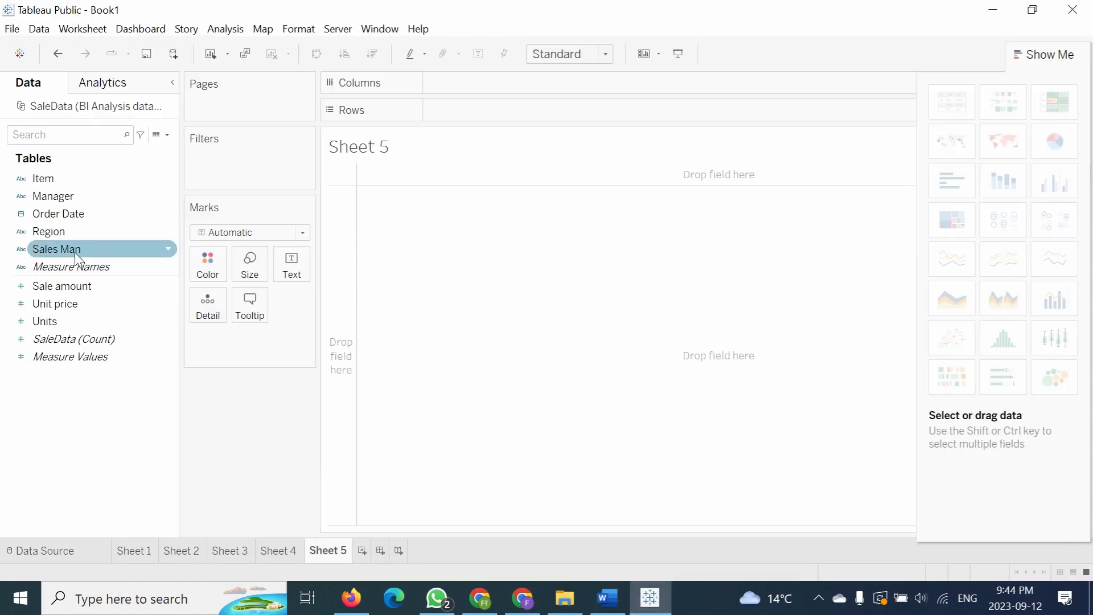
drag(74, 251, 481, 120)
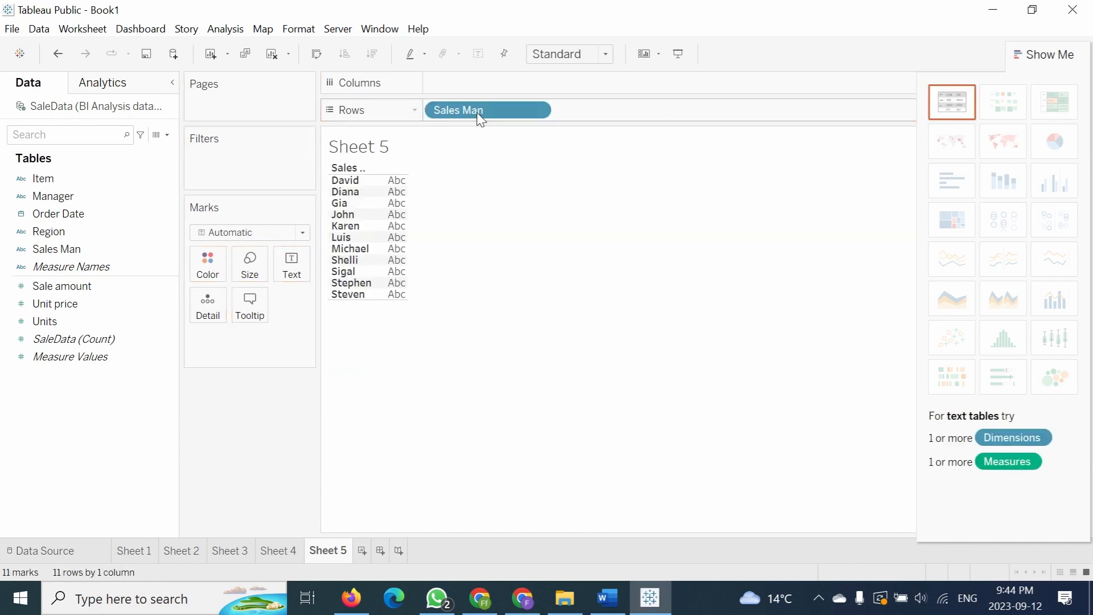
click(608, 597)
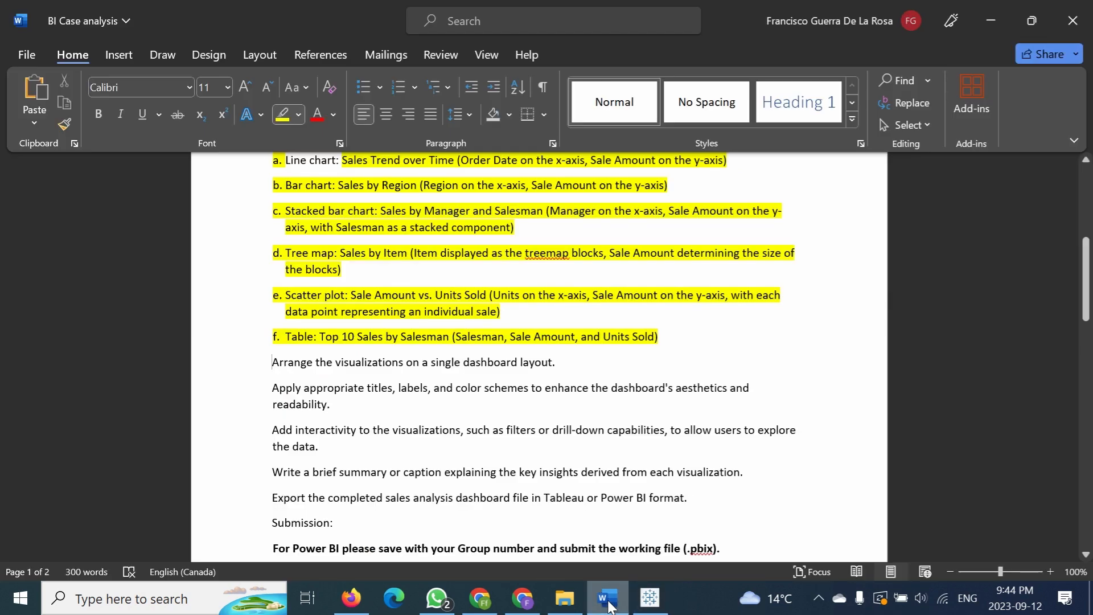
click(608, 599)
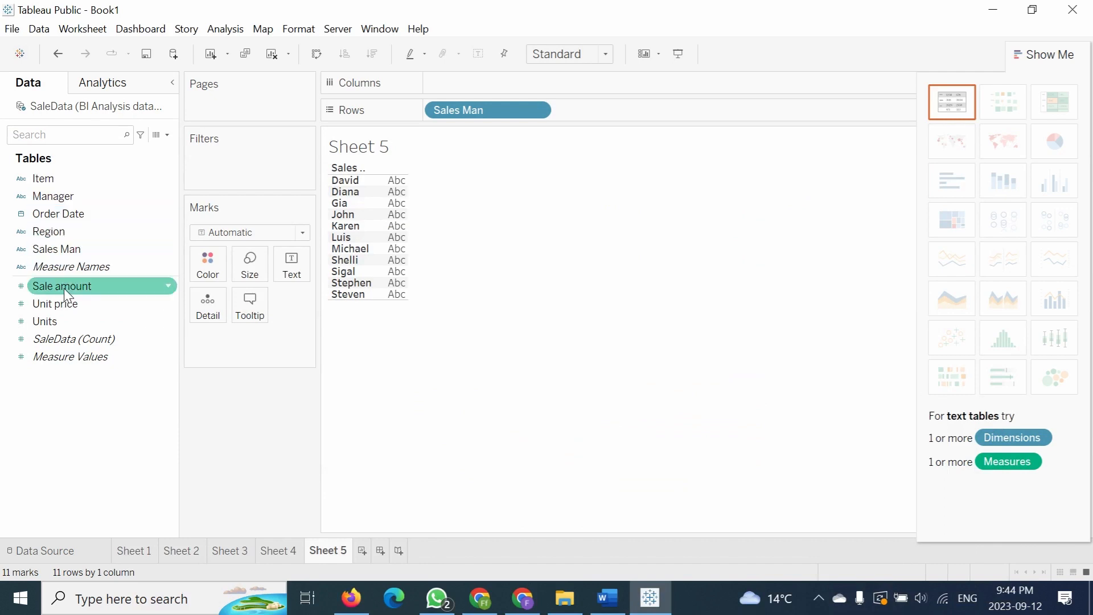
drag(63, 288, 455, 86)
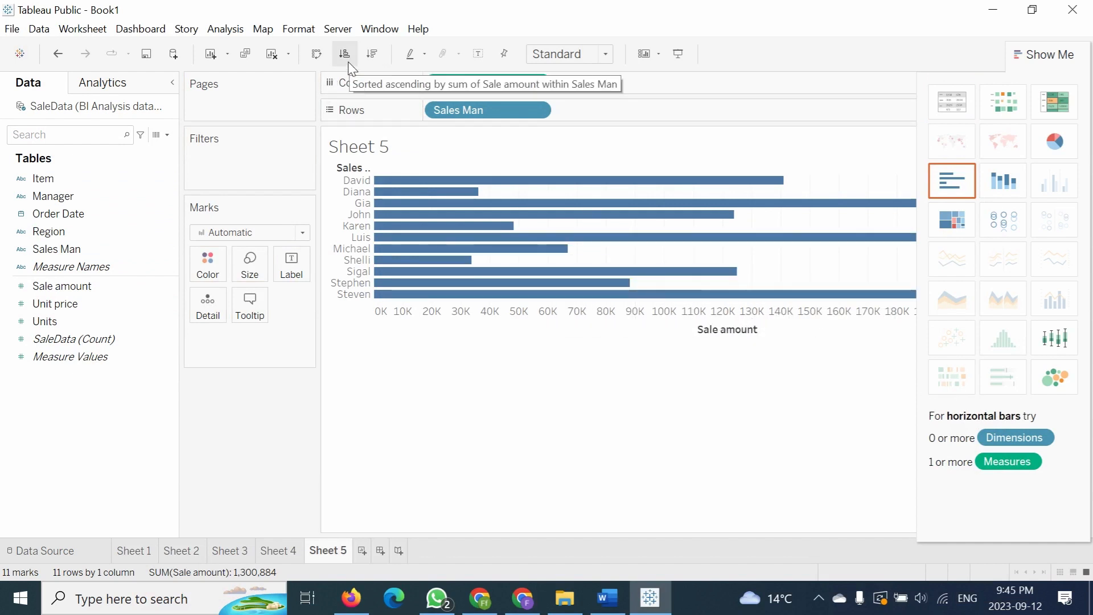
click(374, 59)
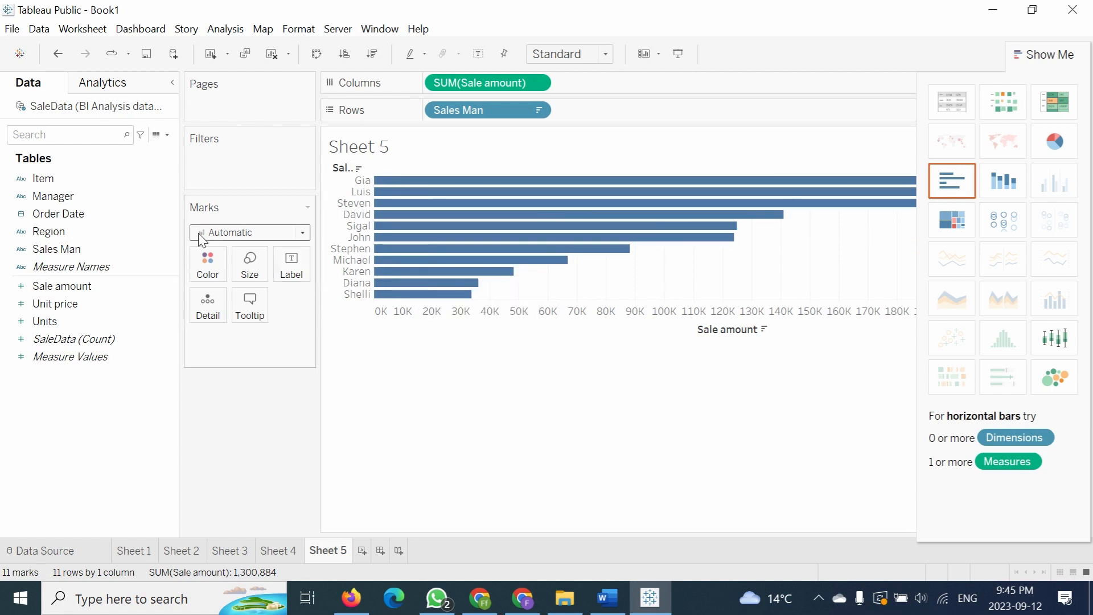
Step: Recheck the fields required for the Top 10 table in Word, and add Units to Columns after Sale amount in Tableau
click(650, 597)
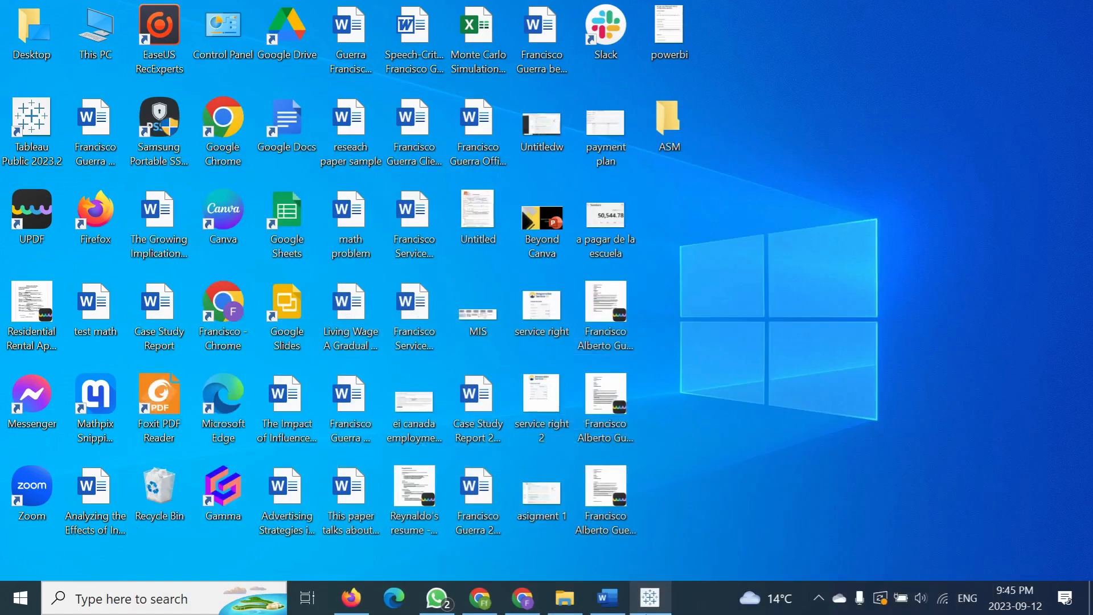
click(650, 598)
click(610, 600)
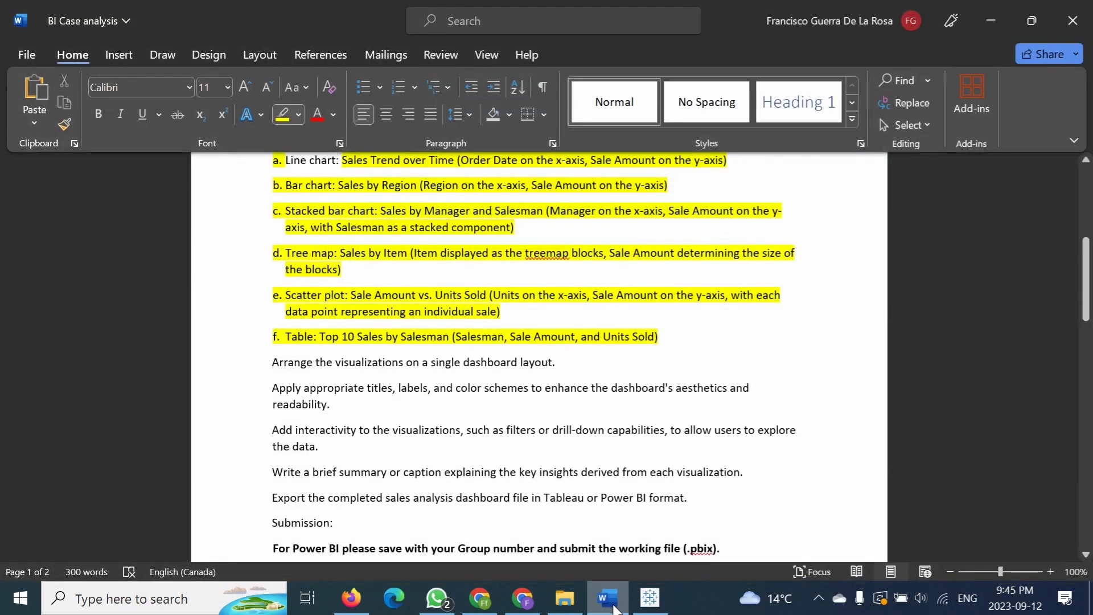
click(613, 608)
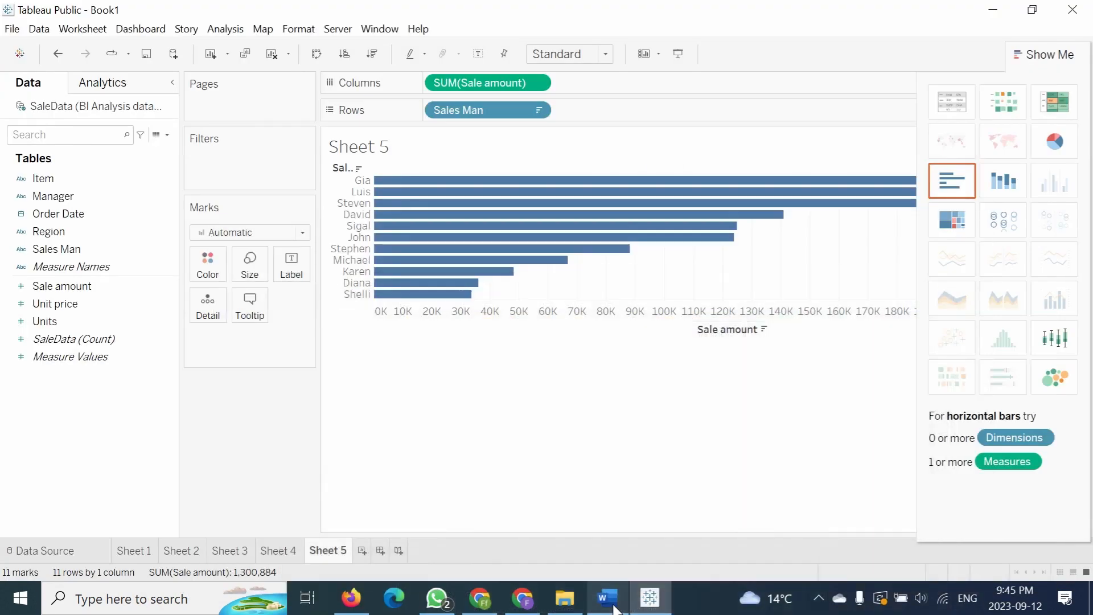
click(614, 608)
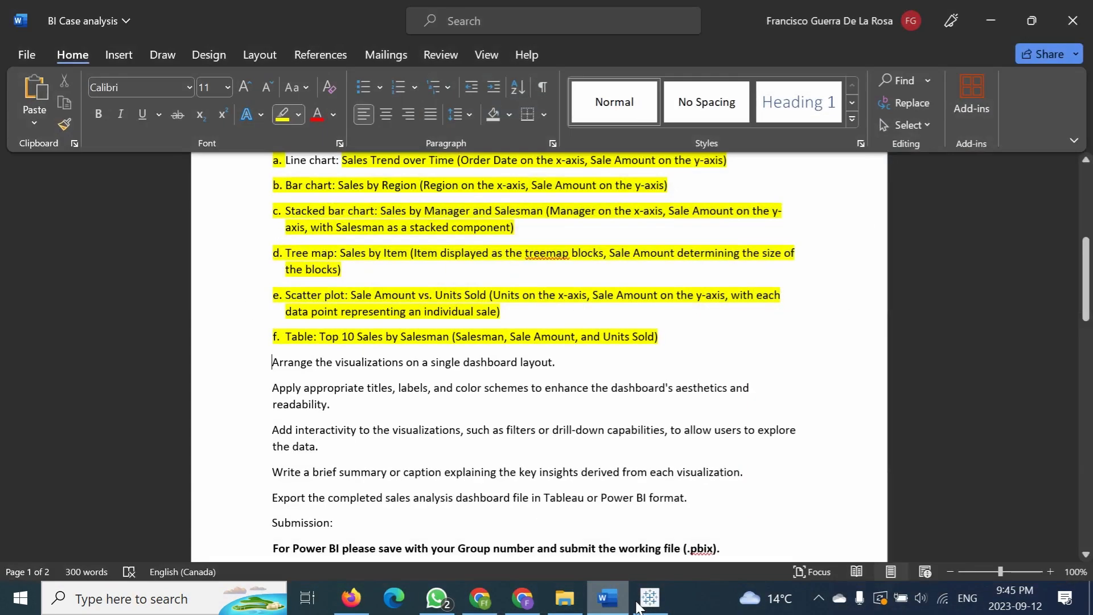
mouse_move(644, 605)
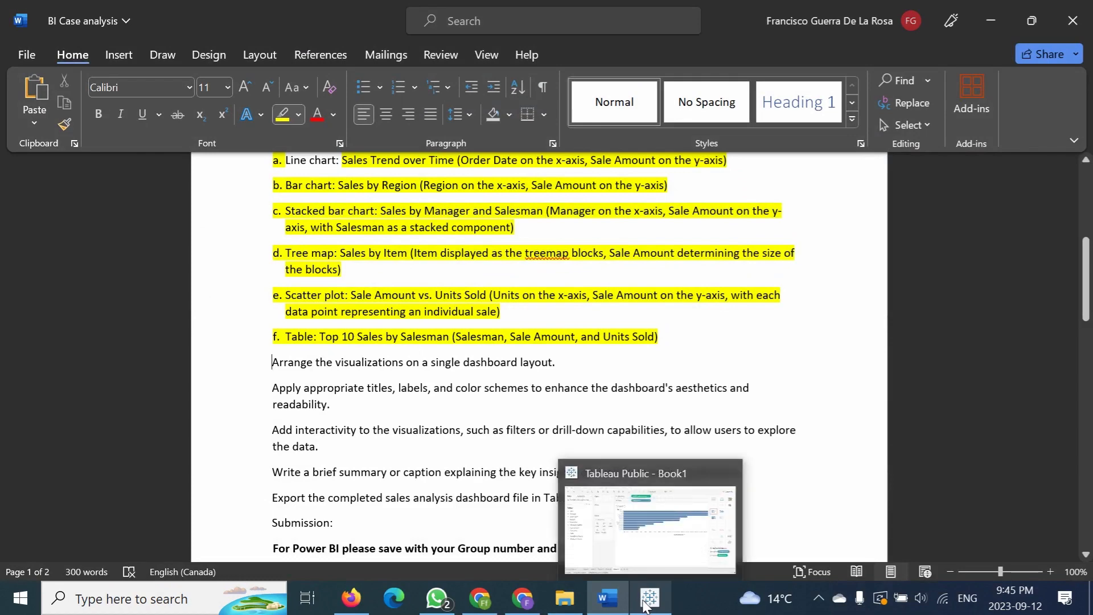
click(645, 605)
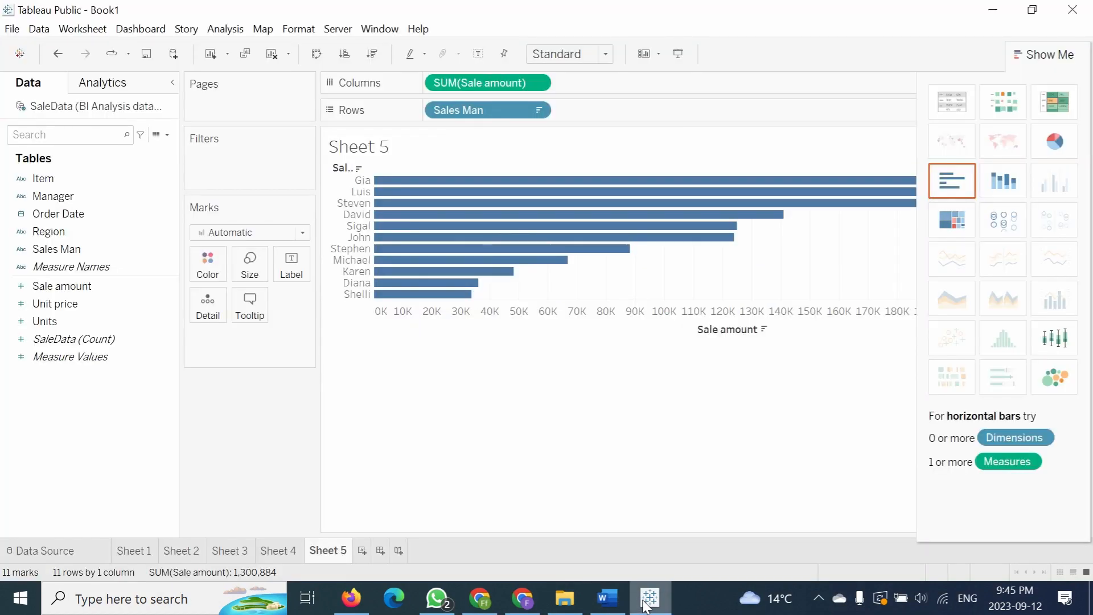
click(645, 605)
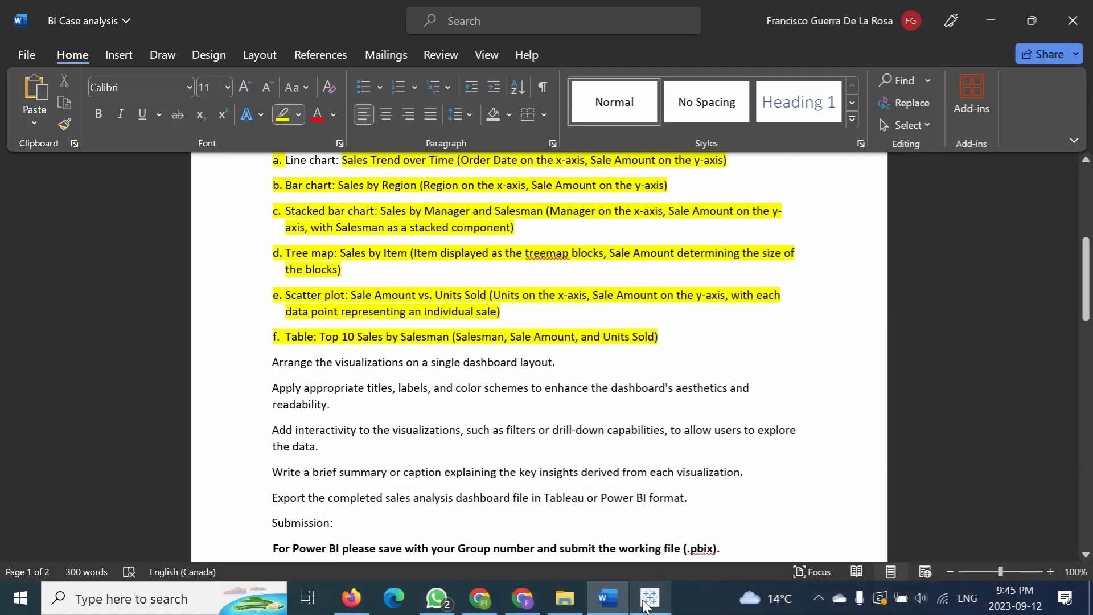
click(645, 605)
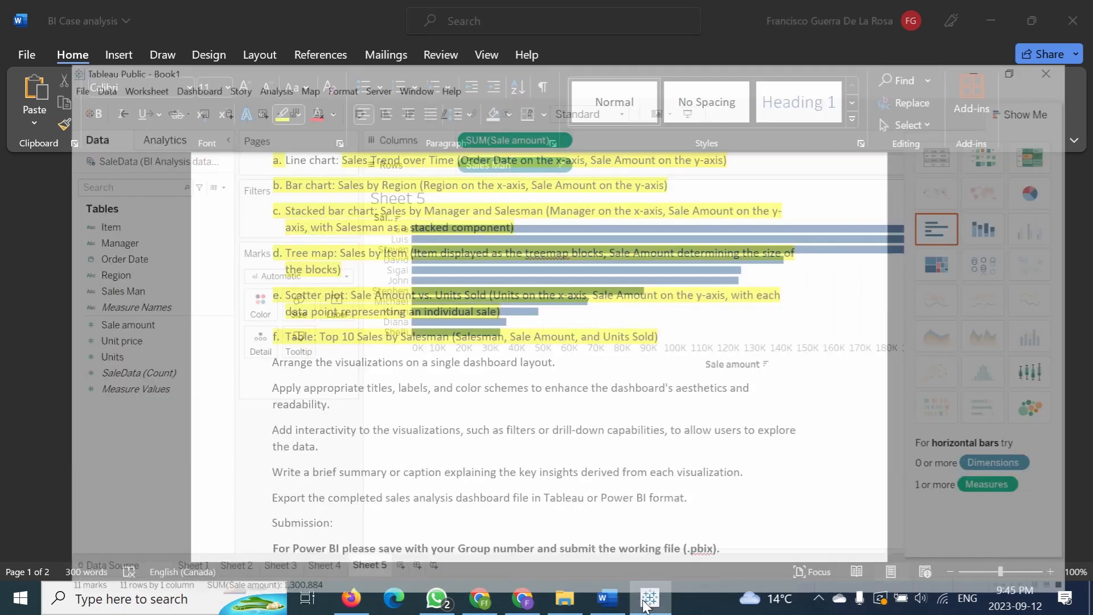
click(95, 308)
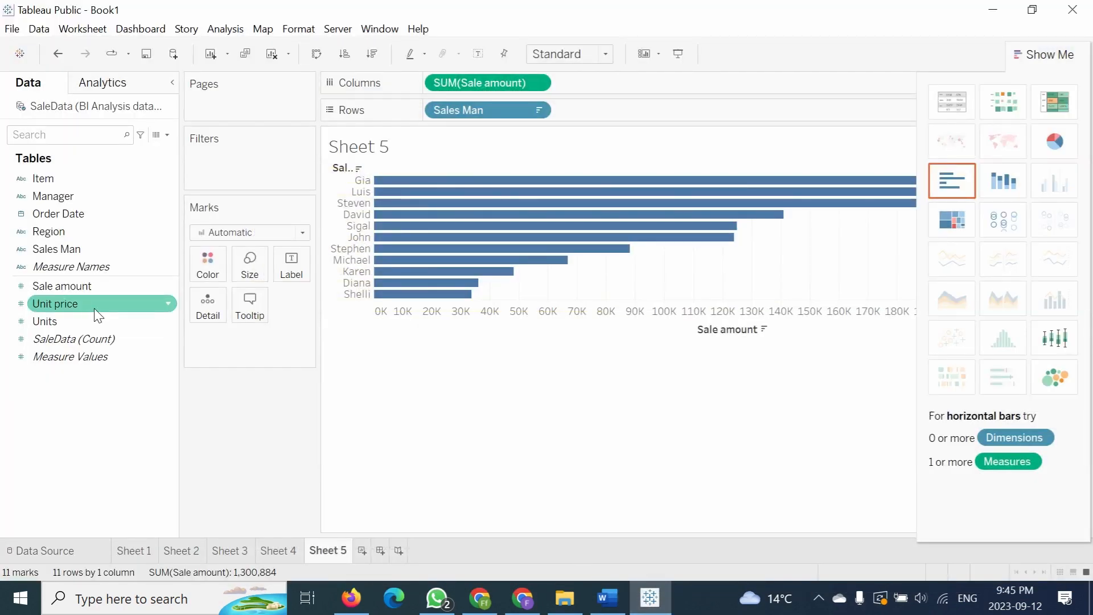
click(73, 316)
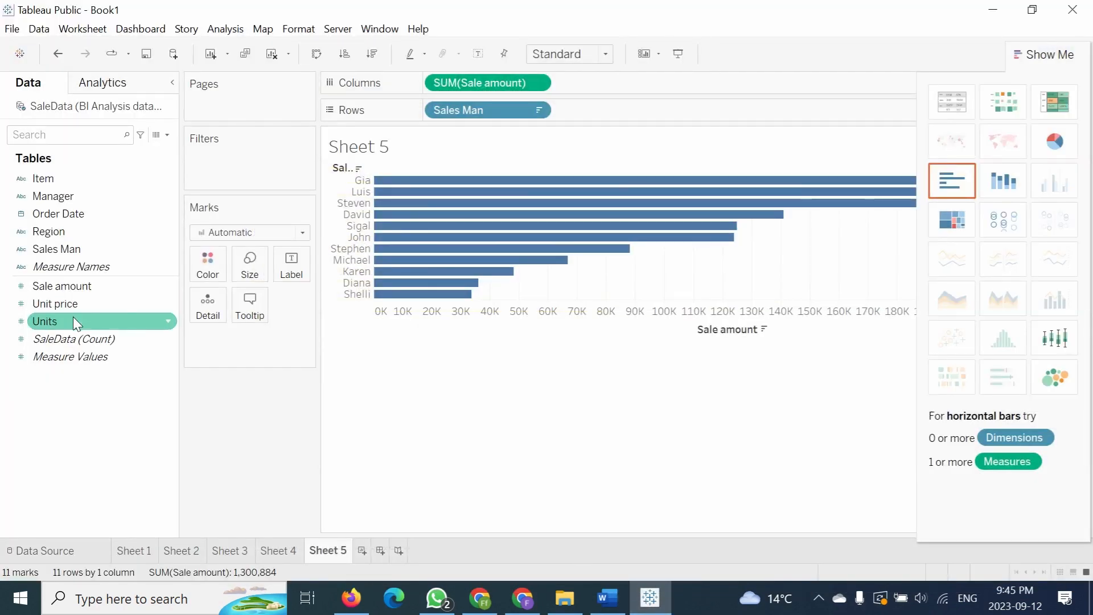
drag(73, 316, 591, 83)
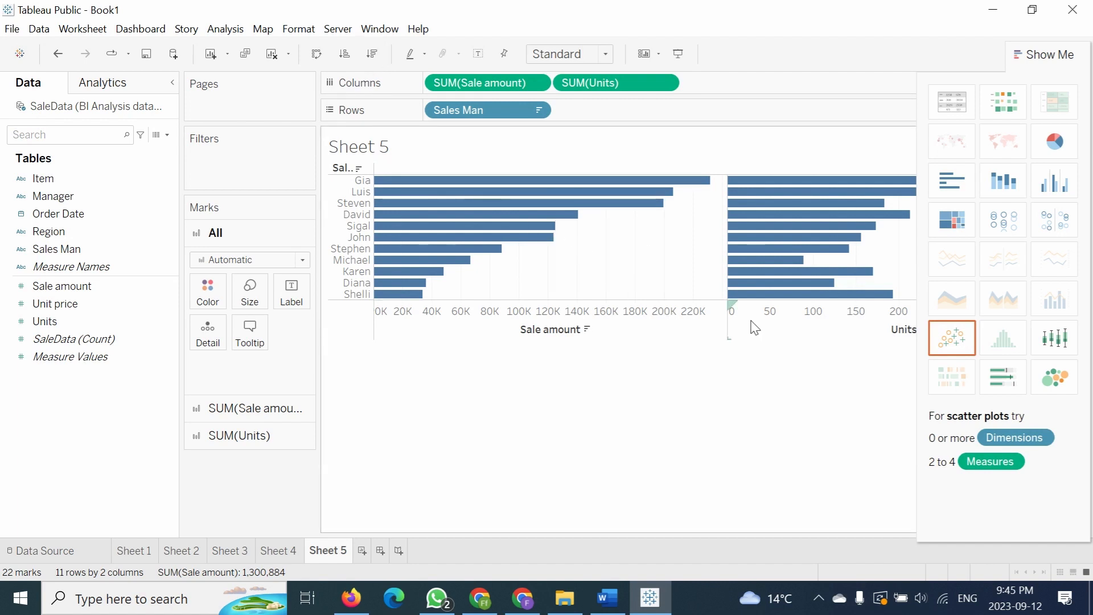
Step: Sort the salesmen ascending and then descending by sale amount, and convert the bar chart to a text table
click(345, 55)
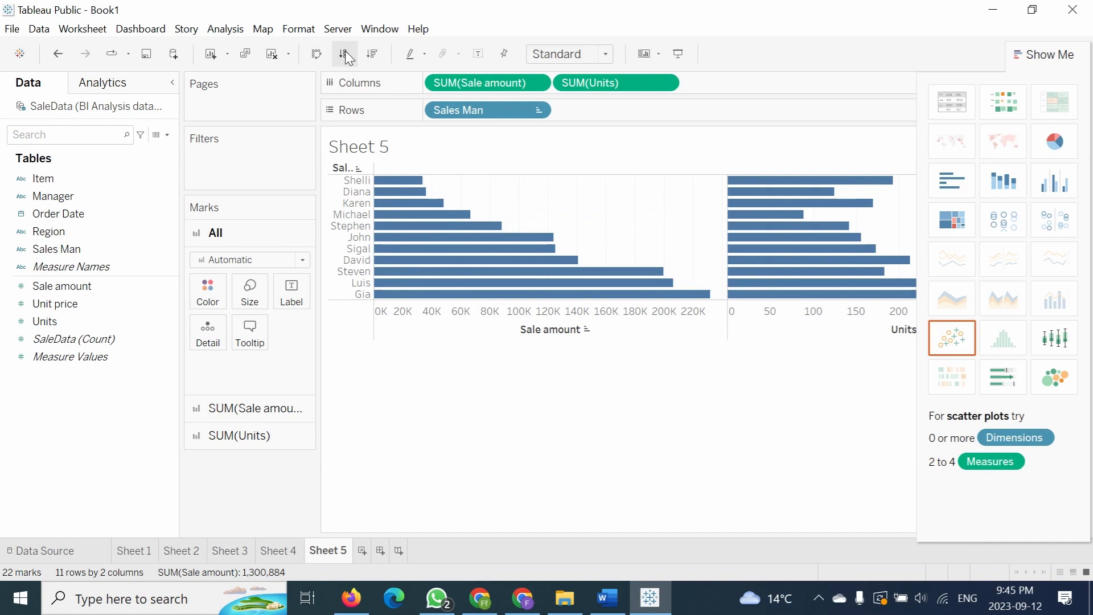
click(372, 53)
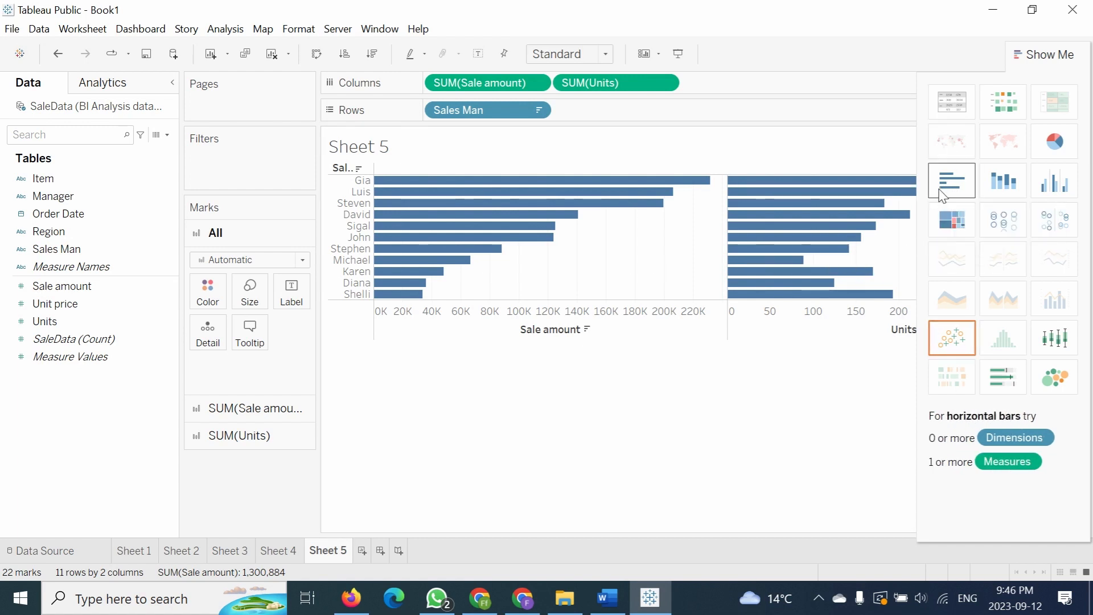
click(956, 104)
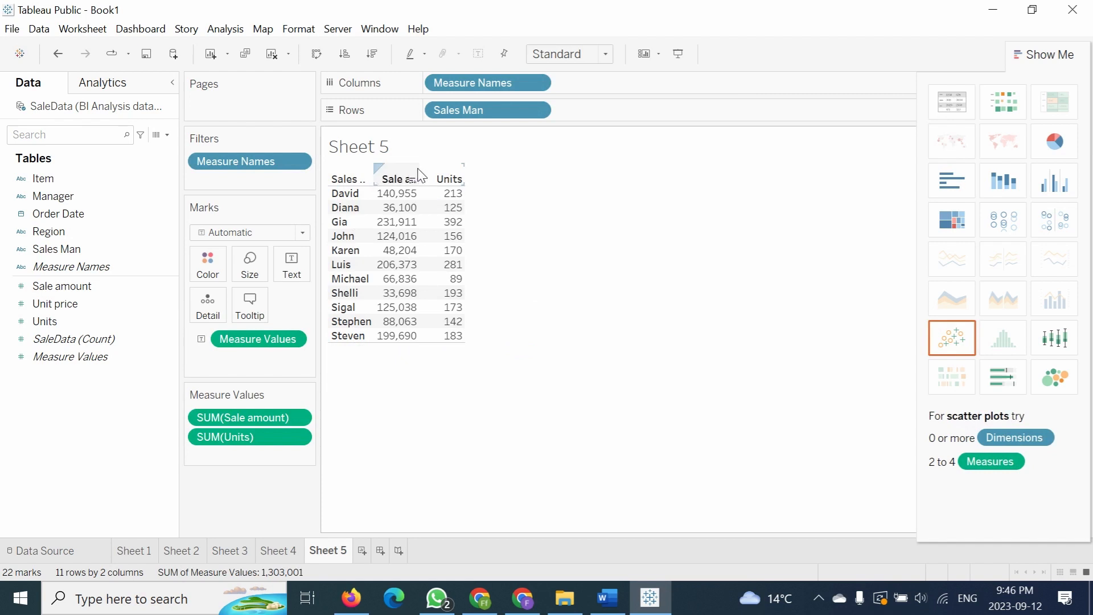
mouse_move(467, 225)
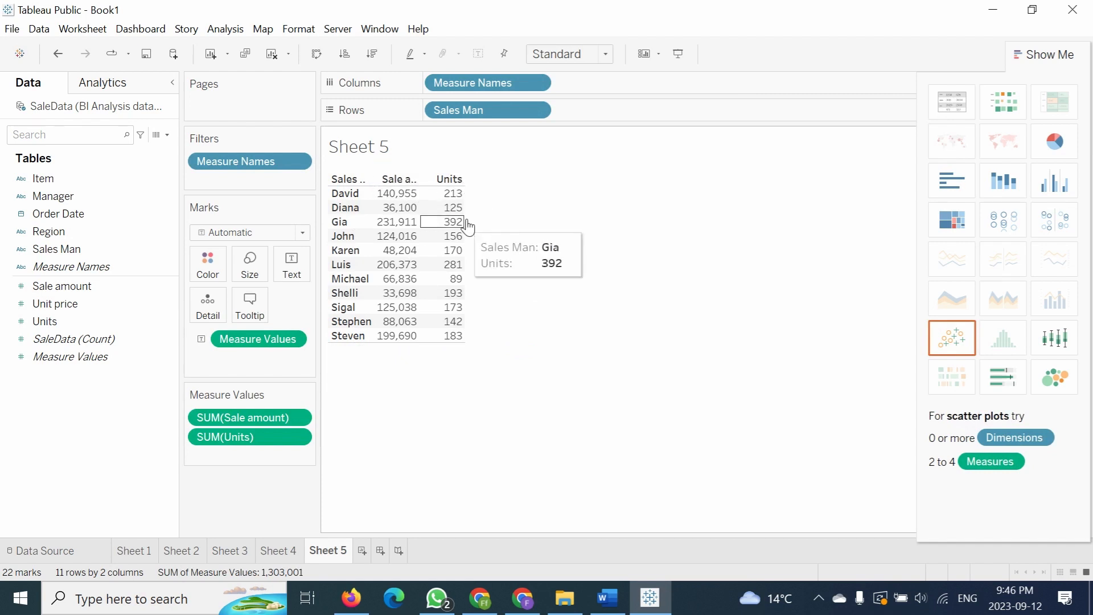
Step: Widen the Sale amount and Units columns of the text table, and try to widen the salesman column
drag(474, 178, 532, 180)
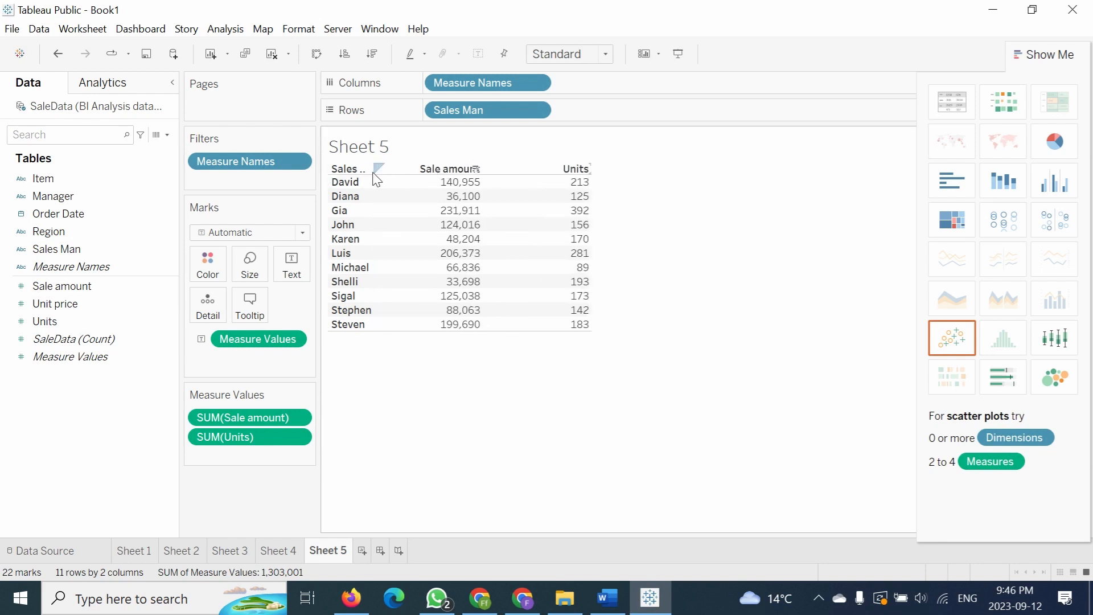
mouse_move(387, 221)
drag(384, 193, 378, 189)
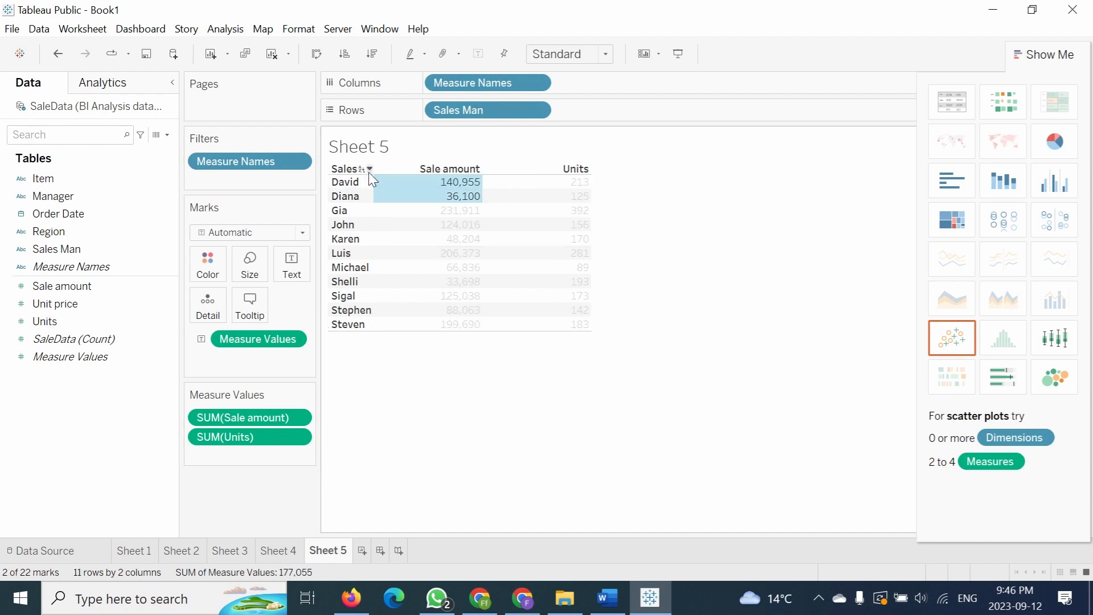